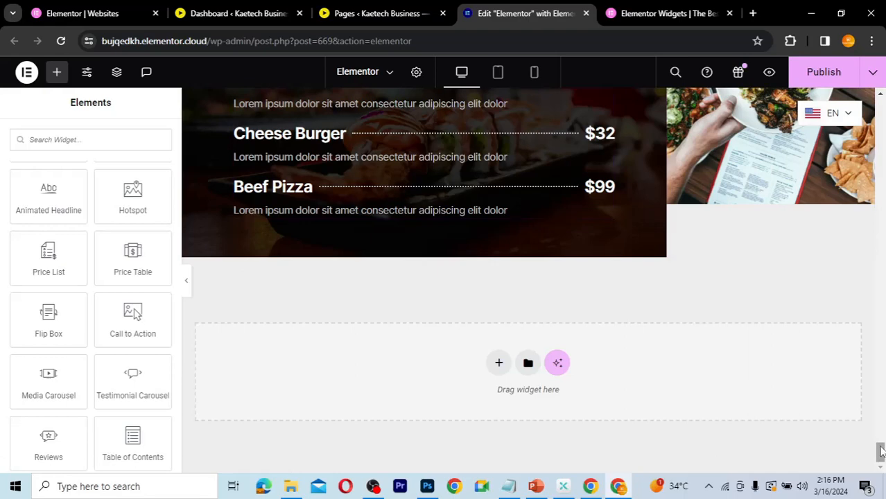
pyautogui.scroll(2, 882, 455)
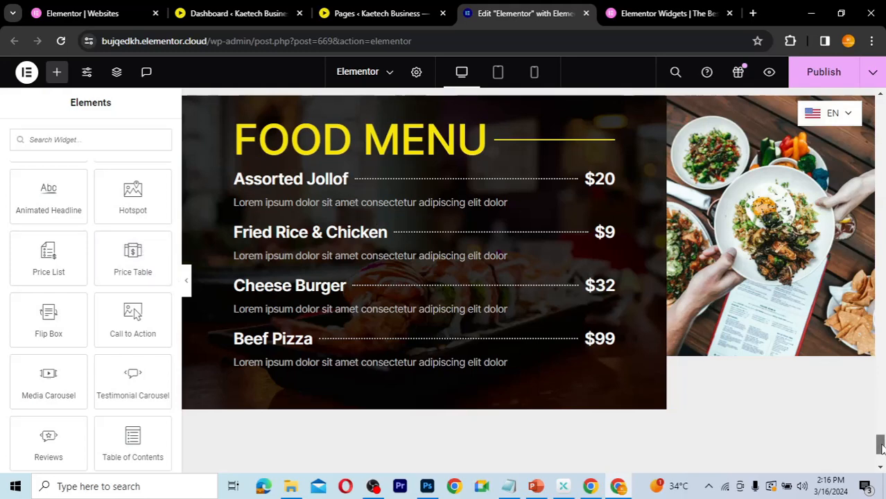
pyautogui.scroll(-3, 881, 464)
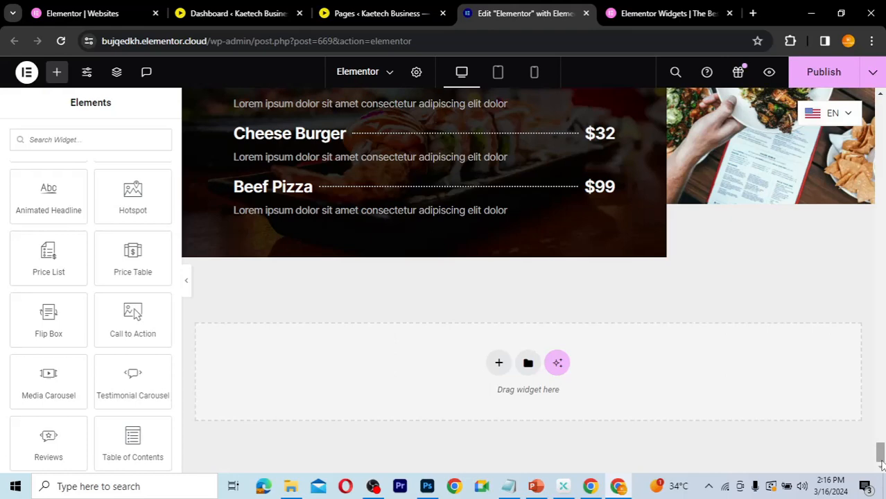
# Search Google Images for "pricing table" in a new browser tab and look through the example designs.
pyautogui.click(753, 14)
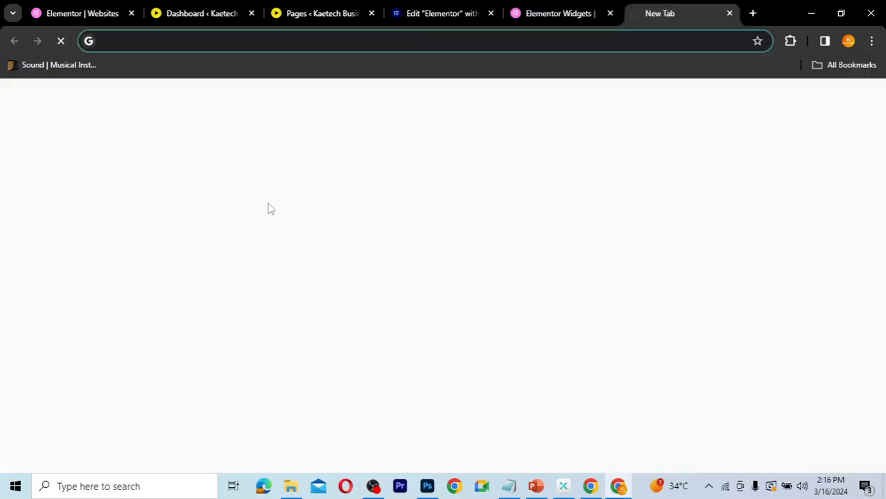
pyautogui.write('pri')
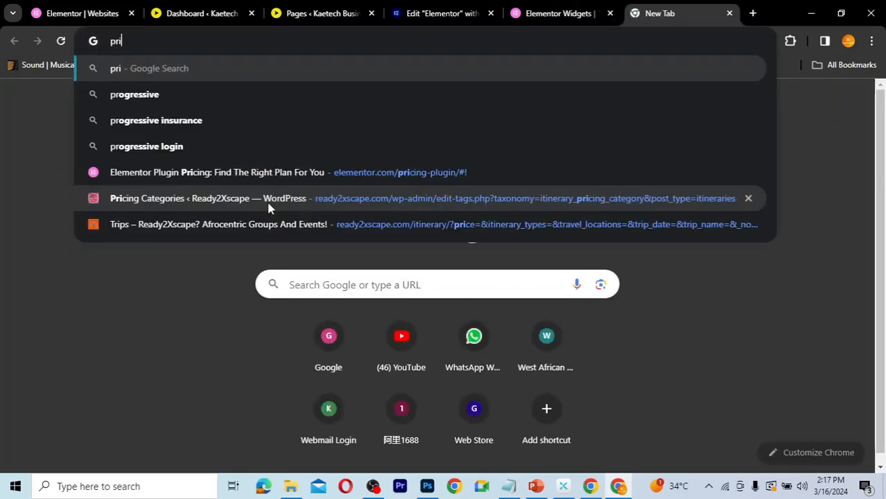
pyautogui.write('c')
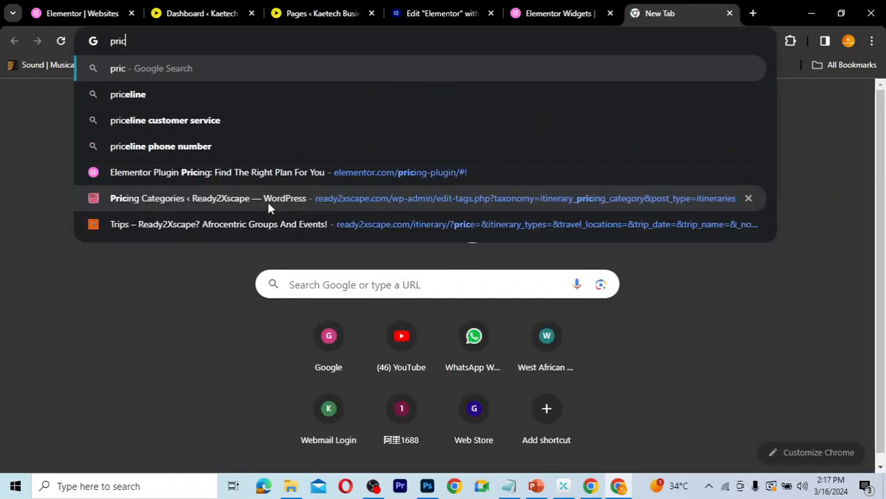
pyautogui.write('ing table')
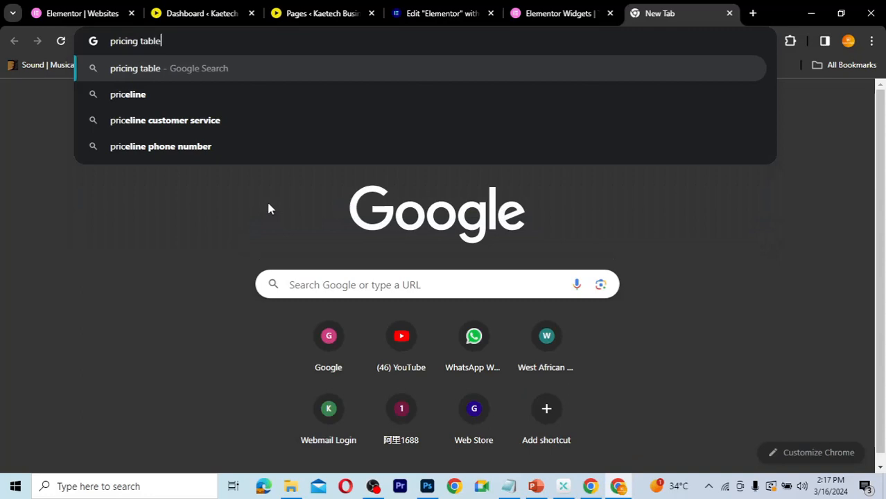
pyautogui.click(279, 71)
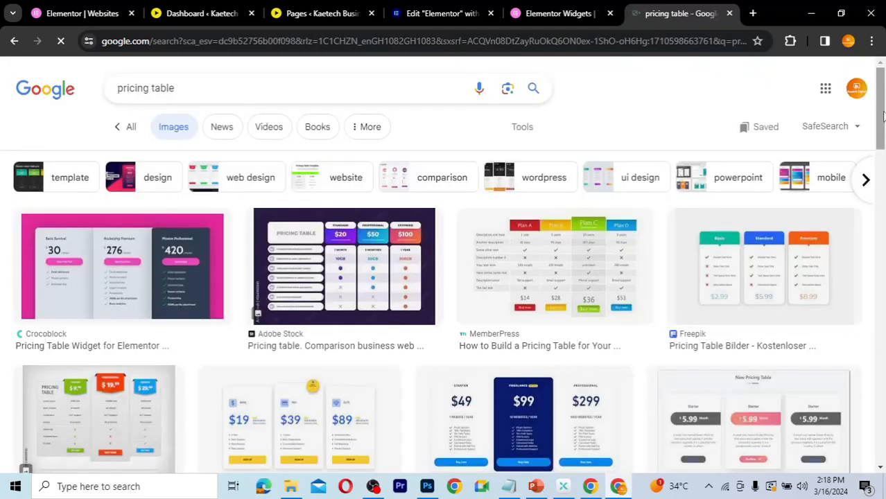
pyautogui.moveTo(883, 116); pyautogui.dragTo(860, 123)
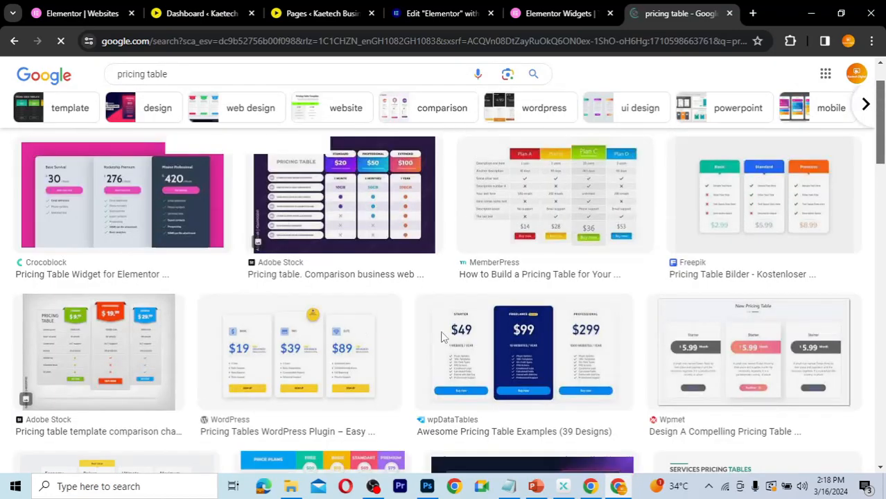
pyautogui.moveTo(882, 142); pyautogui.dragTo(877, 220)
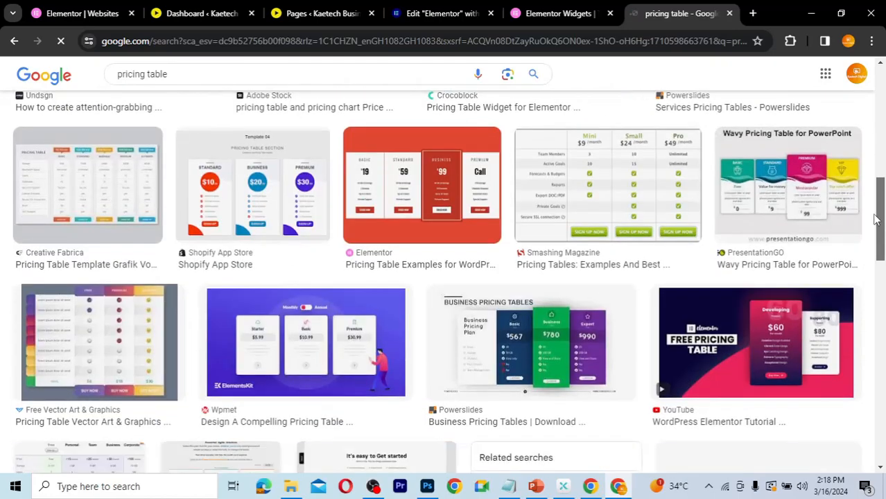
pyautogui.click(875, 146)
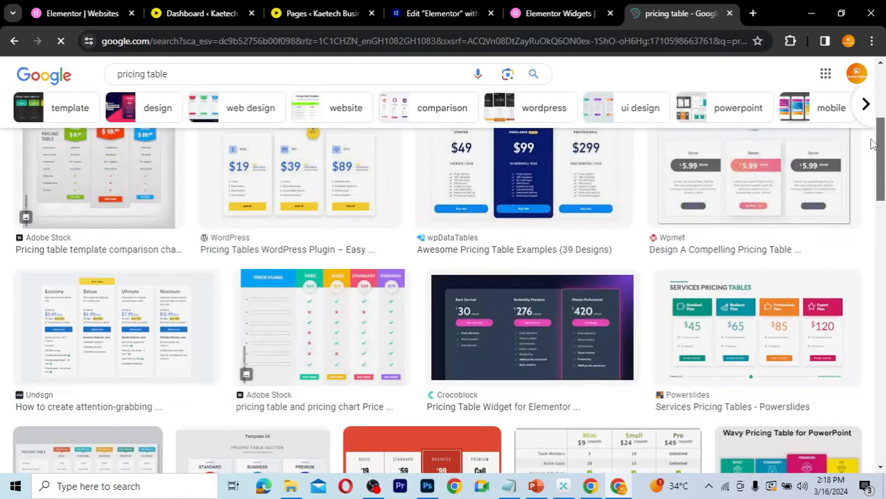
pyautogui.click(875, 139)
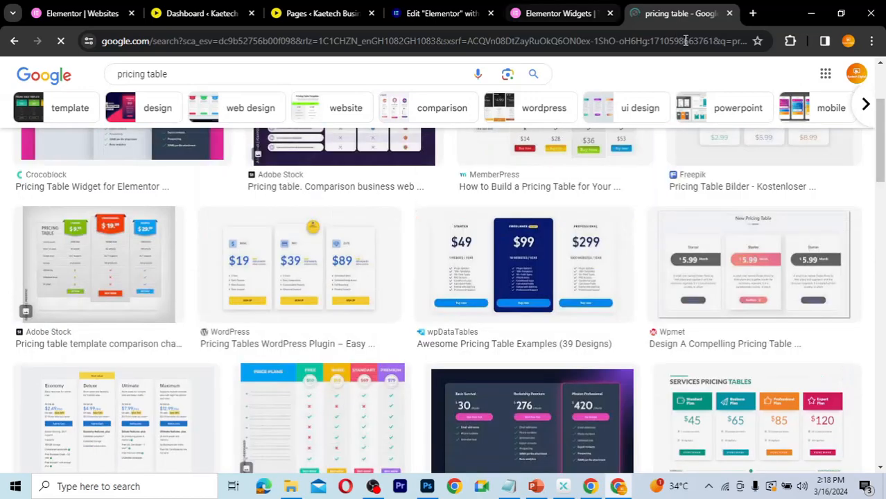
# Return to the Elementor page editor and add a single row-direction Flexbox container below the food menu section.
pyautogui.click(555, 13)
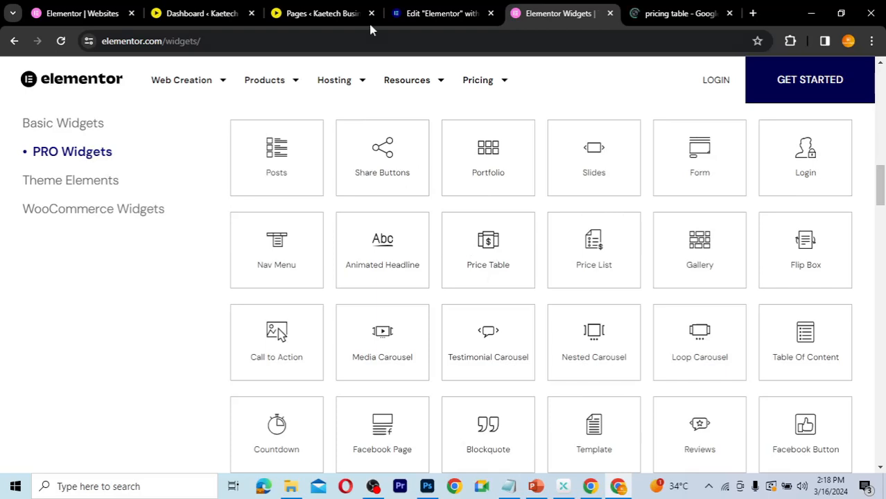
pyautogui.click(410, 15)
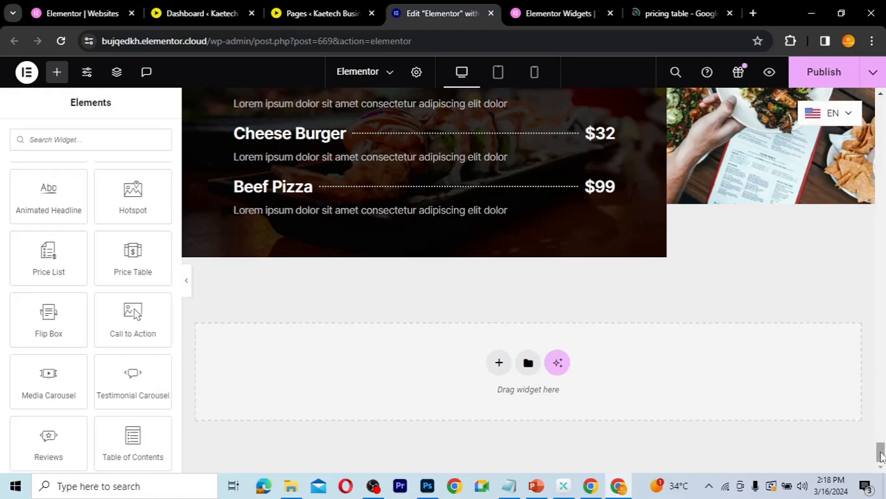
pyautogui.moveTo(881, 454); pyautogui.dragTo(879, 344)
pyautogui.moveTo(879, 389); pyautogui.dragTo(873, 463)
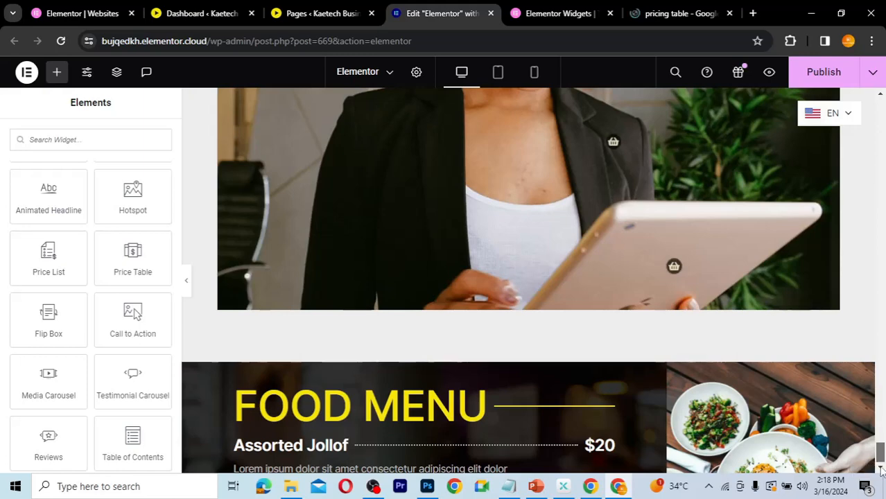
pyautogui.scroll(-5, 637, 311)
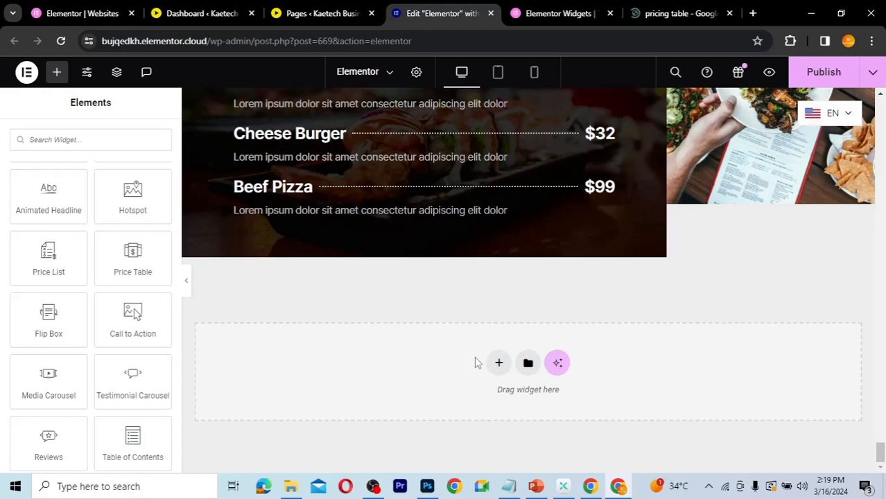
pyautogui.click(499, 364)
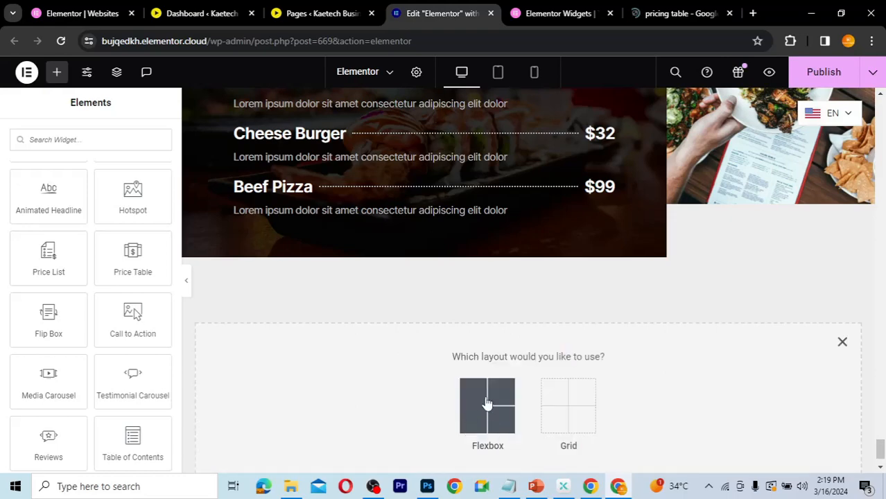
pyautogui.click(488, 404)
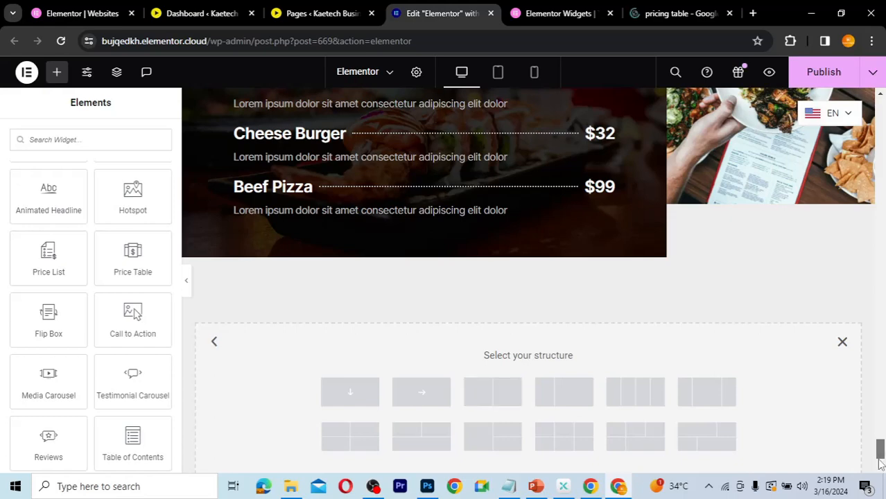
pyautogui.moveTo(881, 451); pyautogui.dragTo(881, 463)
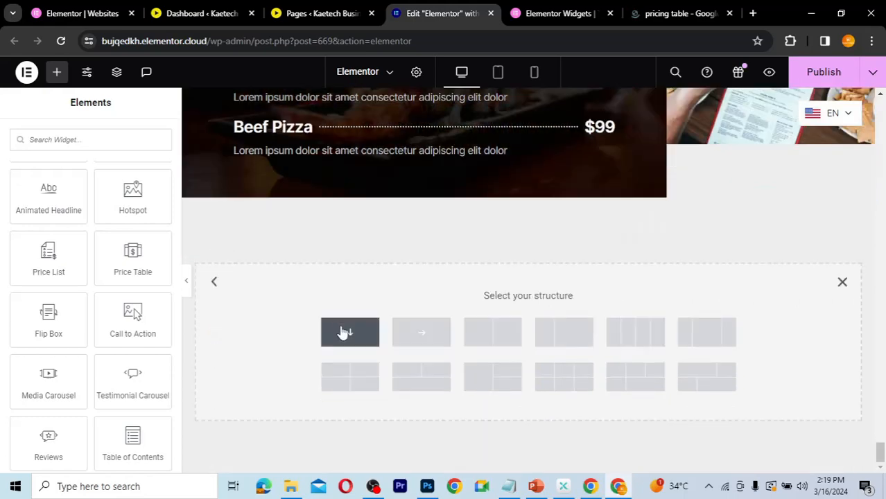
pyautogui.click(423, 336)
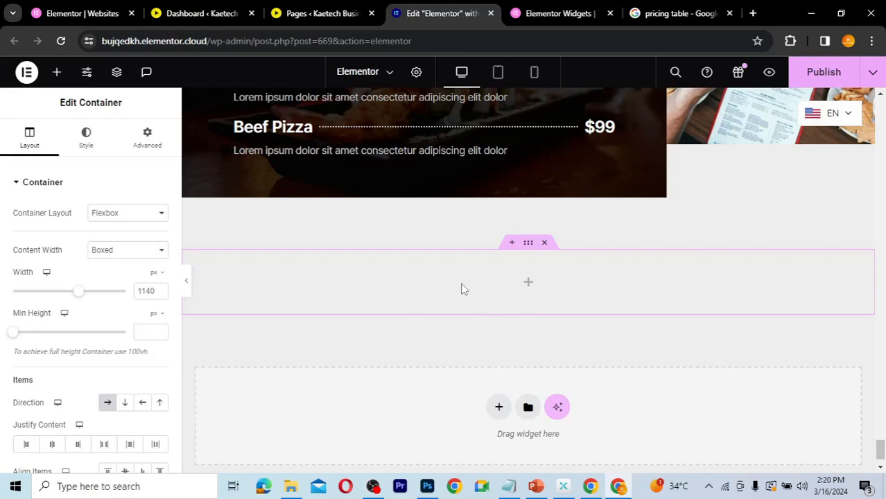
# Place a nested container inside the new row container and duplicate it to make three equal columns.
pyautogui.click(529, 285)
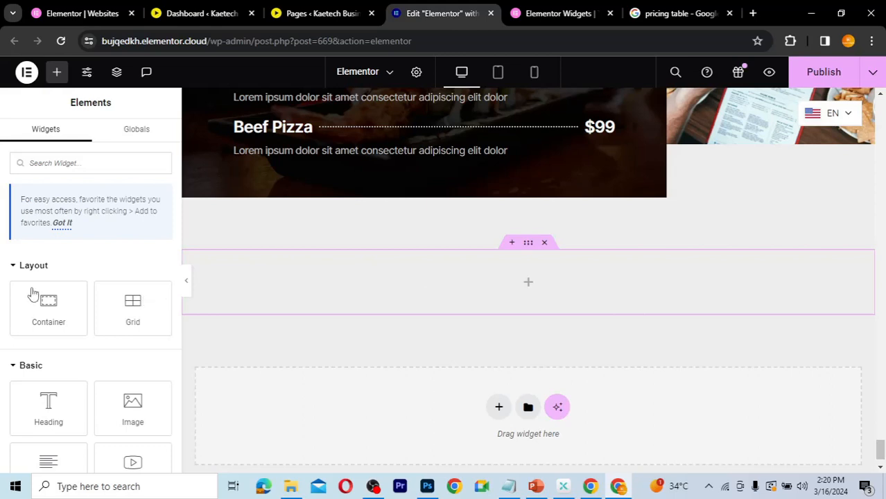
pyautogui.moveTo(48, 308); pyautogui.dragTo(321, 277)
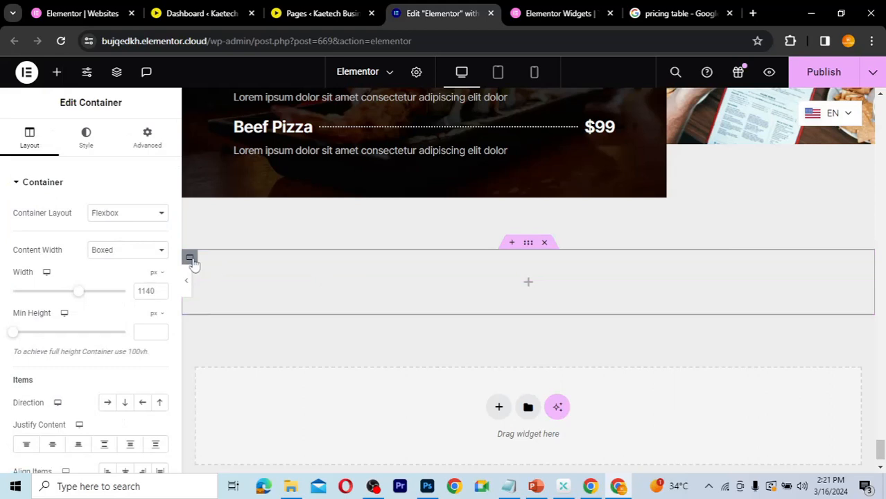
pyautogui.rightClick(194, 265)
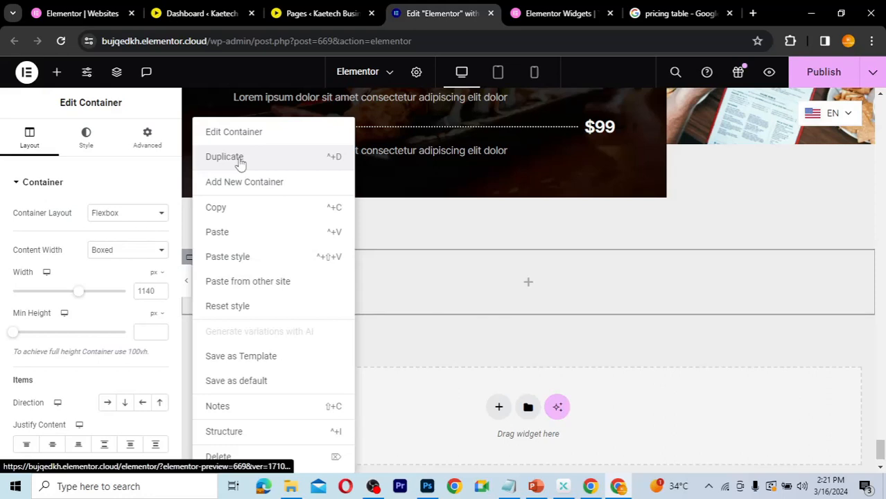
pyautogui.click(224, 156)
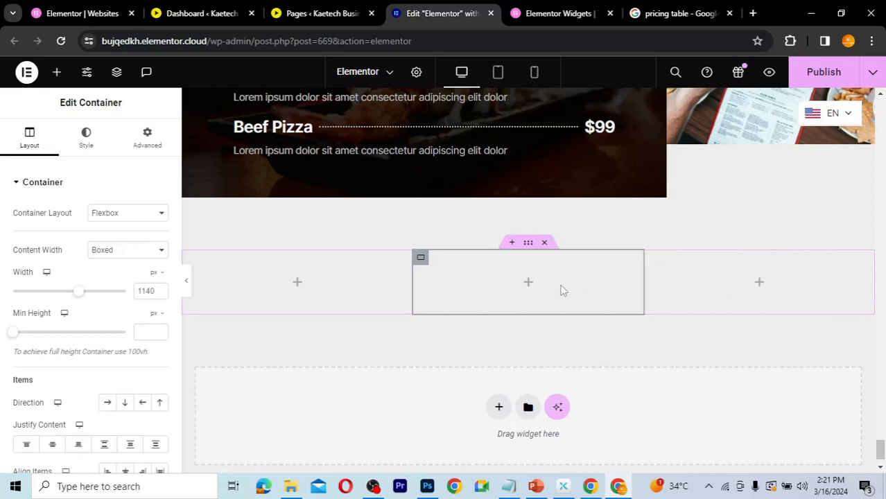
# Find the Price Table widget with the search "pri" and place it in the first of the three columns.
pyautogui.click(299, 284)
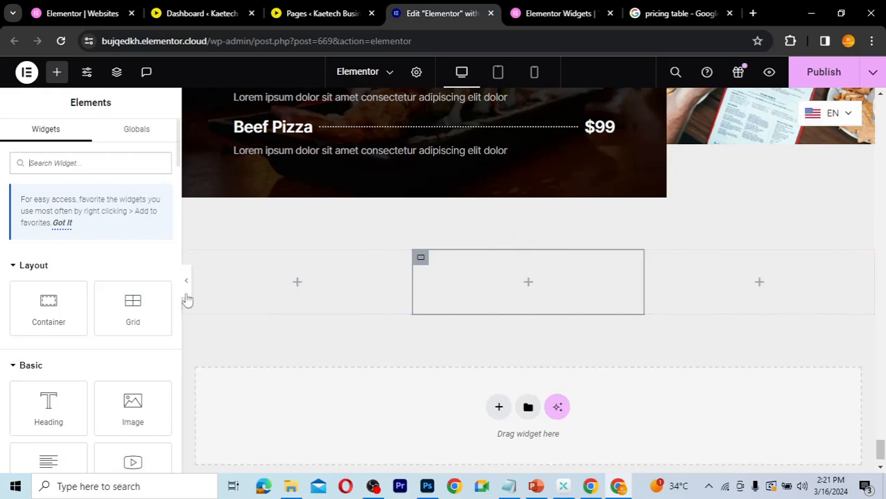
pyautogui.write('pri')
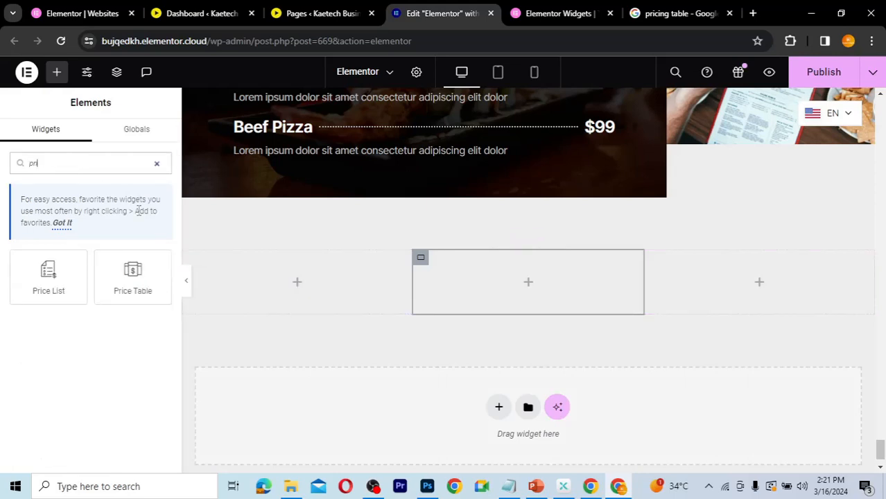
pyautogui.moveTo(126, 284); pyautogui.dragTo(274, 286)
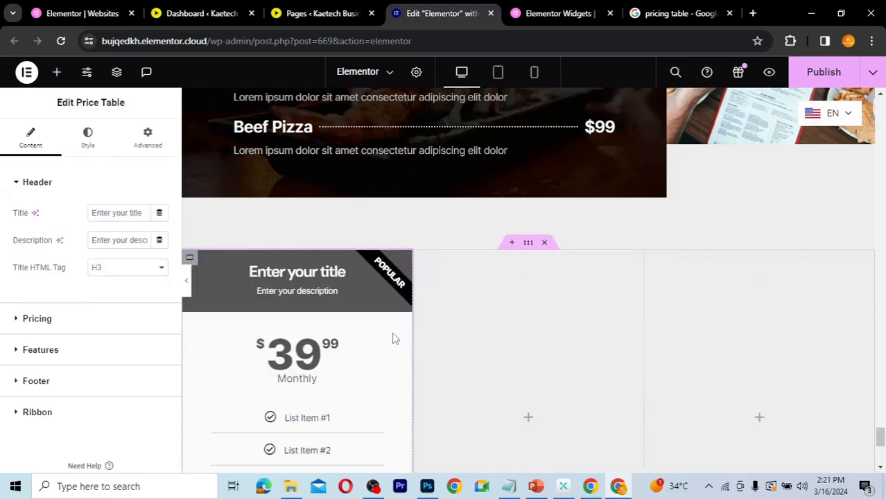
# Copy the first column's price table into the second and third columns.
pyautogui.scroll(-2, 392, 338)
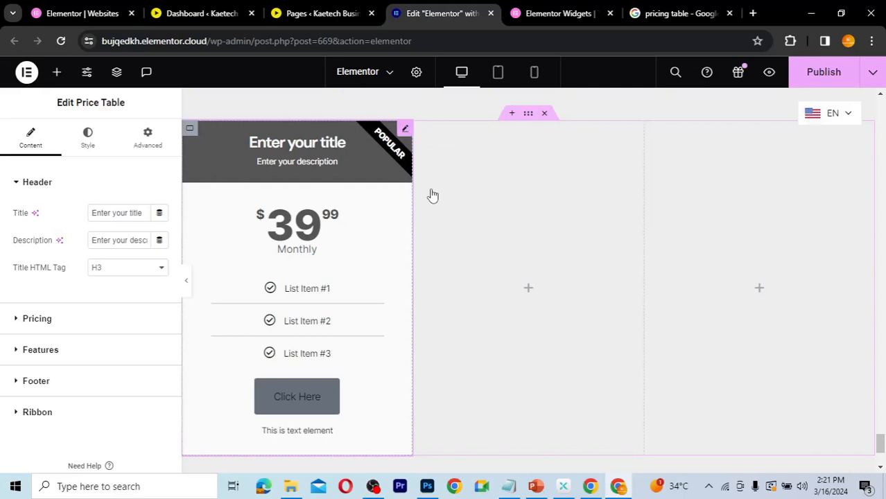
pyautogui.rightClick(527, 294)
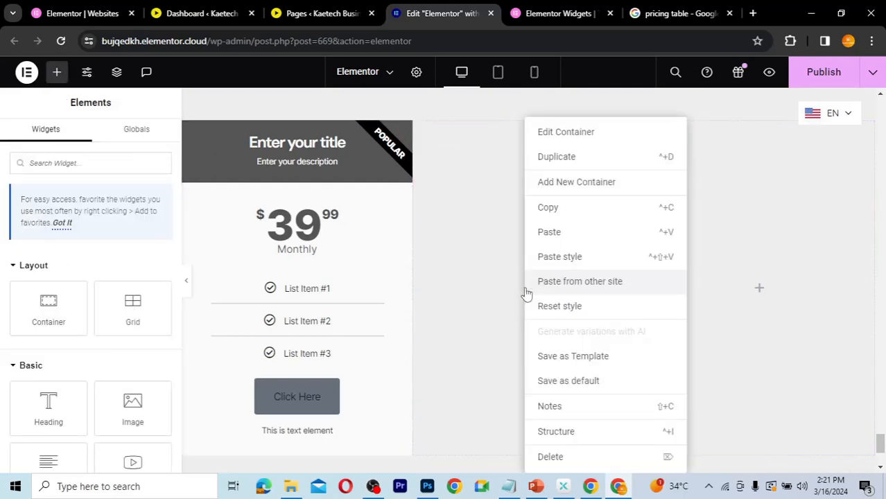
pyautogui.click(555, 232)
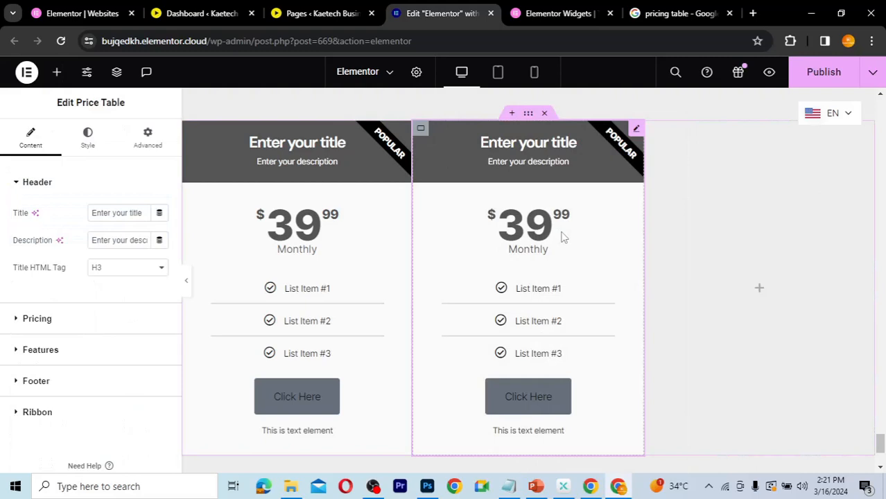
pyautogui.rightClick(763, 292)
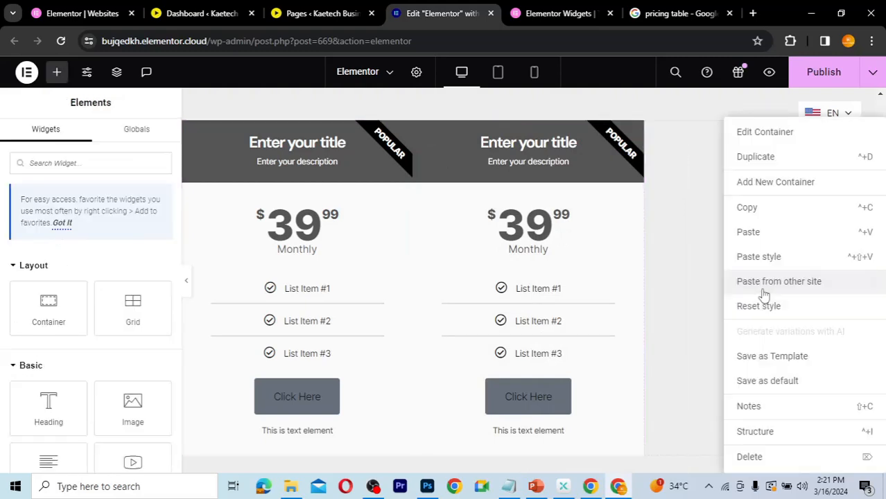
pyautogui.click(749, 233)
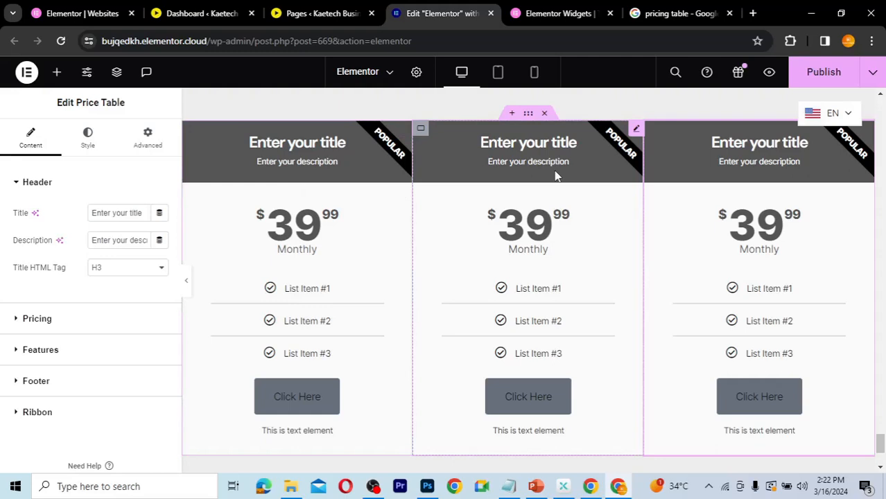
# Set the title of the first column's price table to "Monthly Play".
pyautogui.click(756, 158)
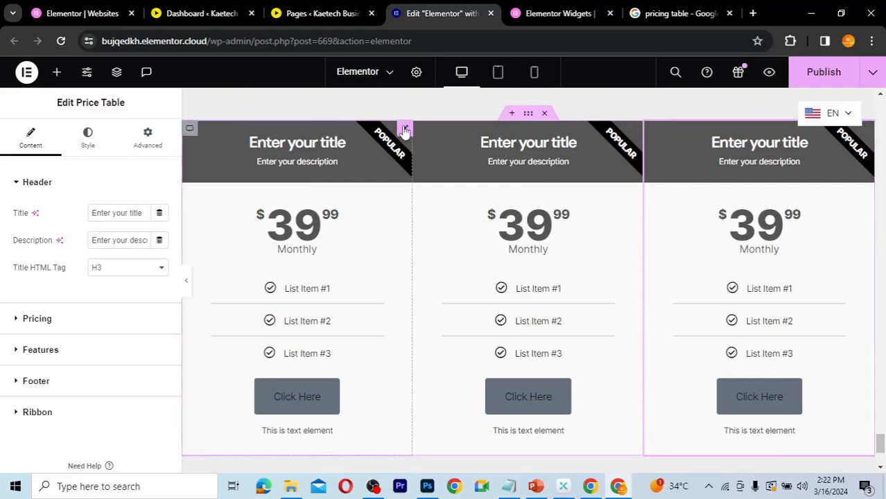
pyautogui.click(405, 130)
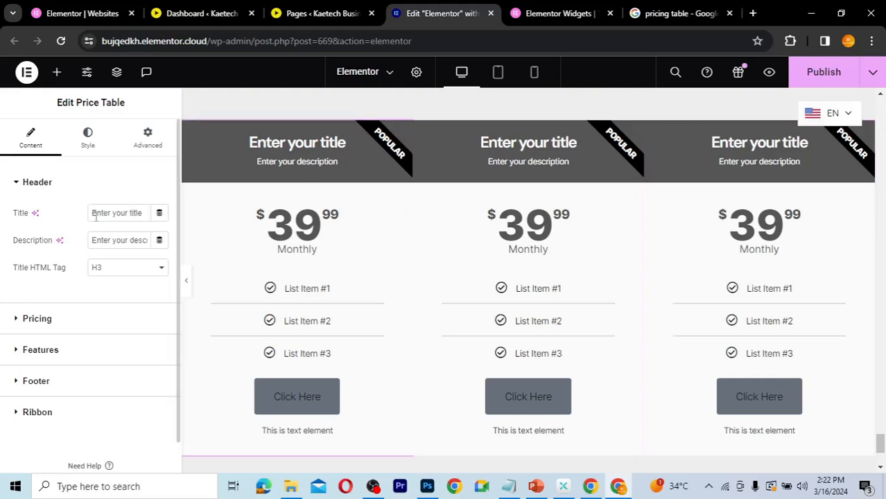
pyautogui.moveTo(93, 213); pyautogui.dragTo(158, 214)
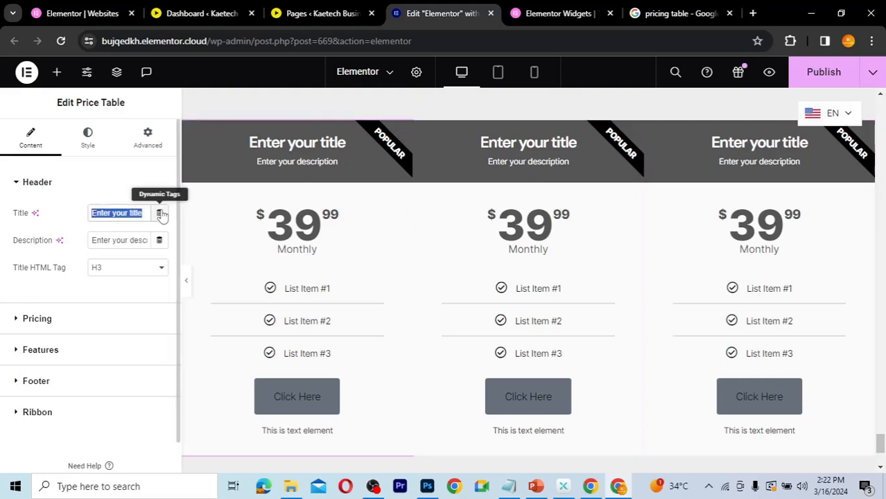
pyautogui.press('BackSpace')
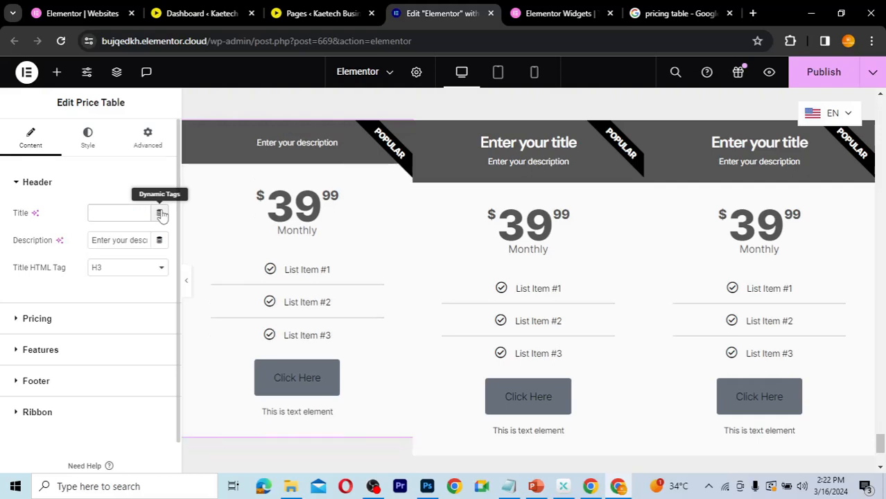
pyautogui.write('Monthly')
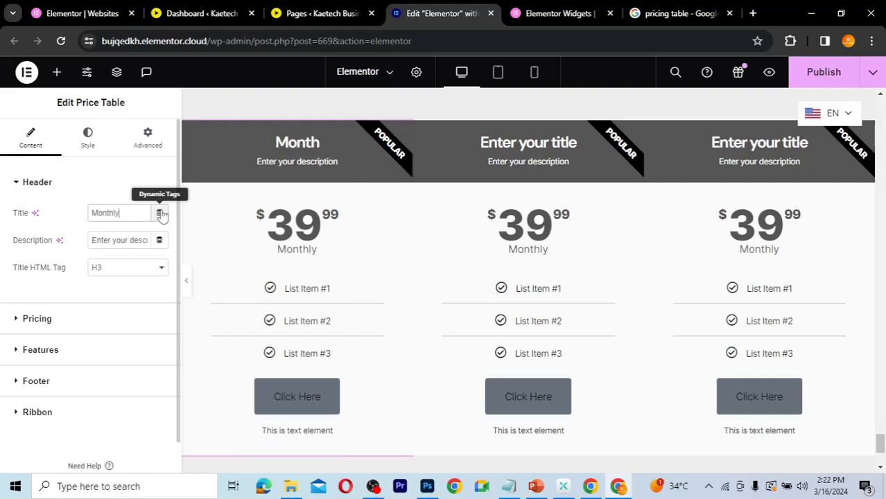
pyautogui.write(' Play')
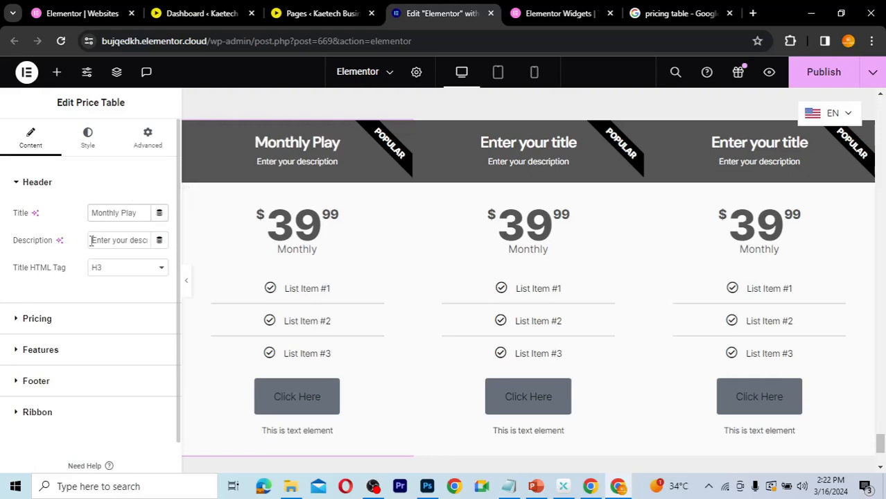
# Change the first price table's description to "This is a monthly plan".
pyautogui.moveTo(91, 240); pyautogui.dragTo(149, 240)
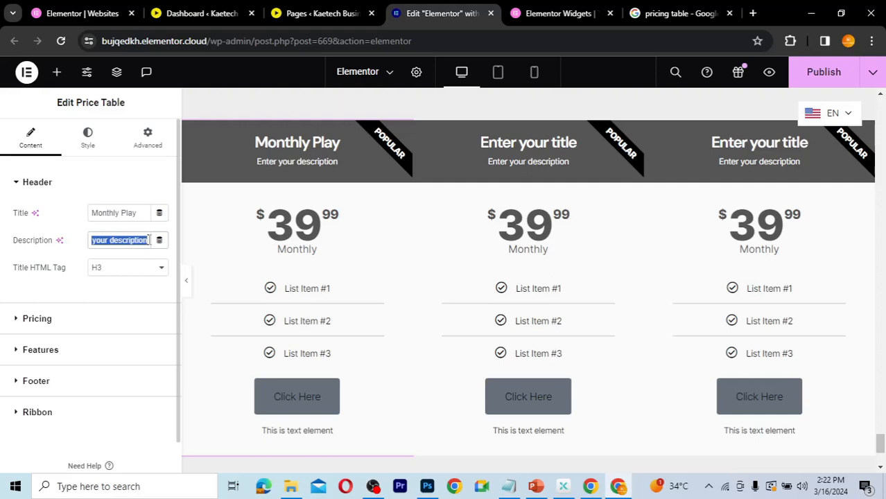
pyautogui.write('This is a')
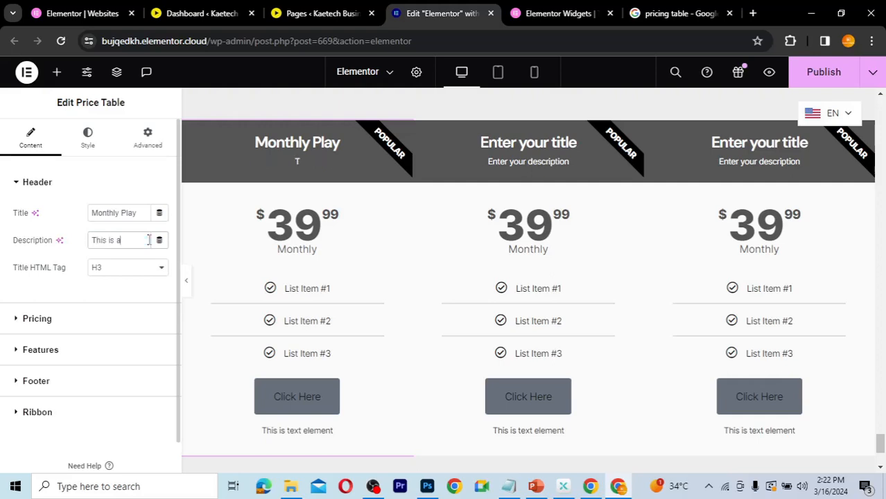
pyautogui.write(' monthly')
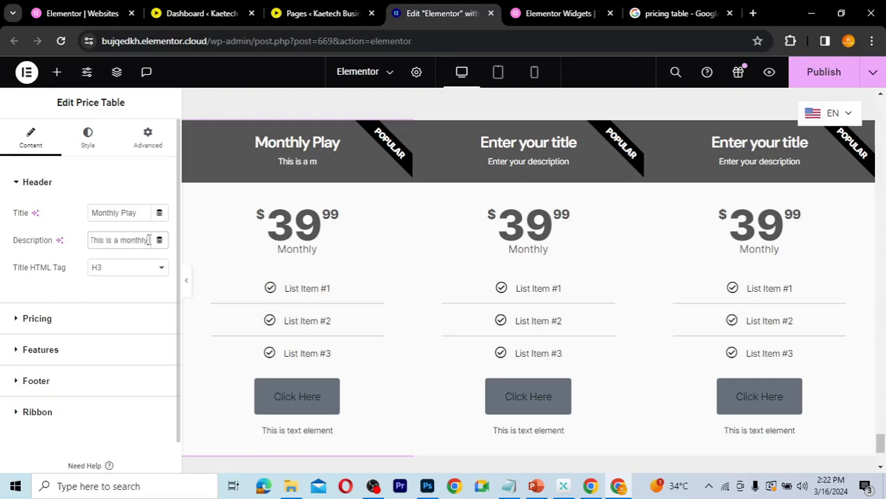
pyautogui.write(' plan')
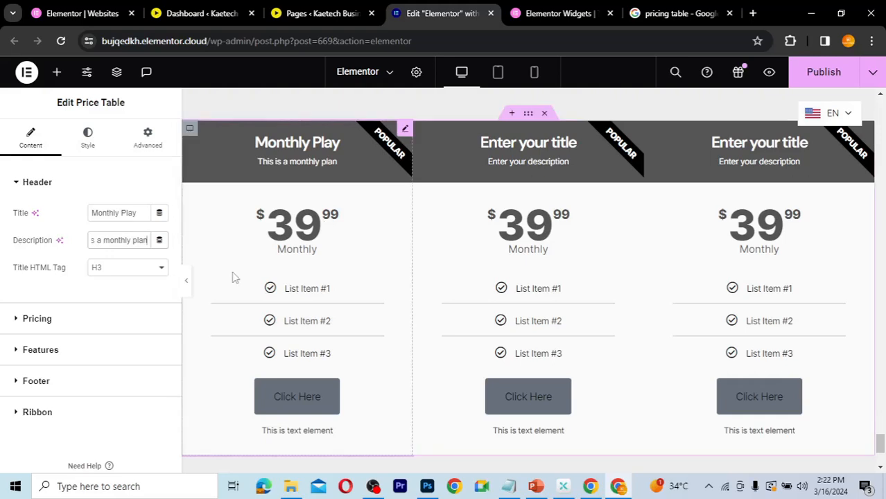
# Set the first price table's price to 49.99, keeping the Dollar symbol and the default 1,234.56 currency format.
pyautogui.click(61, 319)
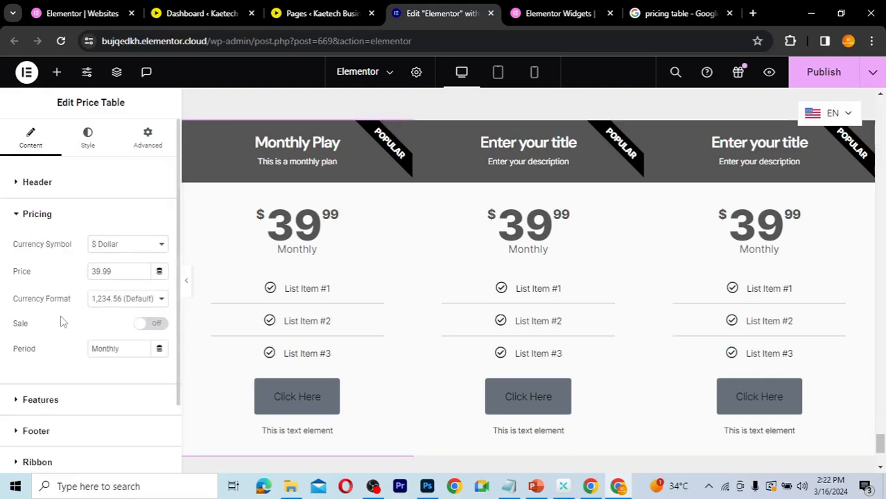
pyautogui.click(114, 247)
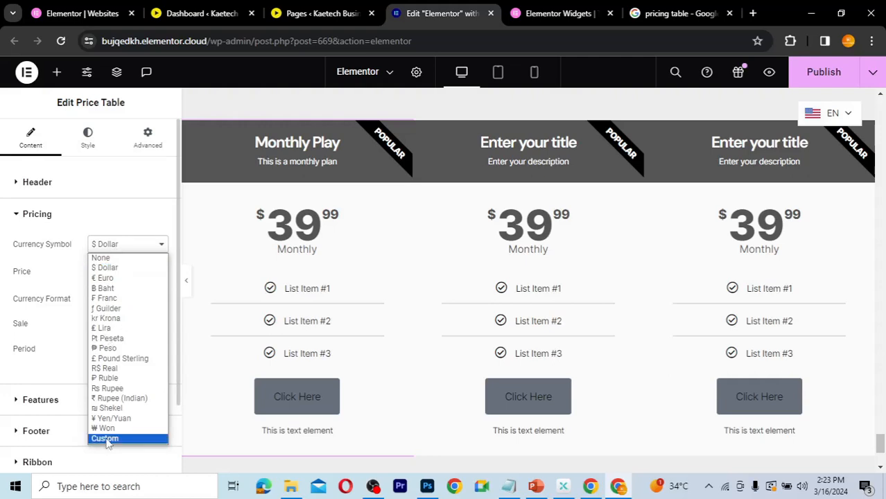
pyautogui.click(124, 249)
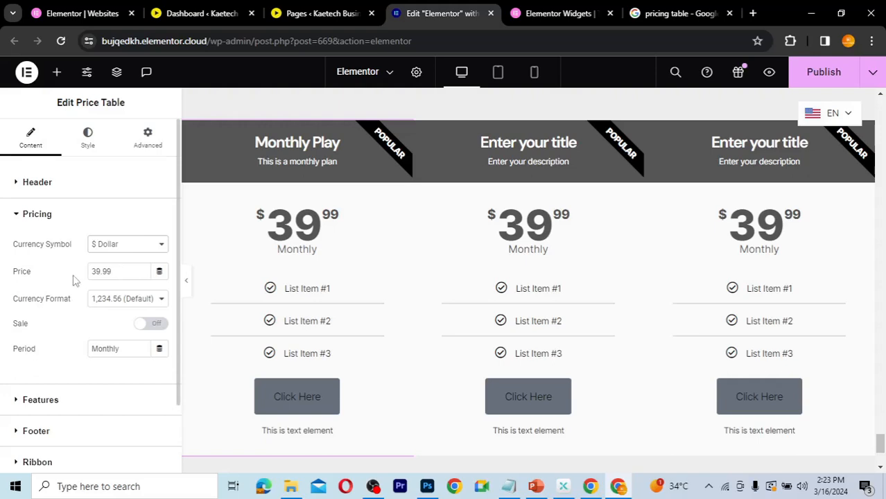
pyautogui.click(115, 271)
pyautogui.hotkey('ctrl', 'a')
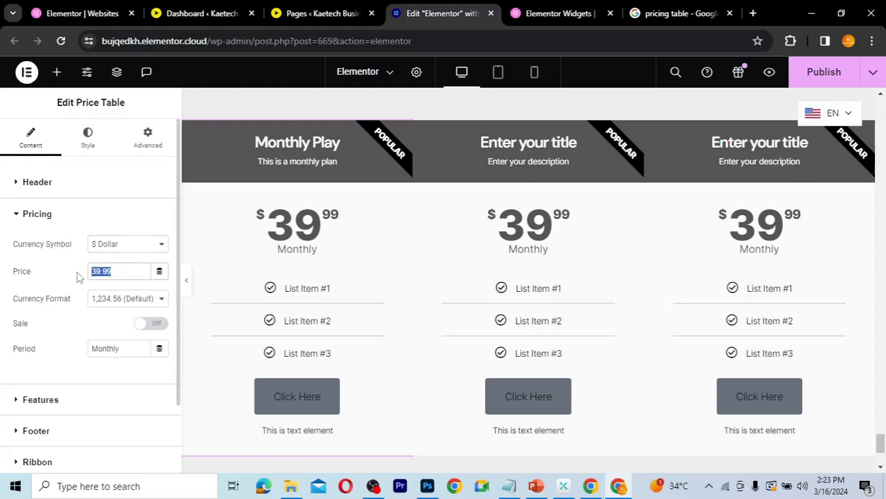
pyautogui.write('49')
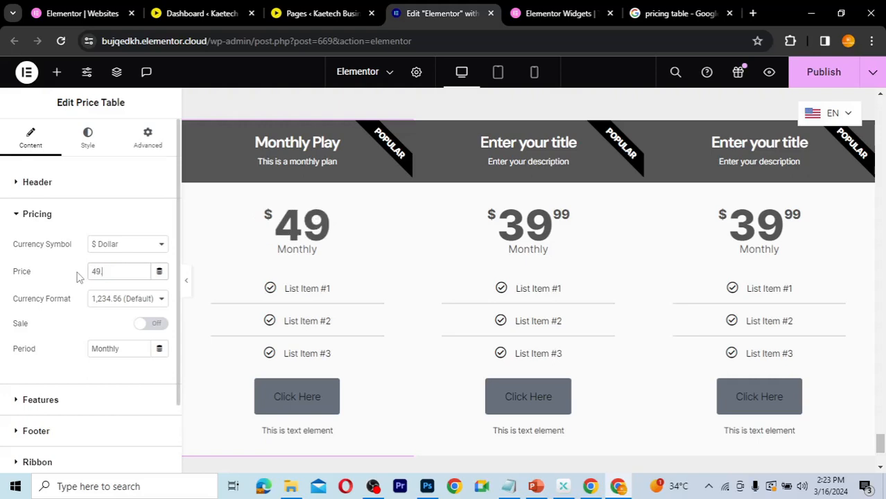
pyautogui.write('.99')
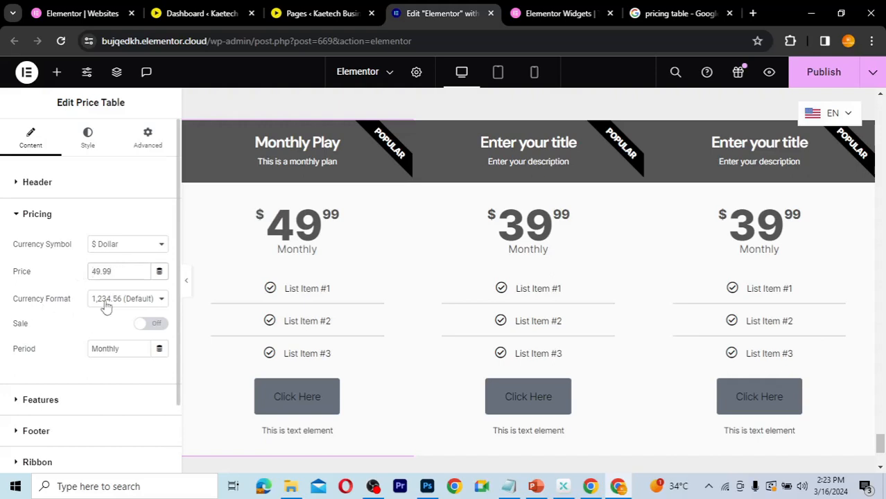
pyautogui.click(119, 305)
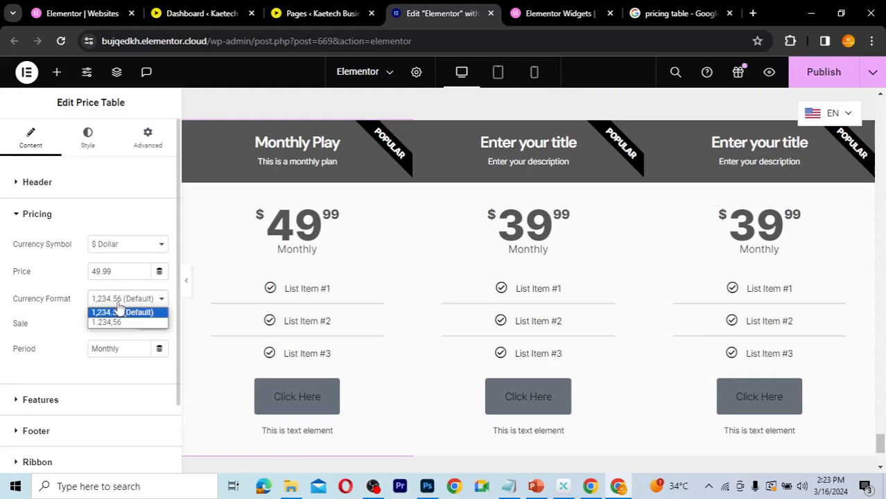
pyautogui.click(119, 306)
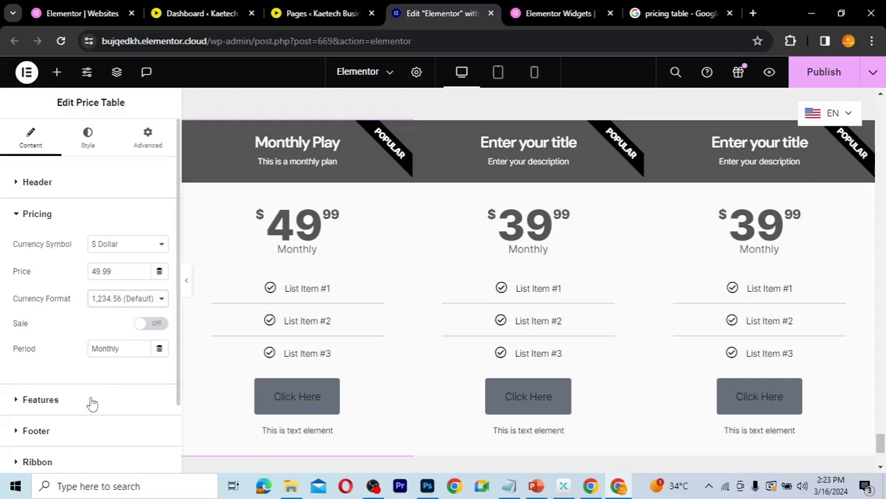
# Examine the text, icon and icon color settings of the first feature list item in the first price table.
pyautogui.scroll(-2, 93, 404)
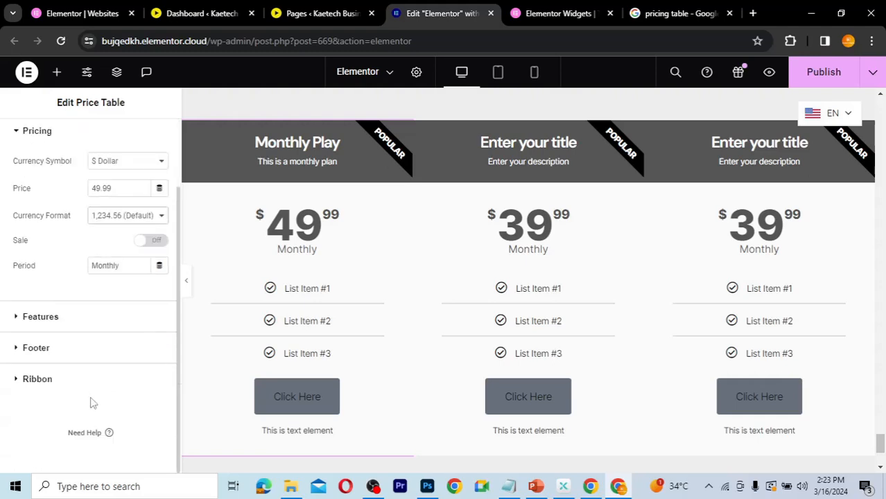
pyautogui.click(87, 320)
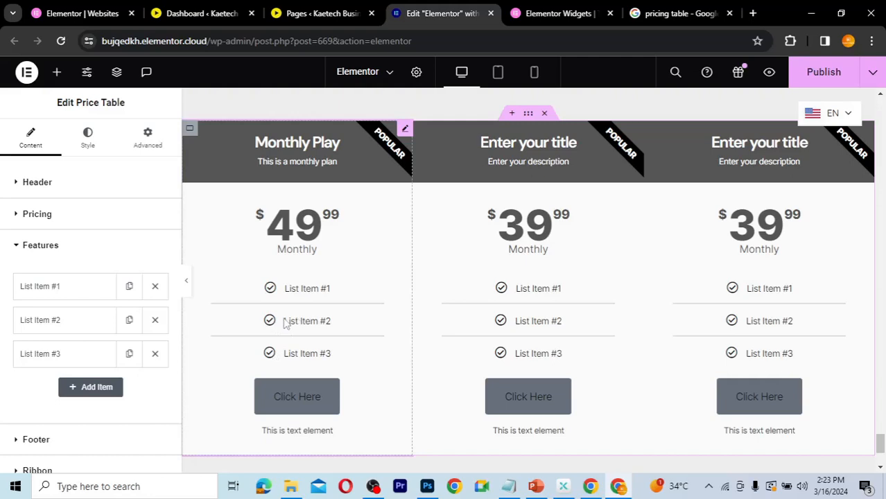
pyautogui.click(56, 287)
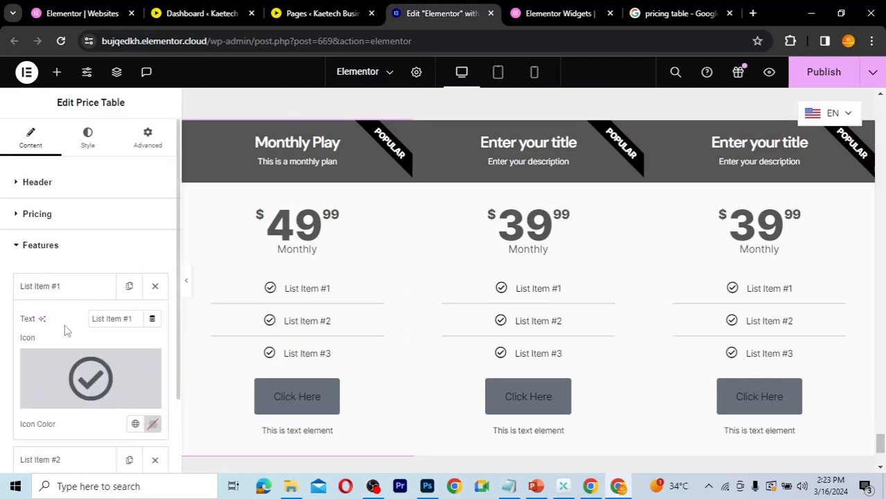
pyautogui.scroll(-1, 65, 326)
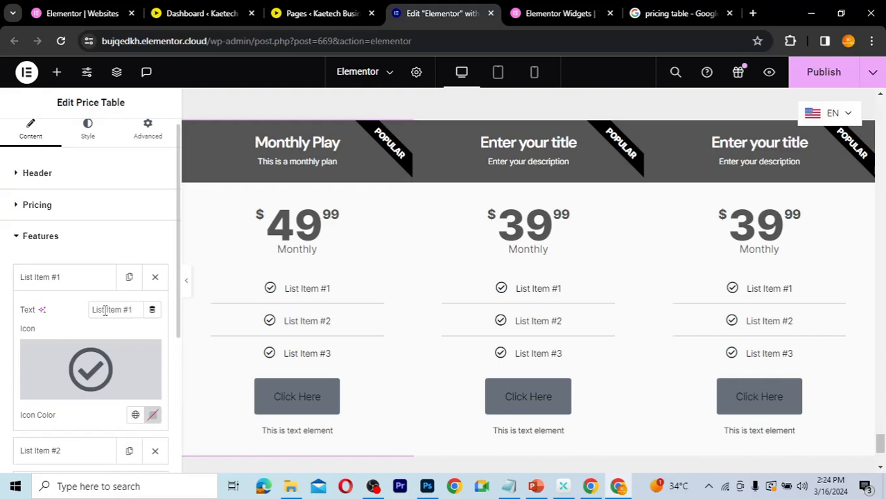
pyautogui.click(64, 279)
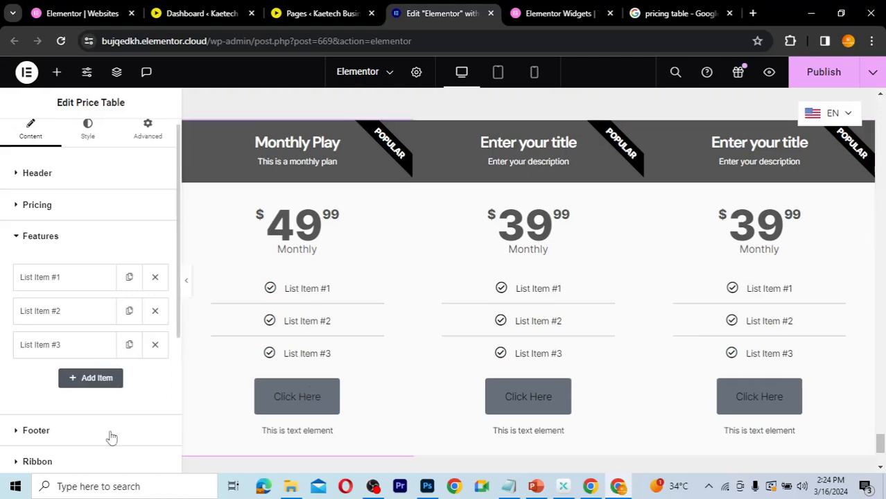
# Change the footer button text of the first price table to "Choose Plan", leaving its link and additional info as they are.
pyautogui.scroll(-2, 107, 410)
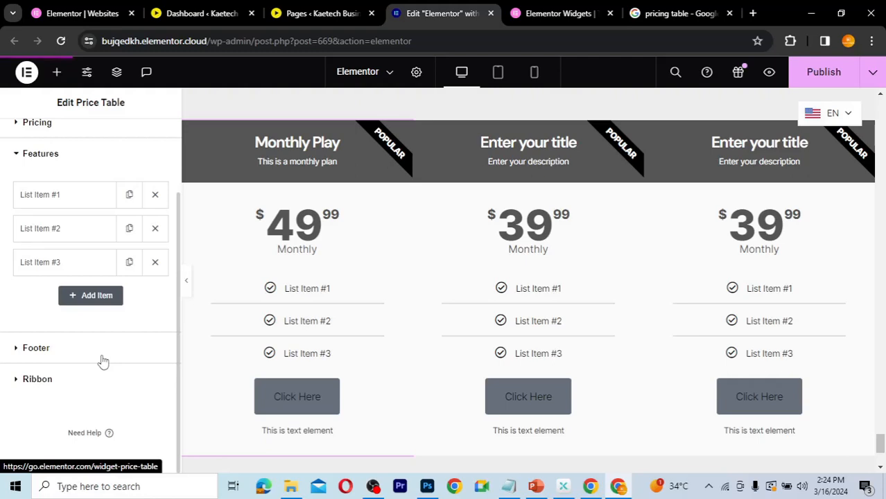
pyautogui.click(103, 360)
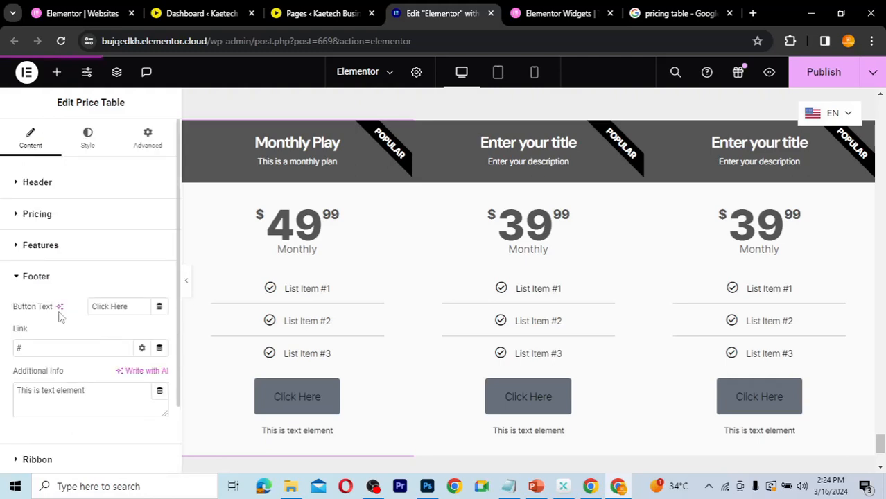
pyautogui.moveTo(138, 308); pyautogui.dragTo(86, 312)
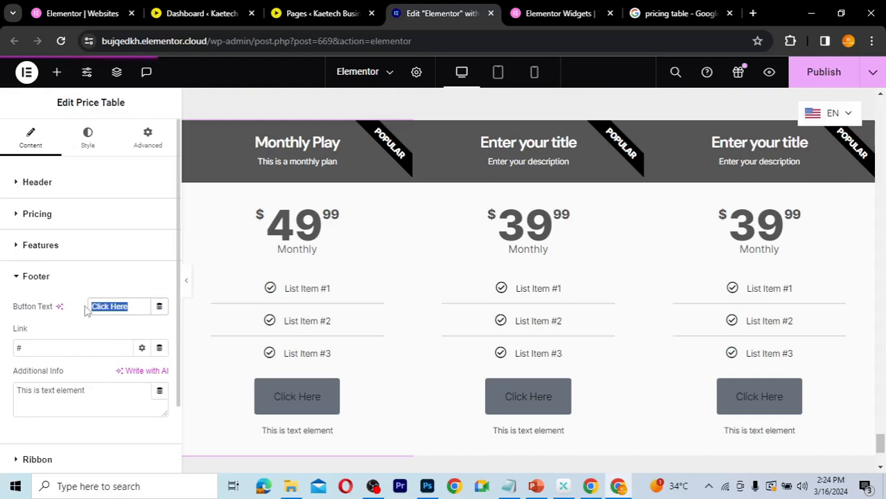
pyautogui.write('Choos')
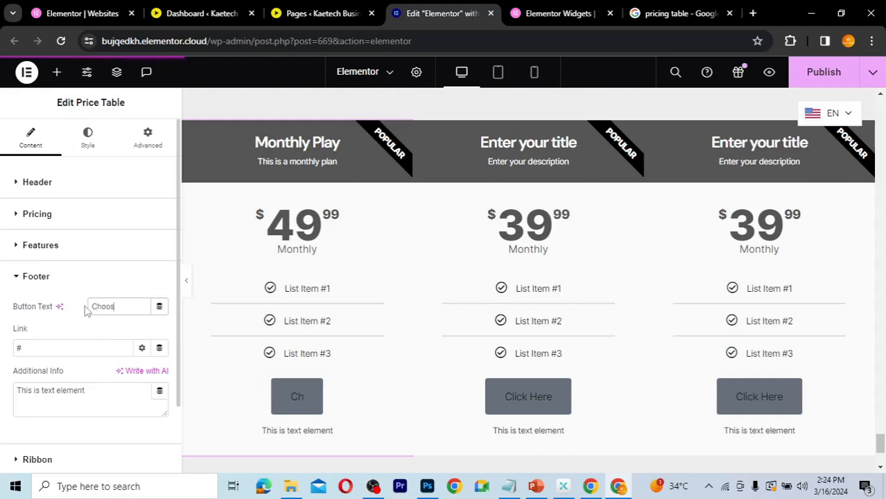
pyautogui.write('e Plan')
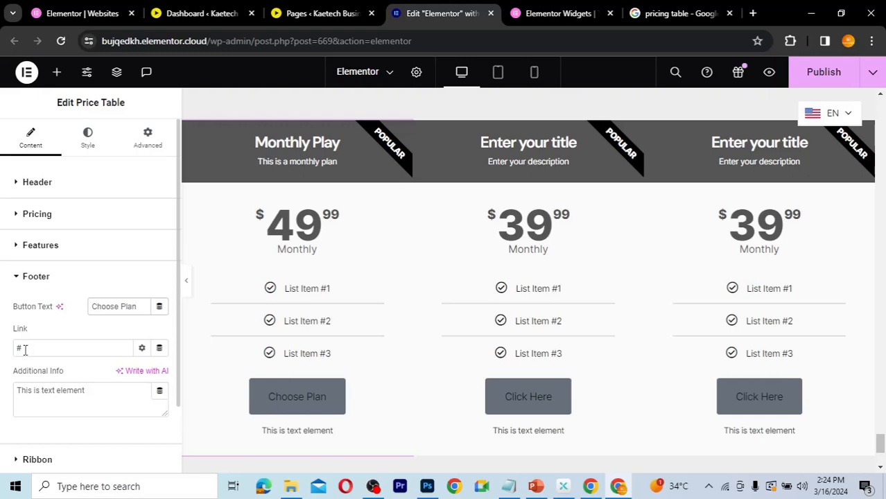
pyautogui.moveTo(25, 350); pyautogui.dragTo(10, 354)
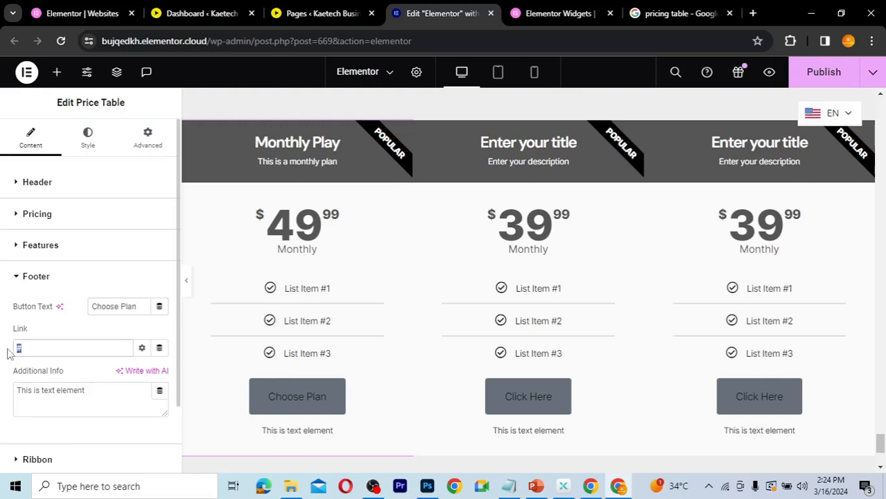
pyautogui.click(8, 354)
pyautogui.scroll(-1, 353, 334)
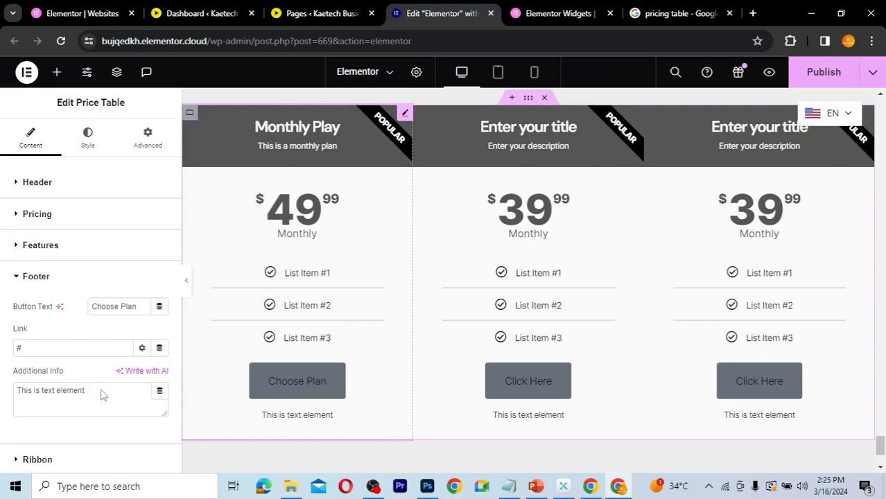
pyautogui.moveTo(103, 391); pyautogui.dragTo(11, 400)
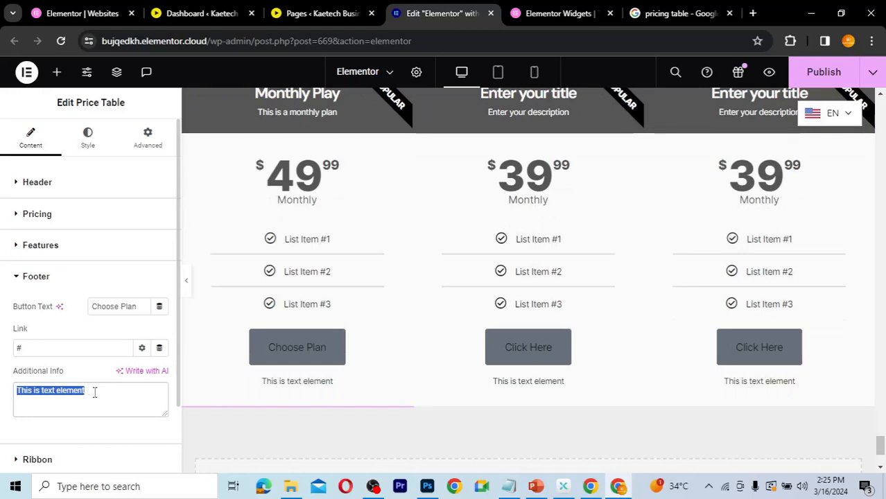
# Hide the "Popular" ribbon on the first column's price table.
pyautogui.click(89, 142)
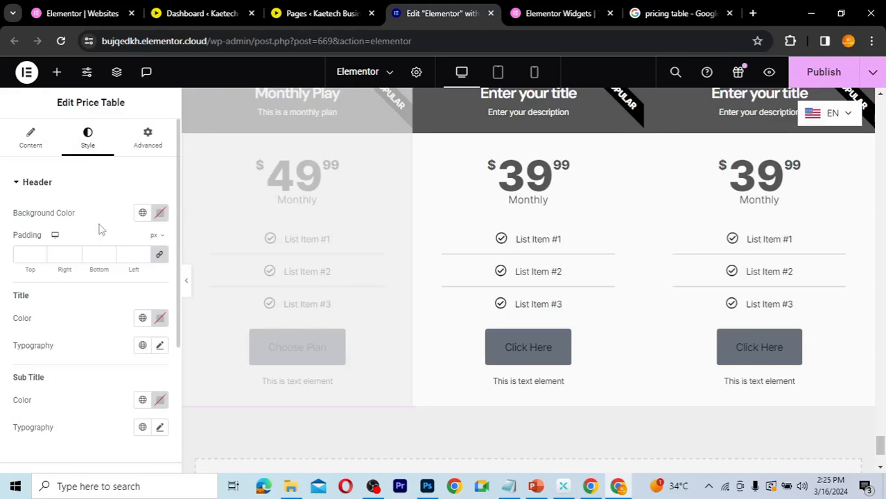
pyautogui.click(32, 145)
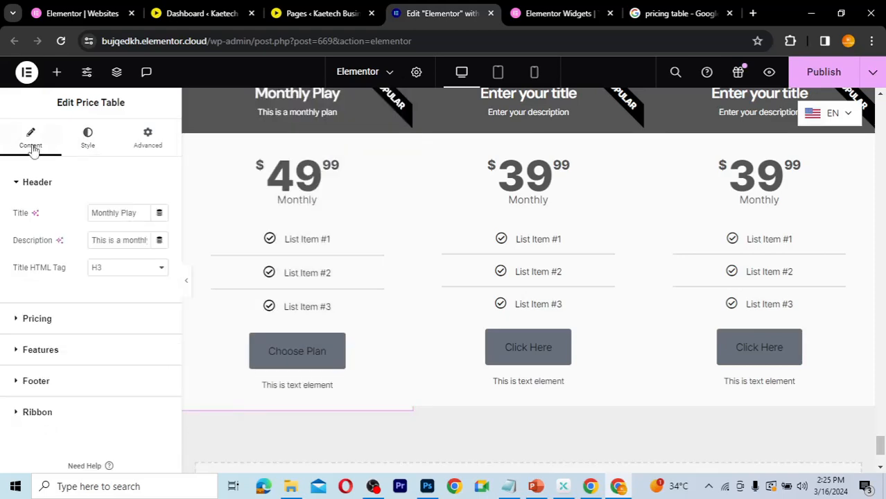
pyautogui.click(72, 407)
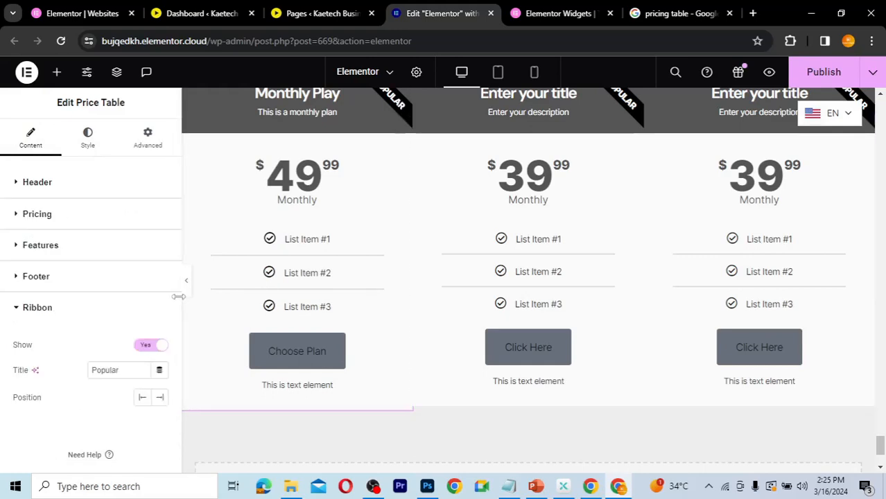
pyautogui.click(147, 346)
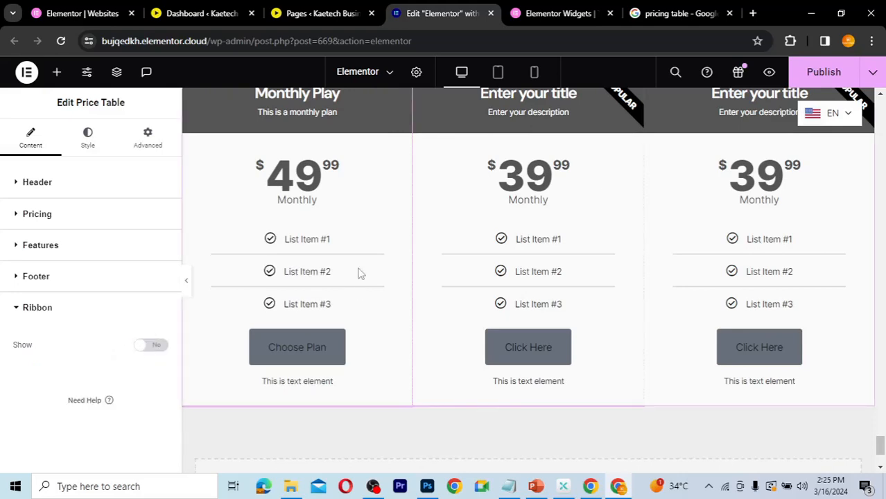
# Set the linked column and row gaps of the container holding the three price tables to 10 px.
pyautogui.click(91, 314)
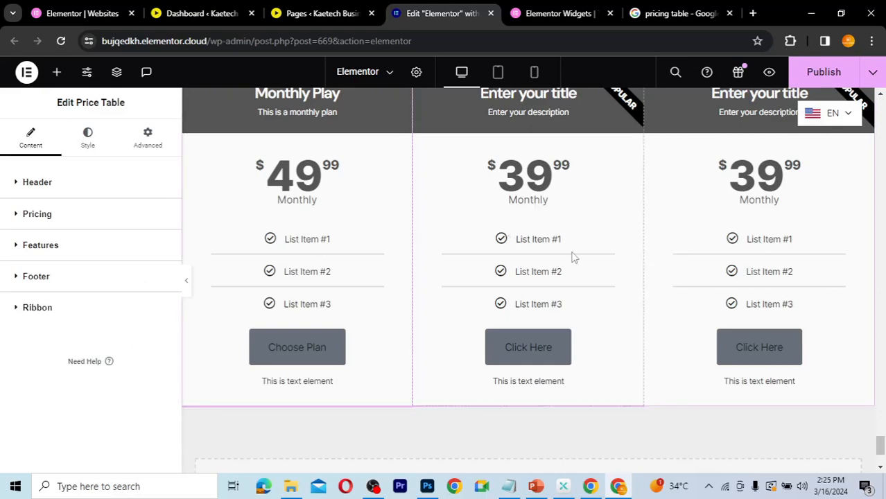
pyautogui.scroll(1, 573, 257)
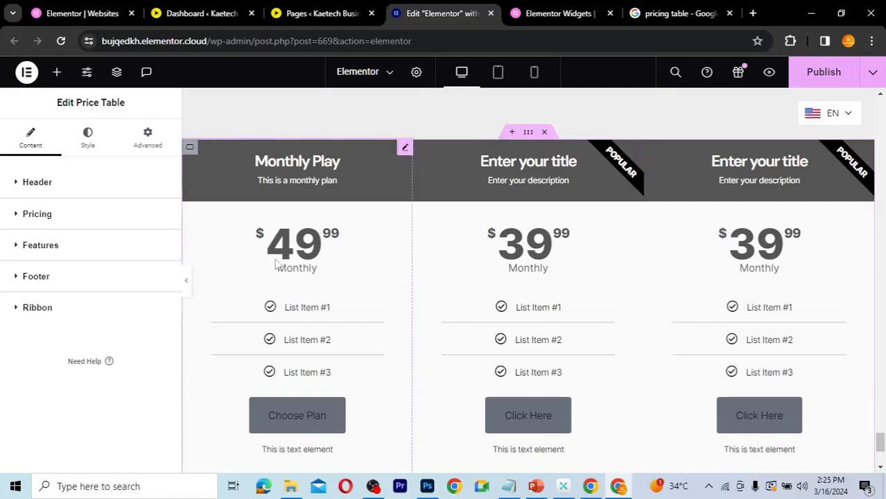
pyautogui.click(527, 133)
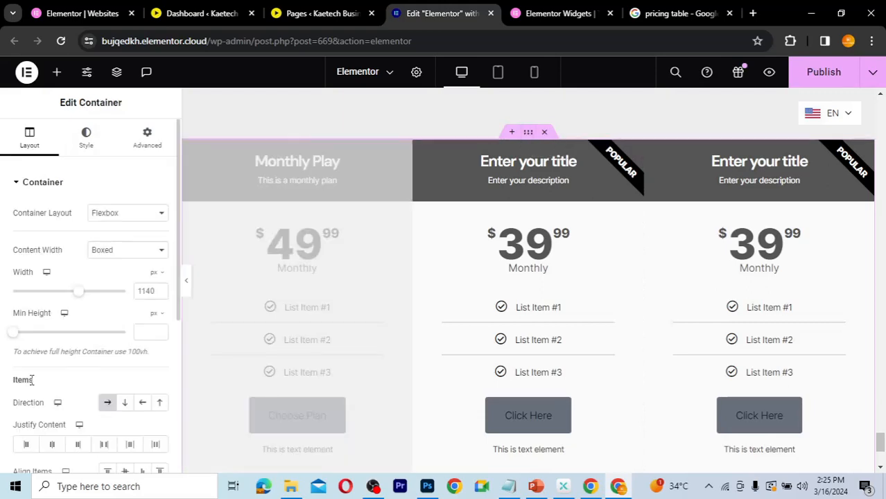
pyautogui.scroll(-2, 31, 380)
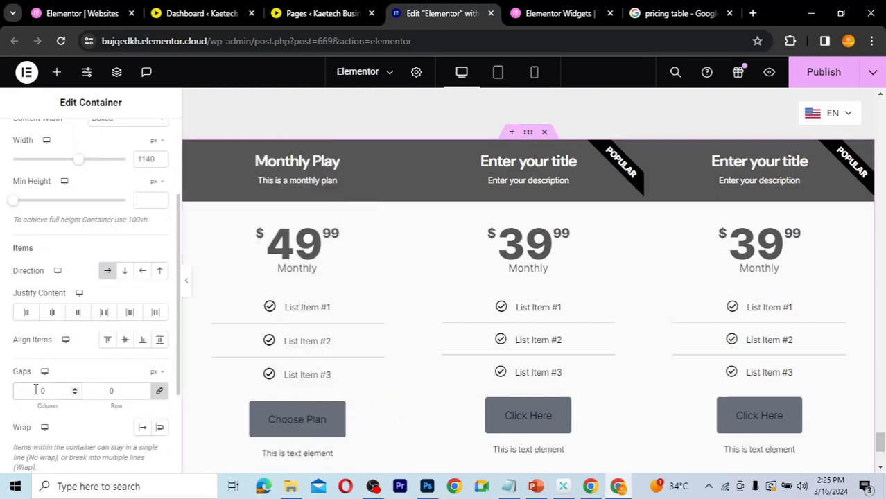
pyautogui.click(35, 390)
pyautogui.write('20')
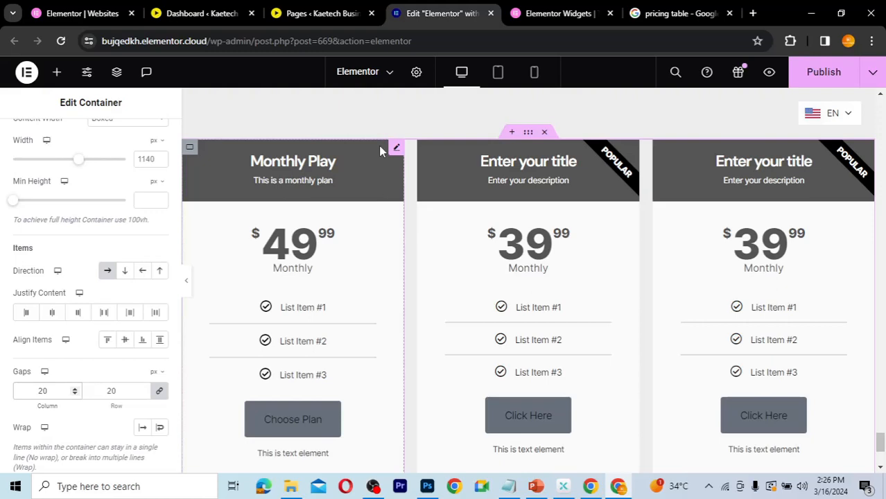
pyautogui.doubleClick(32, 391)
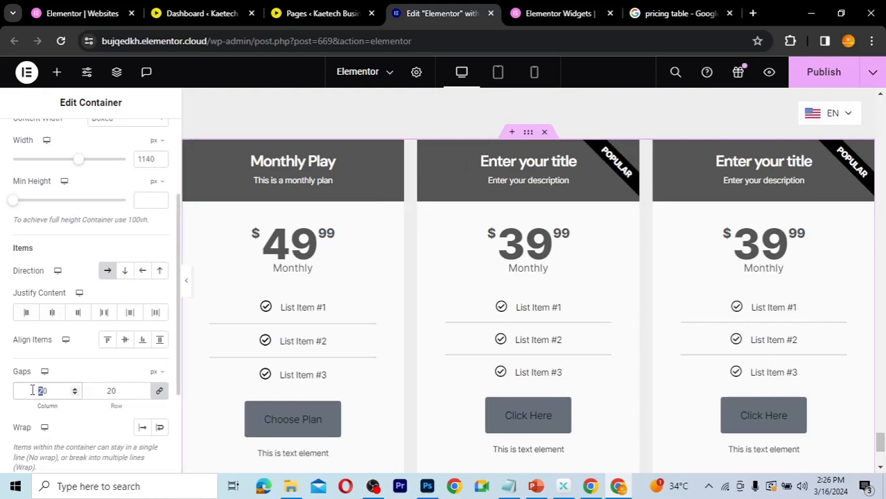
pyautogui.write('10')
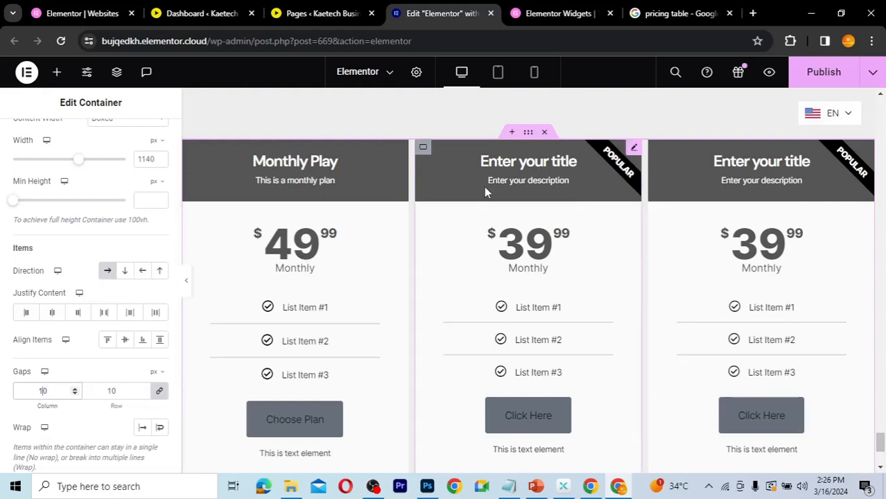
# Set the first price table's header background to the global Accent color.
pyautogui.click(400, 150)
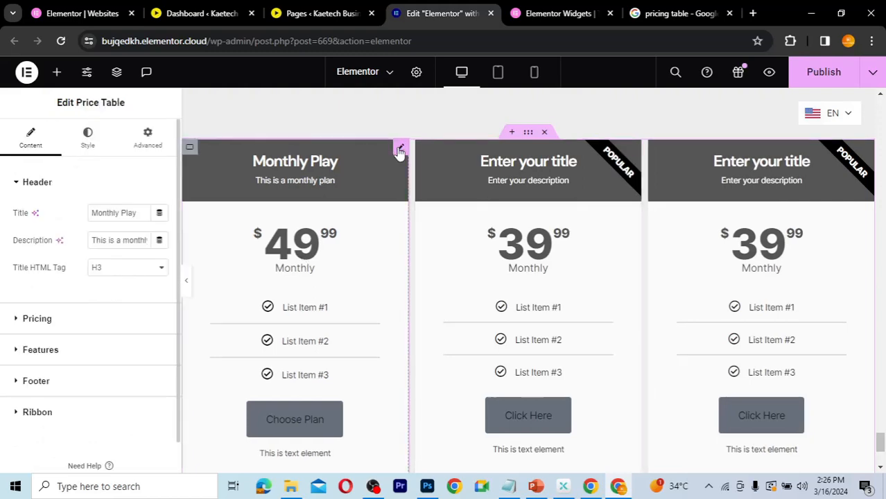
pyautogui.click(89, 142)
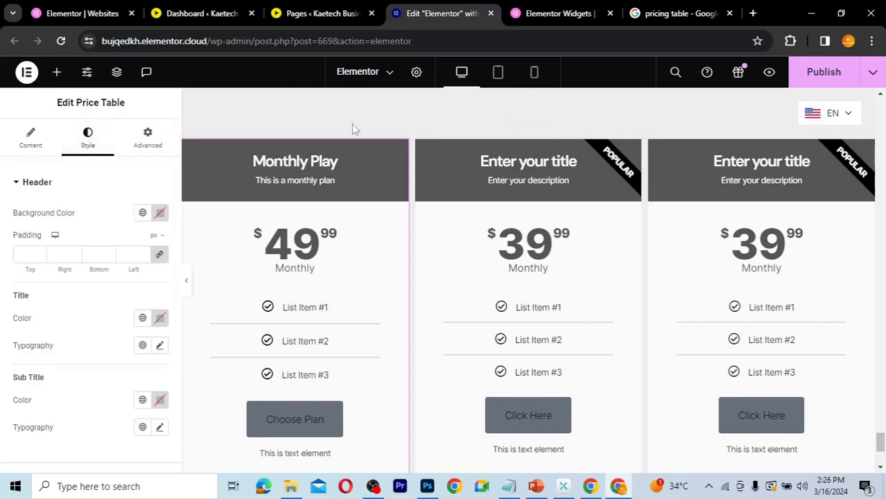
pyautogui.scroll(2, 352, 125)
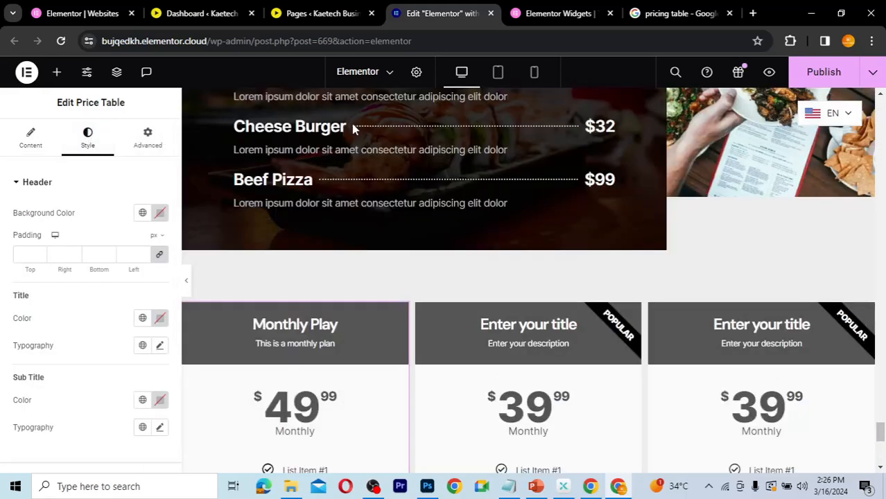
pyautogui.scroll(5, 351, 123)
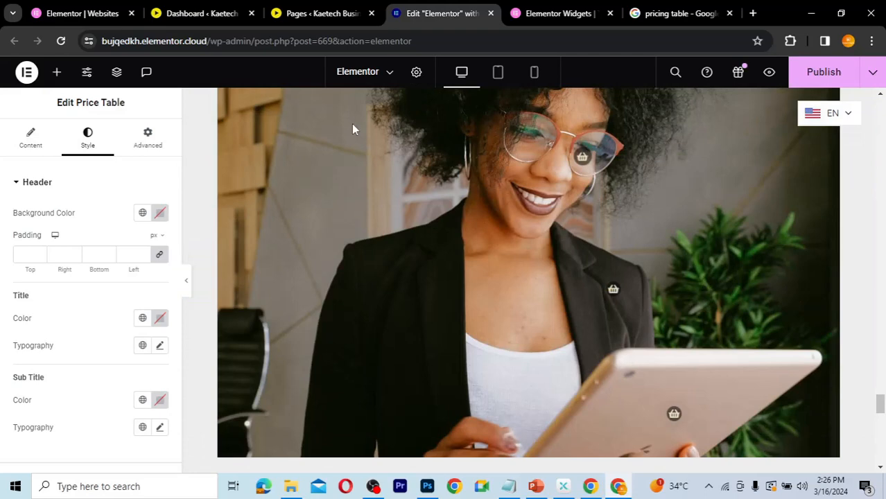
pyautogui.scroll(1, 352, 124)
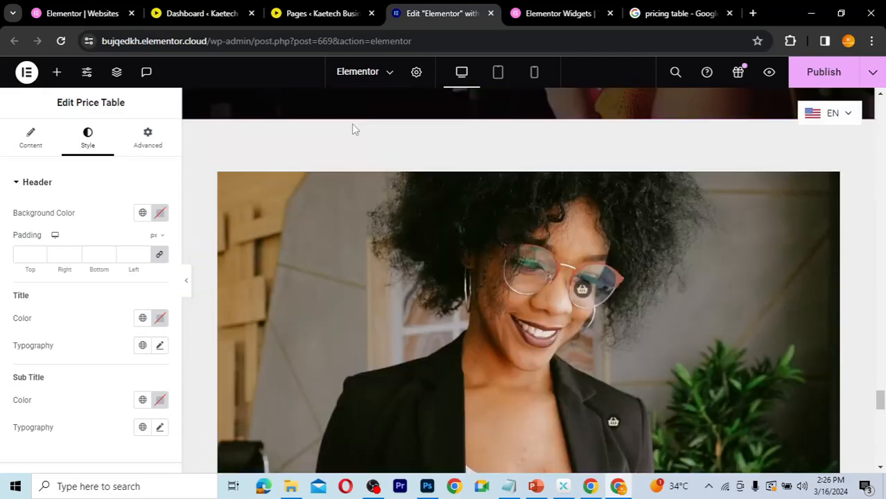
pyautogui.scroll(-6, 352, 124)
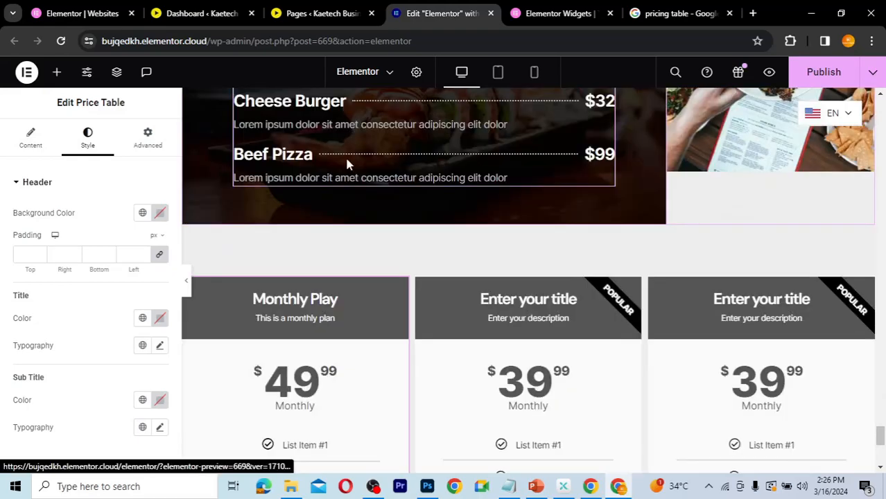
pyautogui.scroll(-1, 347, 164)
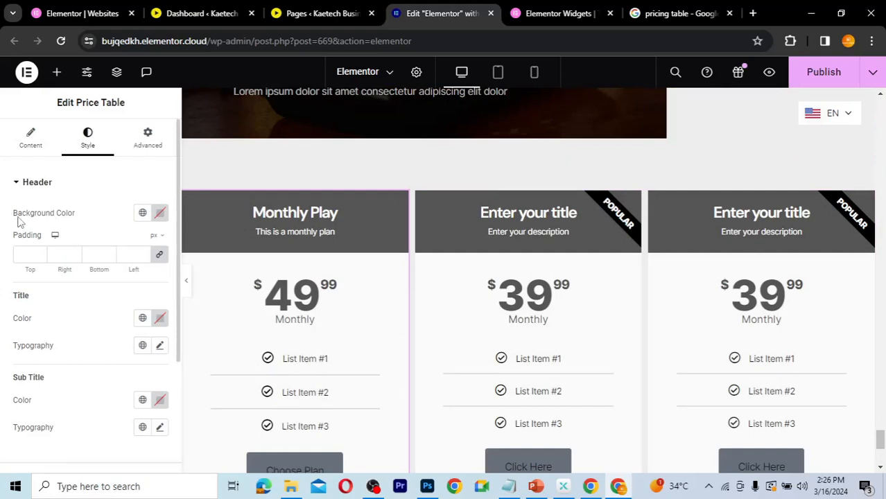
pyautogui.click(160, 215)
pyautogui.click(142, 213)
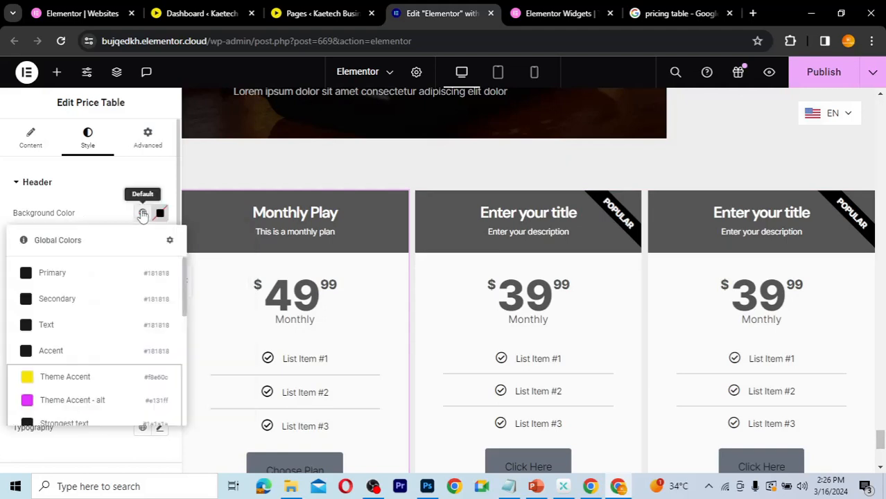
pyautogui.click(53, 354)
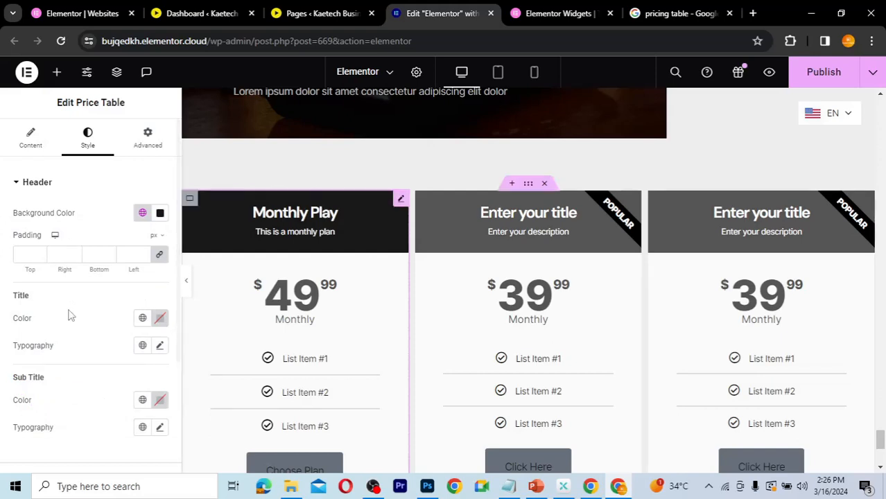
# Set the title color in the first price table's header to the global Theme Accent yellow.
pyautogui.click(160, 319)
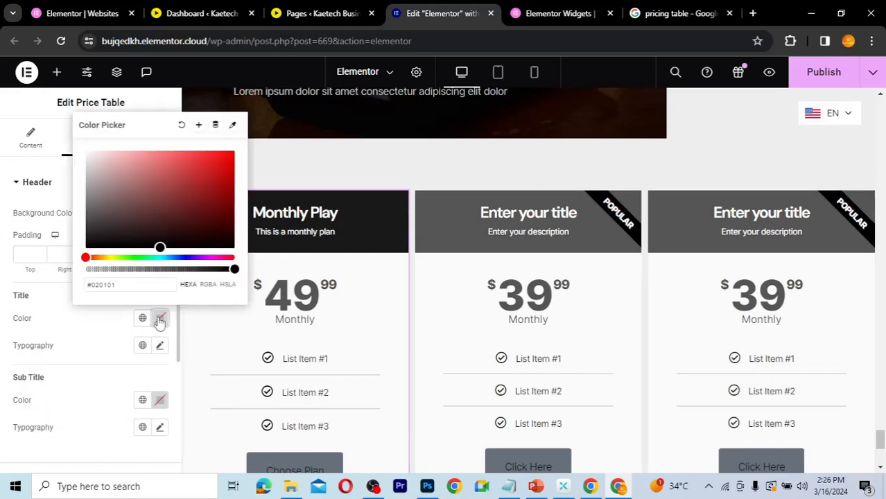
pyautogui.click(145, 321)
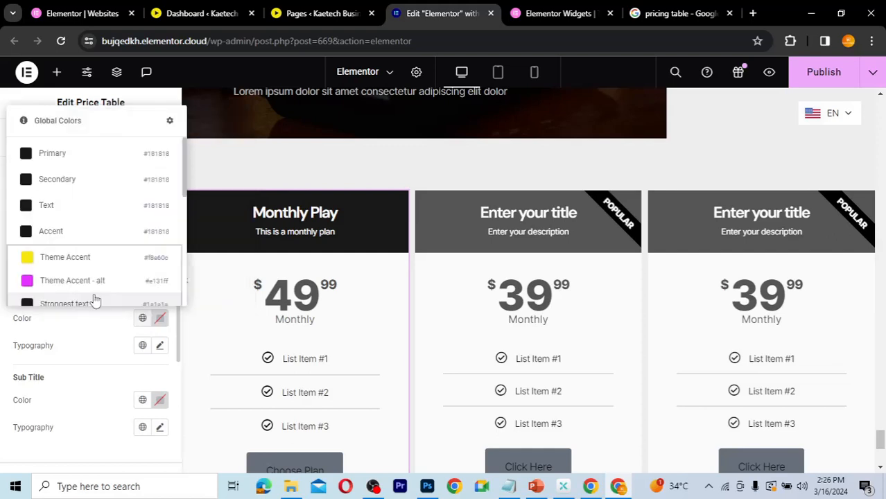
pyautogui.click(69, 256)
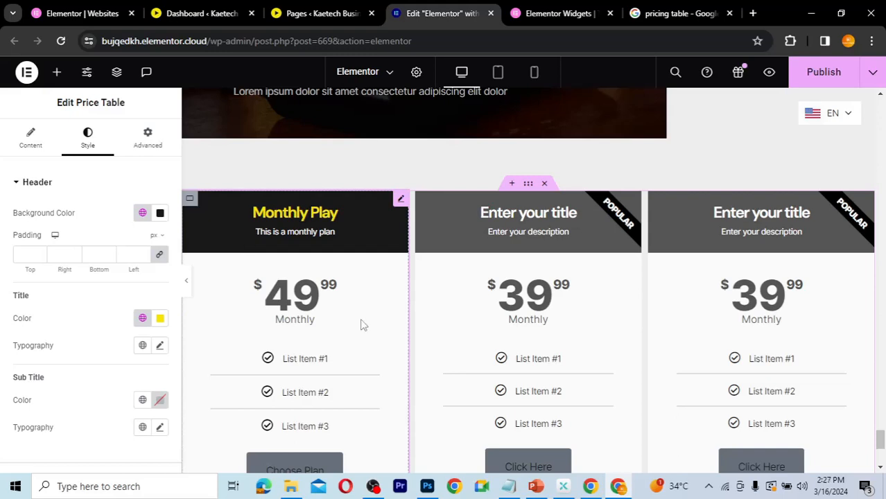
# Collapse the header style settings of the first price table and open its footer style settings.
pyautogui.scroll(-1, 361, 325)
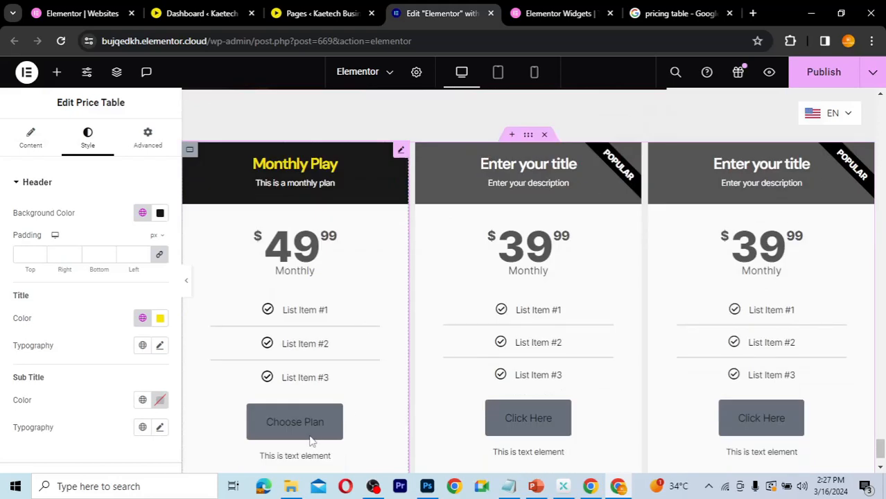
pyautogui.scroll(-3, 247, 411)
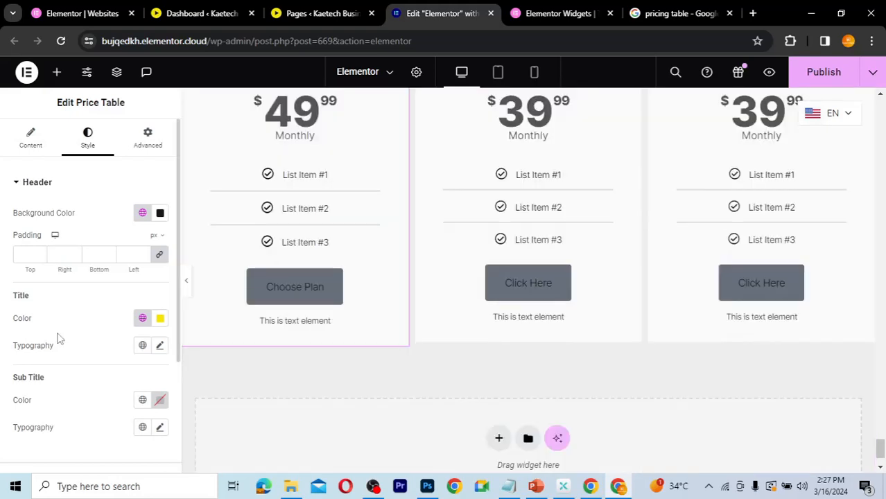
pyautogui.click(38, 183)
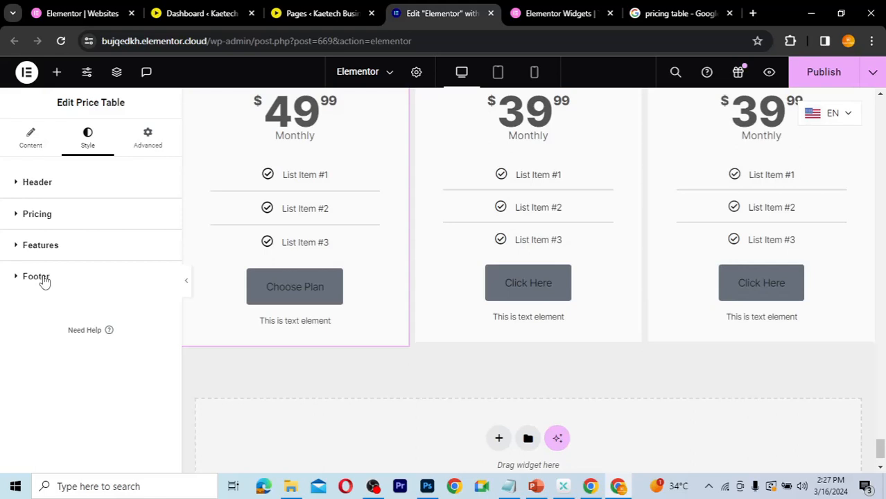
pyautogui.click(78, 279)
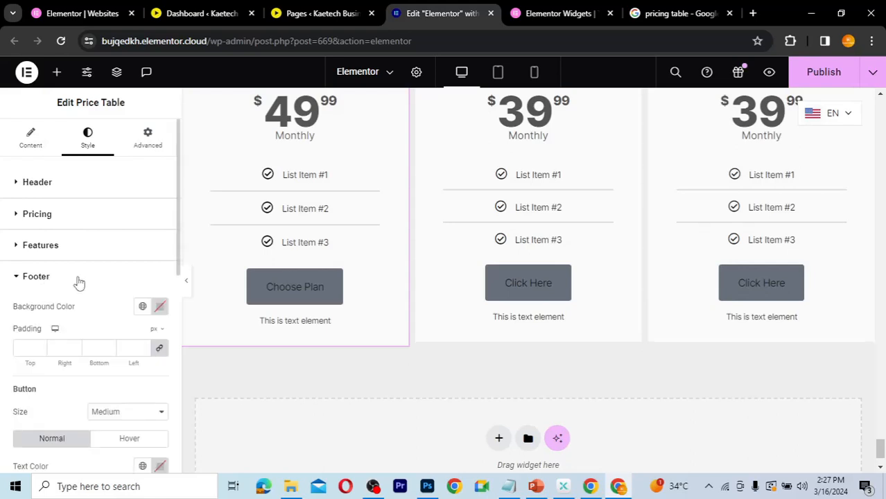
pyautogui.click(143, 307)
pyautogui.click(65, 221)
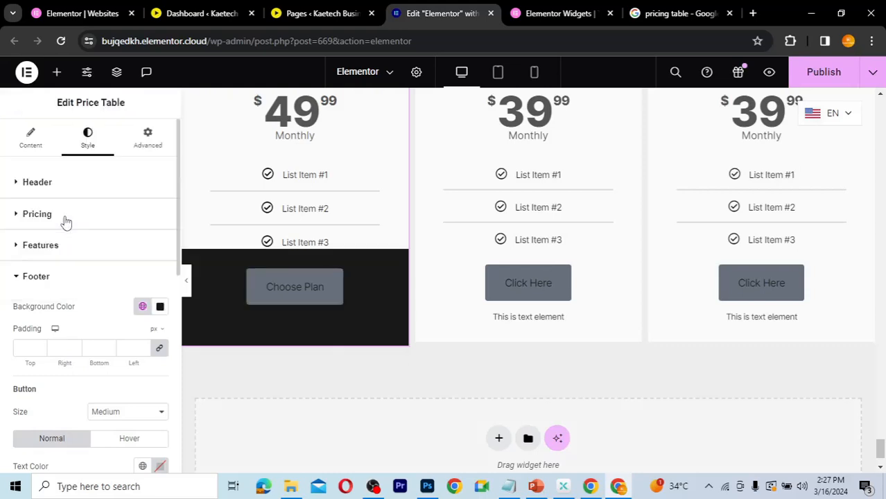
pyautogui.click(159, 308)
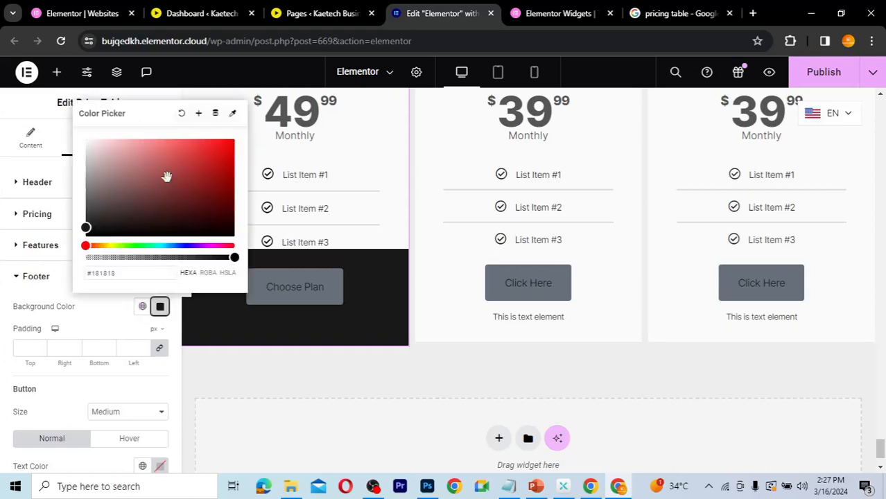
pyautogui.click(183, 116)
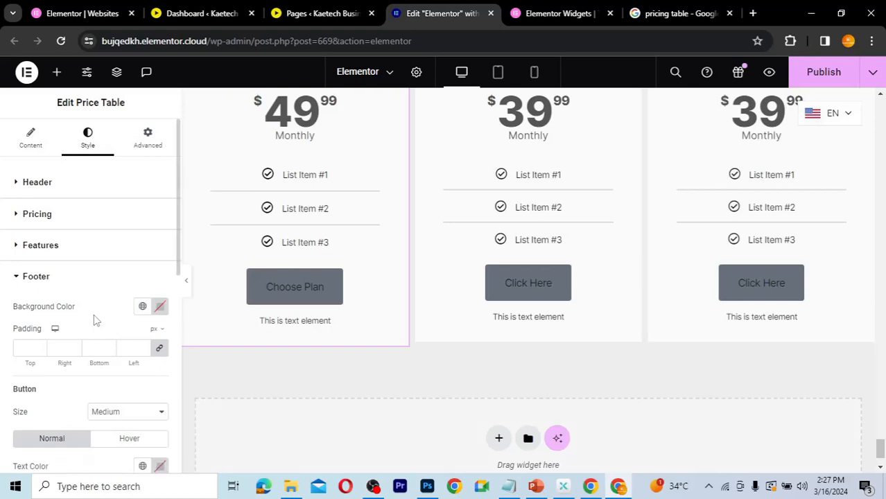
# Give the first price table's footer button the global Accent background color and the Theme Accent yellow text color.
pyautogui.scroll(-2, 95, 321)
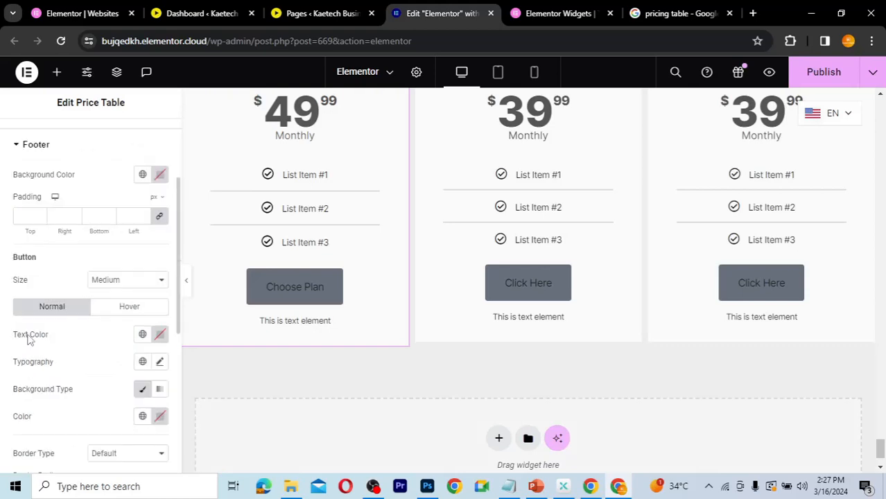
pyautogui.click(142, 416)
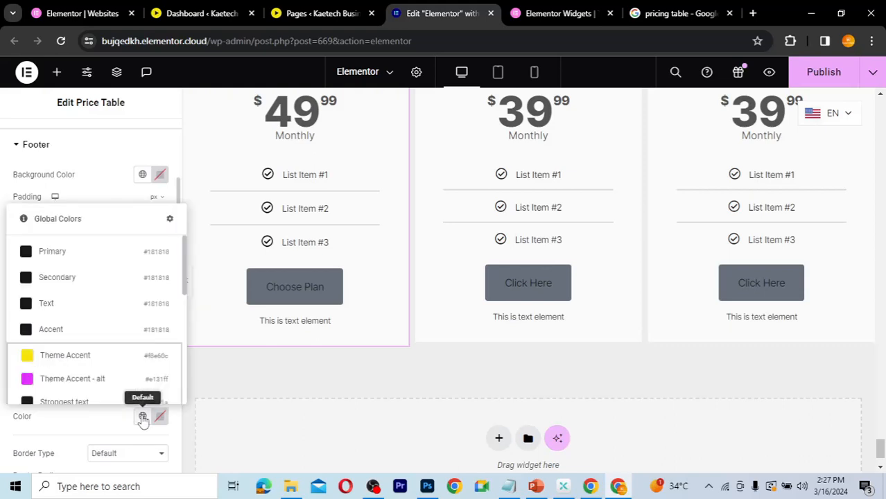
pyautogui.click(67, 333)
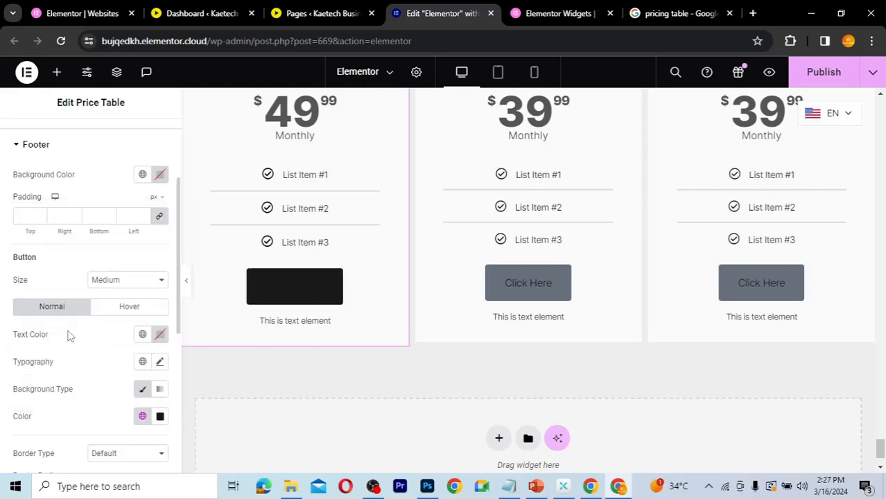
pyautogui.click(143, 336)
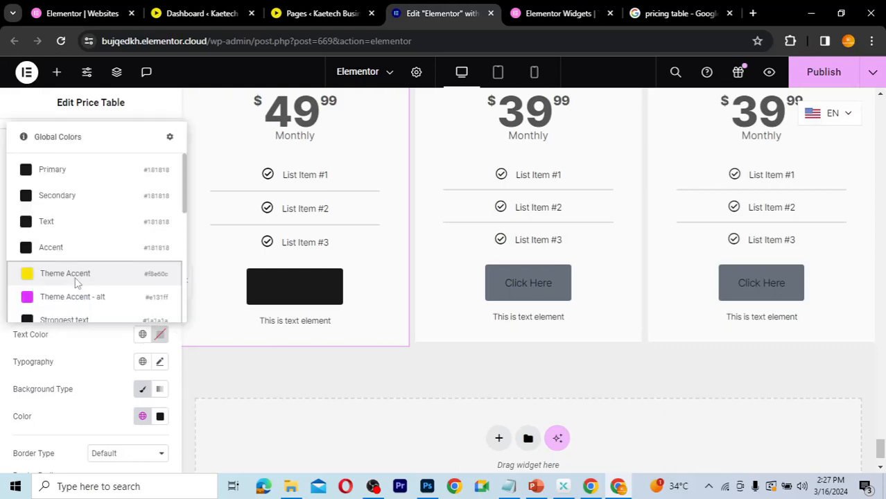
pyautogui.click(66, 273)
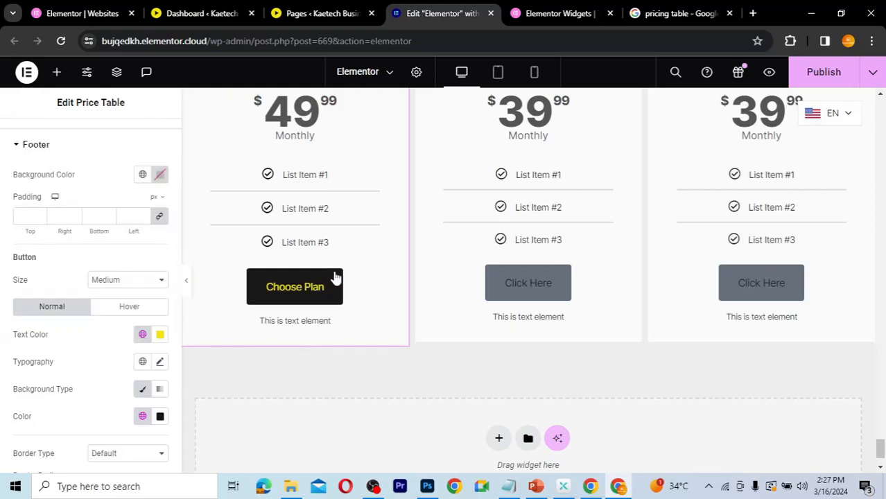
pyautogui.scroll(2, 334, 277)
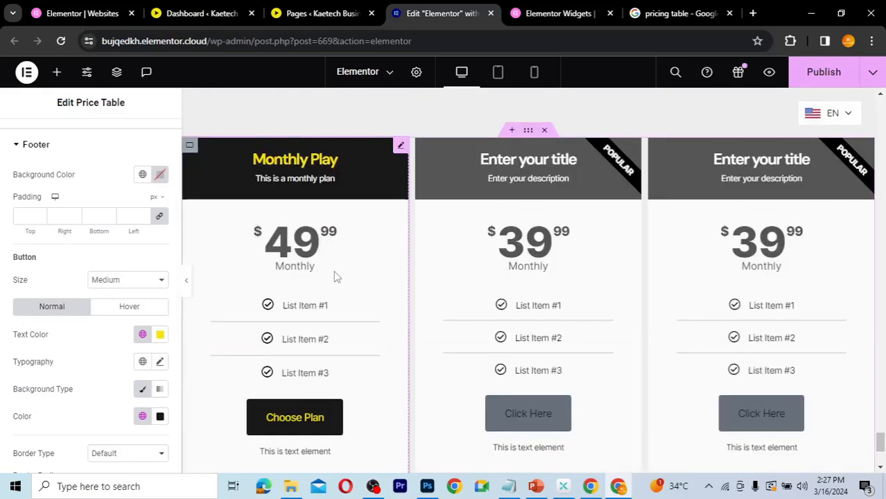
pyautogui.scroll(-1, 335, 277)
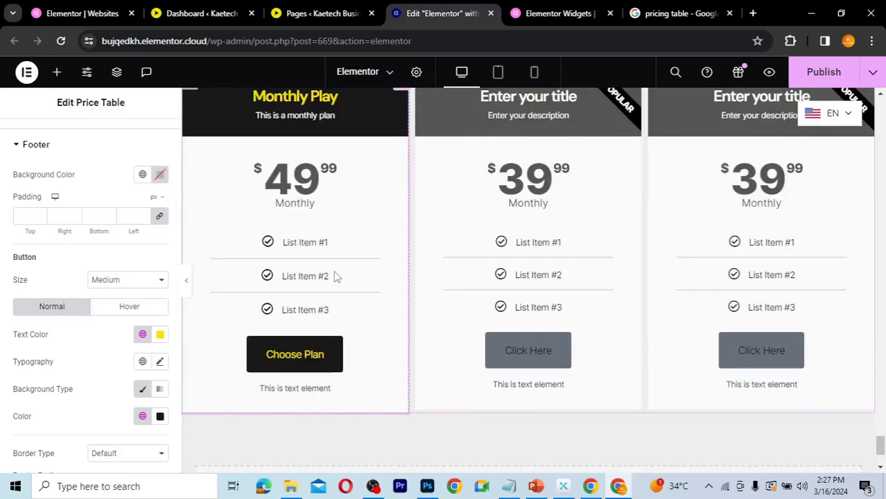
pyautogui.scroll(1, 335, 278)
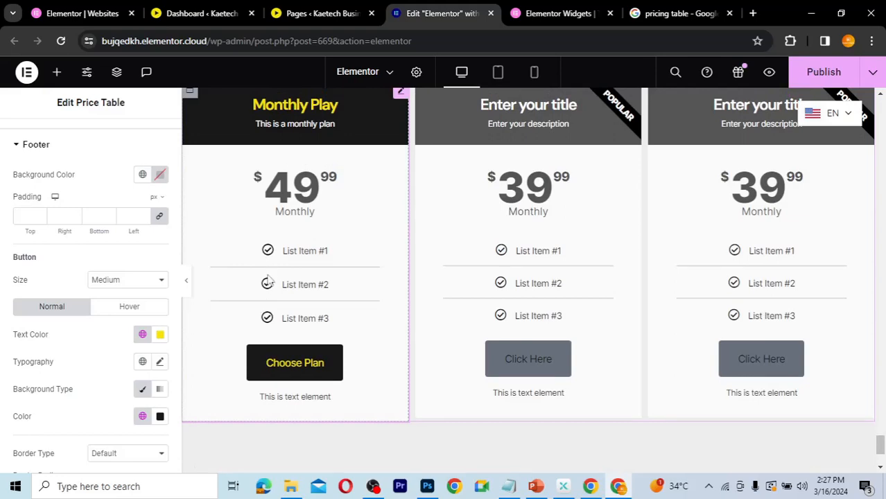
pyautogui.scroll(3, 54, 229)
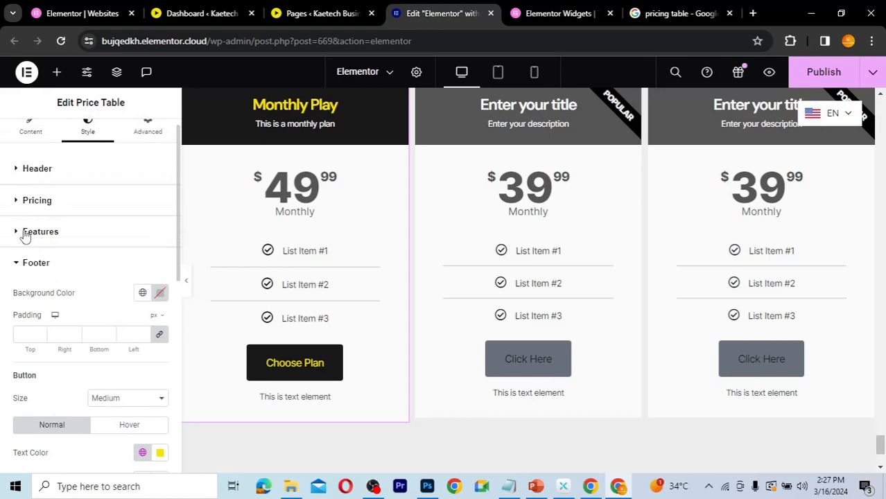
# Examine the first price table's features style settings, from background, padding and text color through the divider options.
pyautogui.click(25, 235)
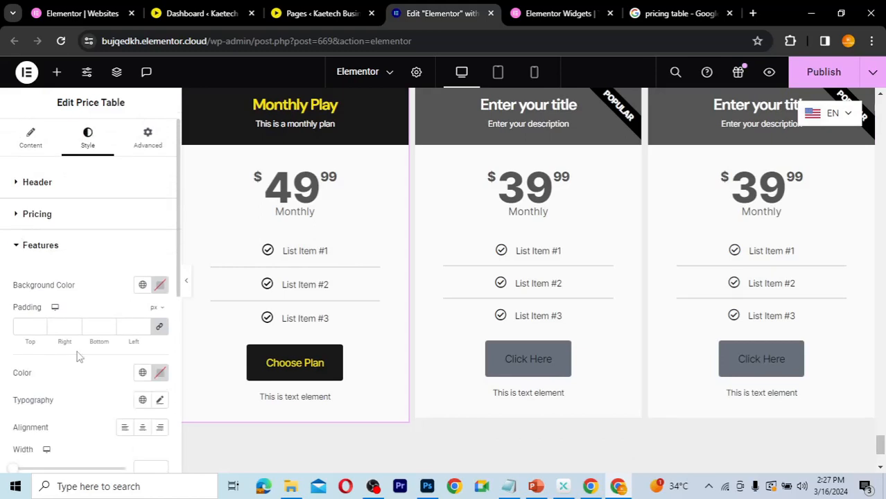
pyautogui.scroll(-1, 79, 355)
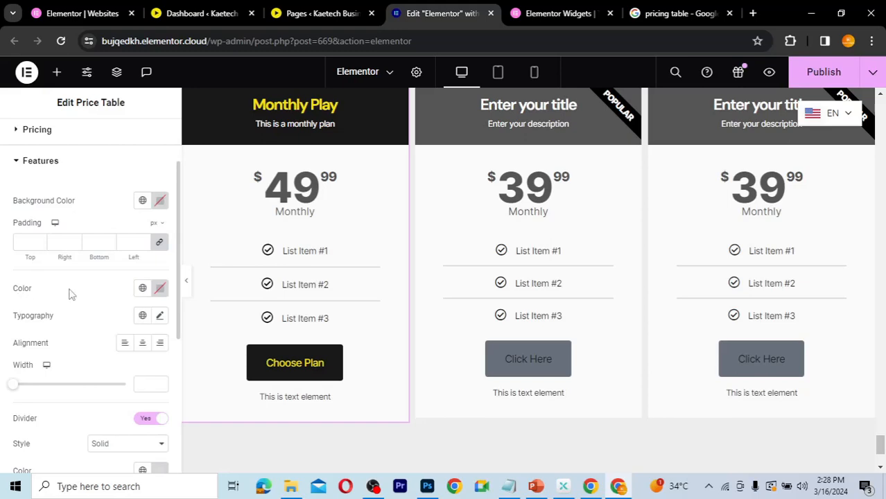
pyautogui.scroll(-1, 69, 295)
pyautogui.scroll(-1, 69, 295)
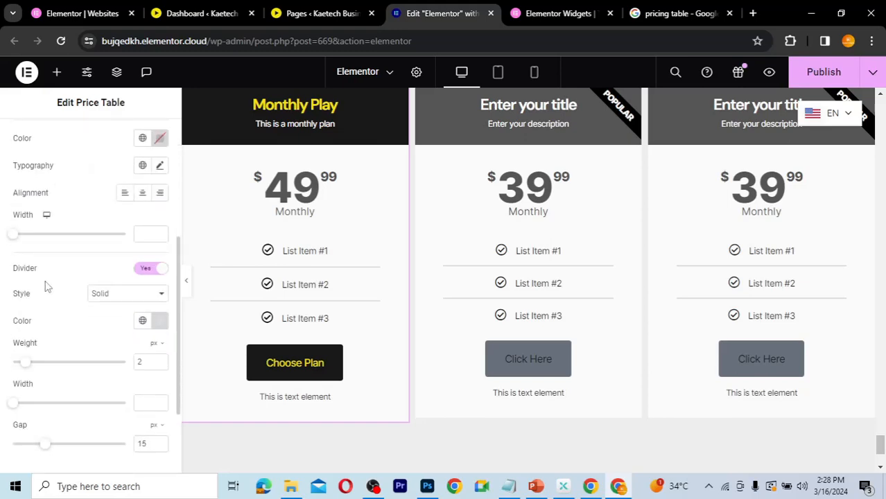
pyautogui.scroll(-1, 57, 341)
pyautogui.scroll(-1, 57, 342)
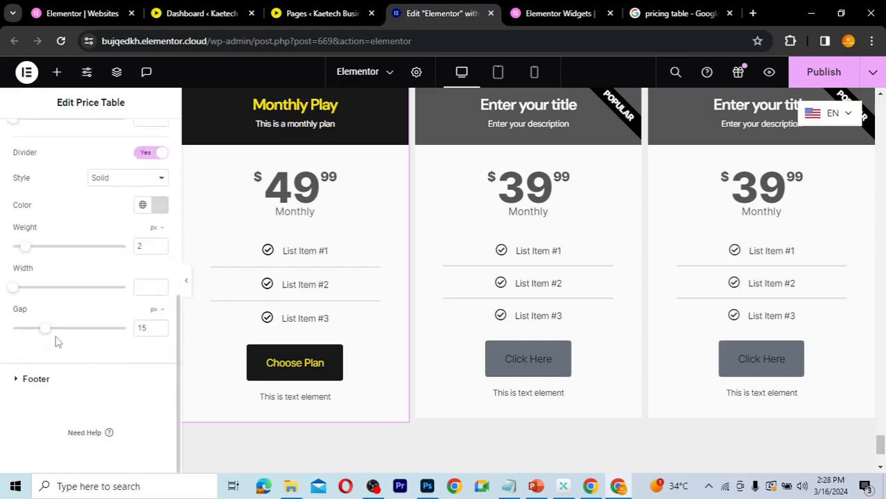
pyautogui.scroll(1, 57, 341)
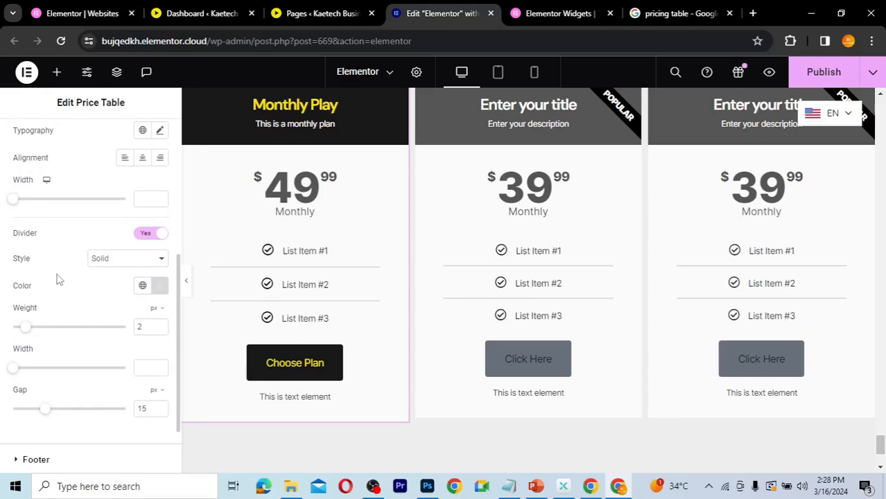
pyautogui.scroll(1, 59, 280)
pyautogui.scroll(1, 59, 280)
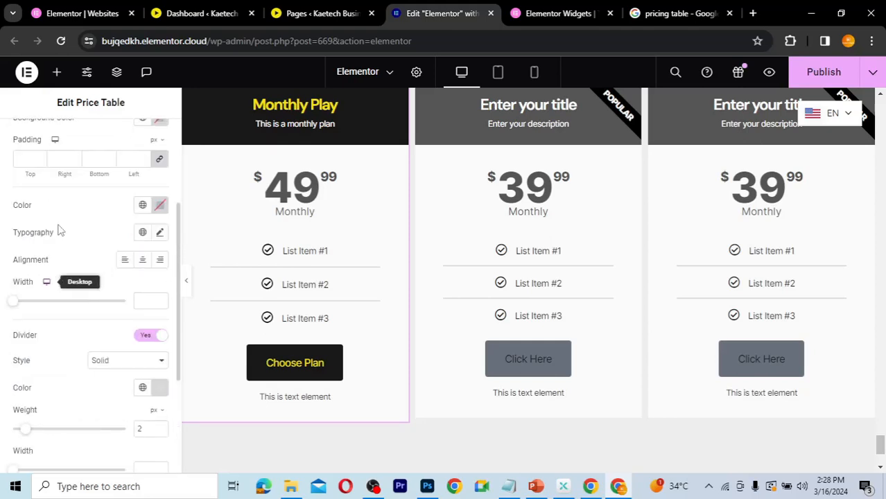
pyautogui.scroll(1, 59, 231)
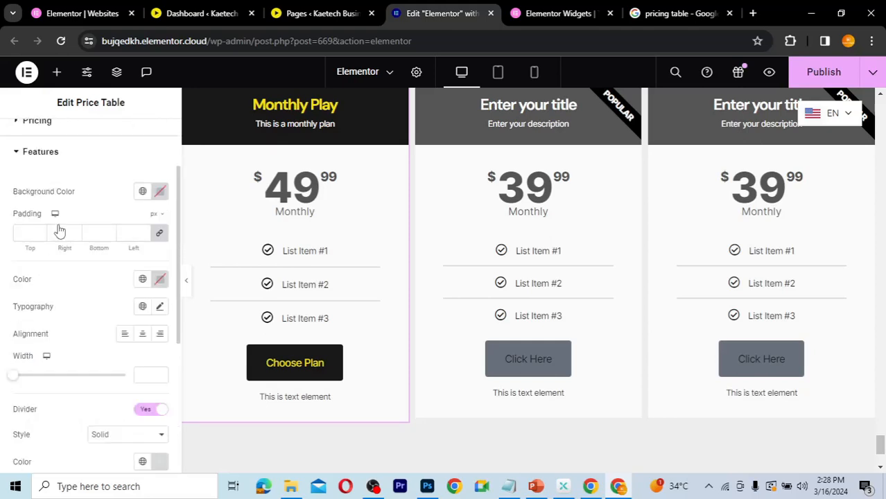
pyautogui.scroll(1, 69, 264)
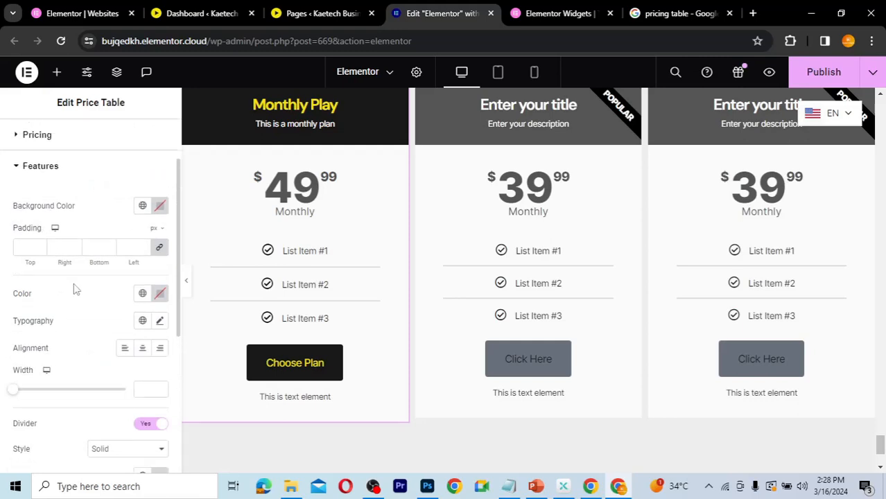
pyautogui.scroll(-1, 67, 331)
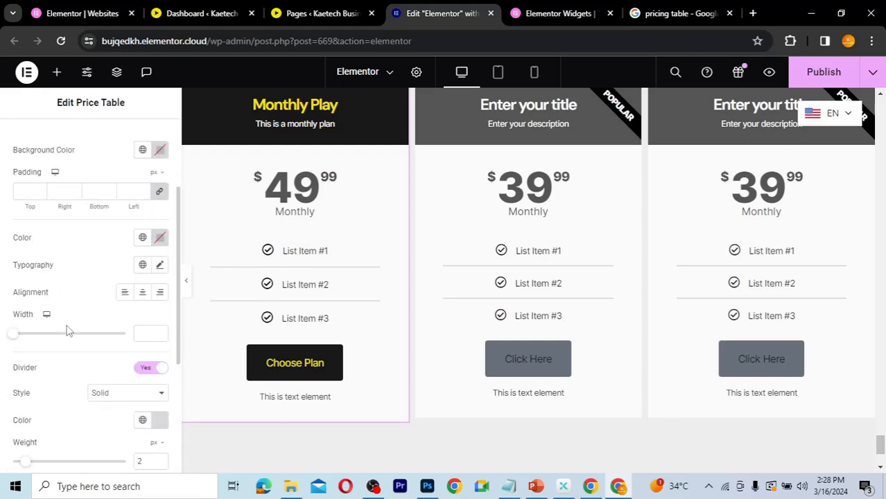
pyautogui.scroll(-1, 67, 331)
pyautogui.scroll(-1, 67, 331)
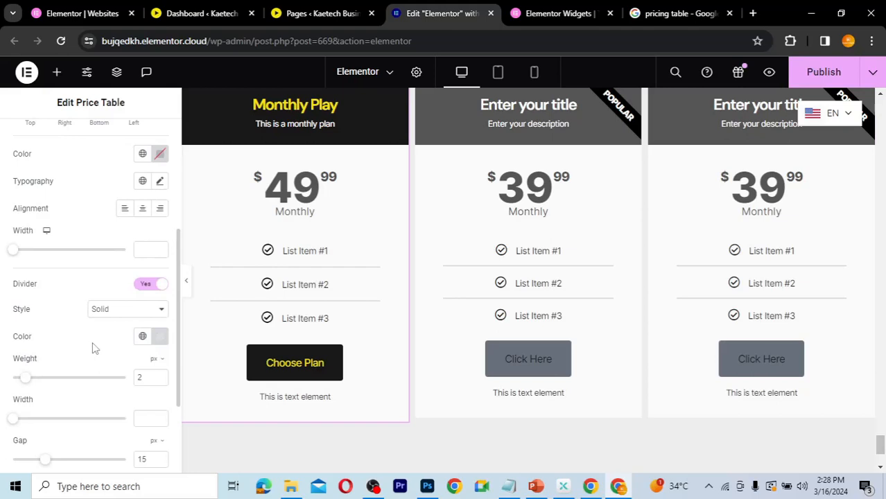
pyautogui.scroll(-2, 95, 349)
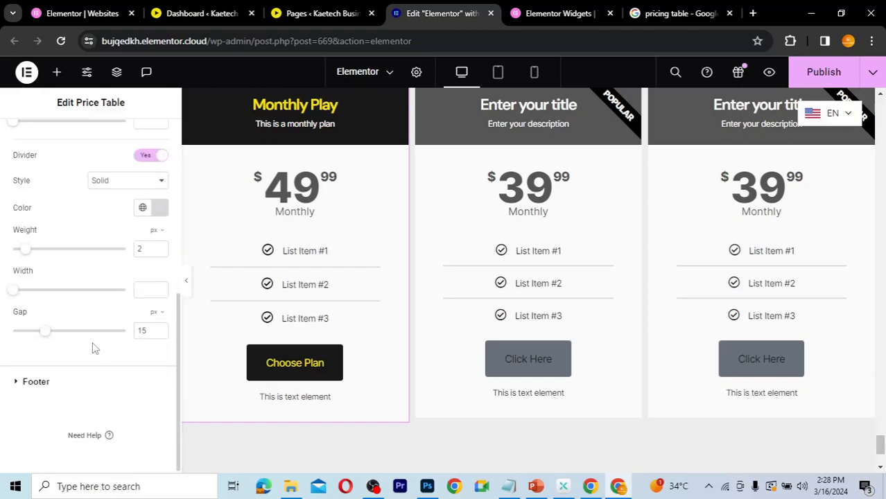
pyautogui.scroll(3, 95, 349)
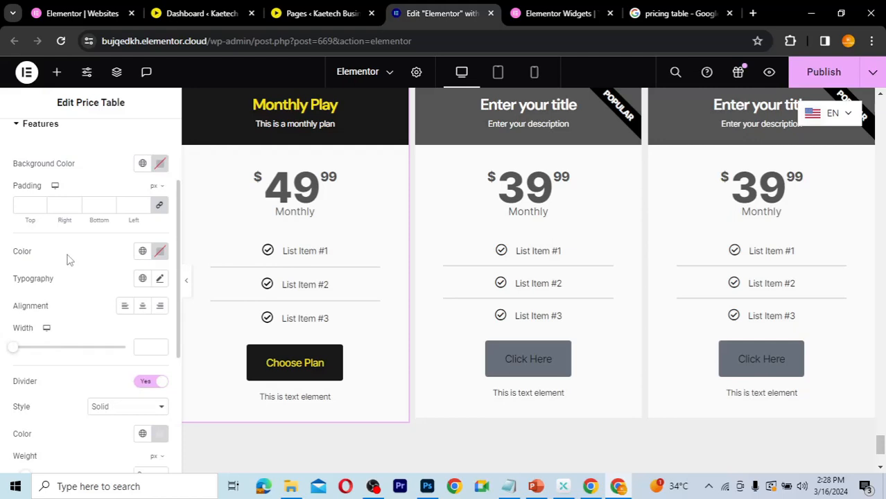
# Try the global Theme Accent yellow as the first price table's feature list color and reset it to the default.
pyautogui.click(142, 251)
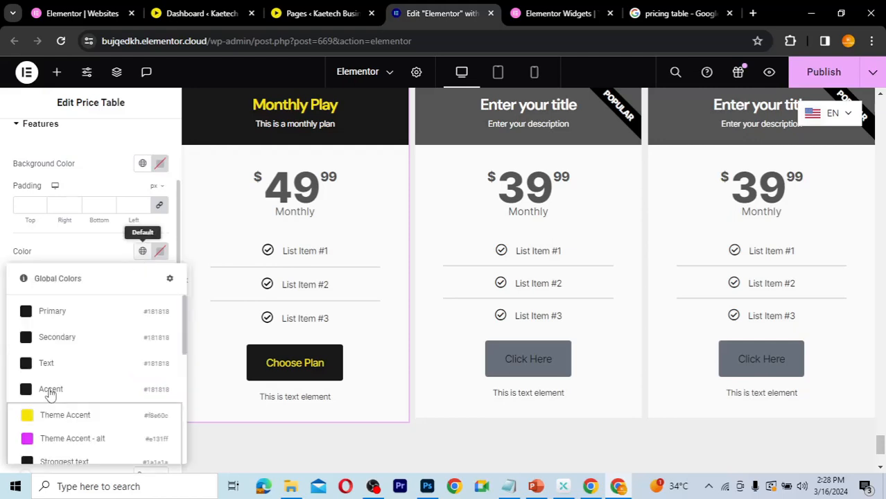
pyautogui.click(46, 415)
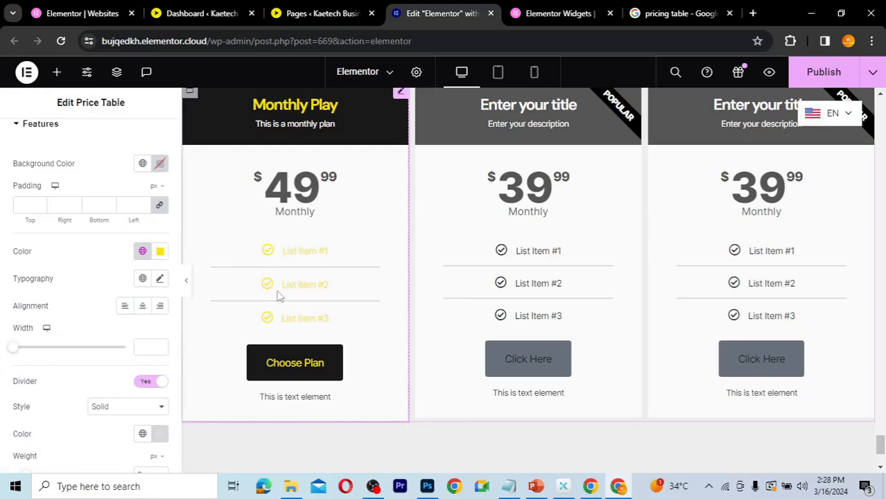
pyautogui.click(161, 253)
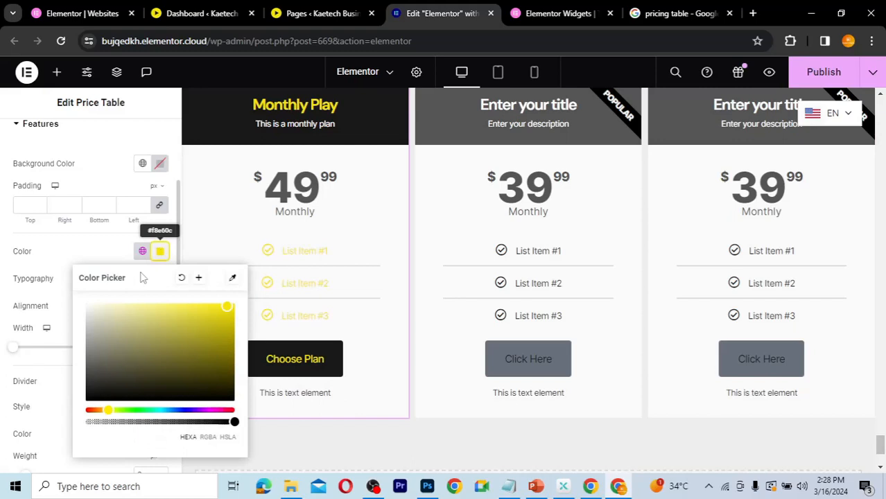
pyautogui.click(181, 278)
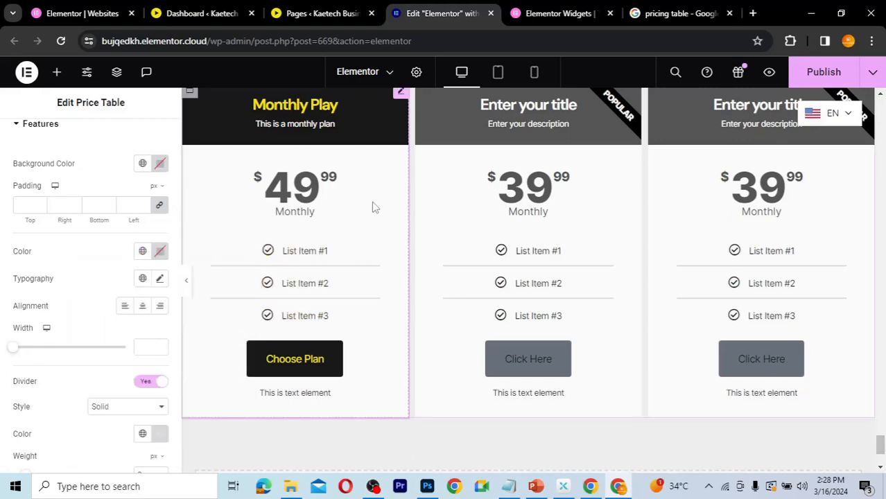
# Copy the first price table and paste its style onto the second and third price tables.
pyautogui.scroll(1, 373, 207)
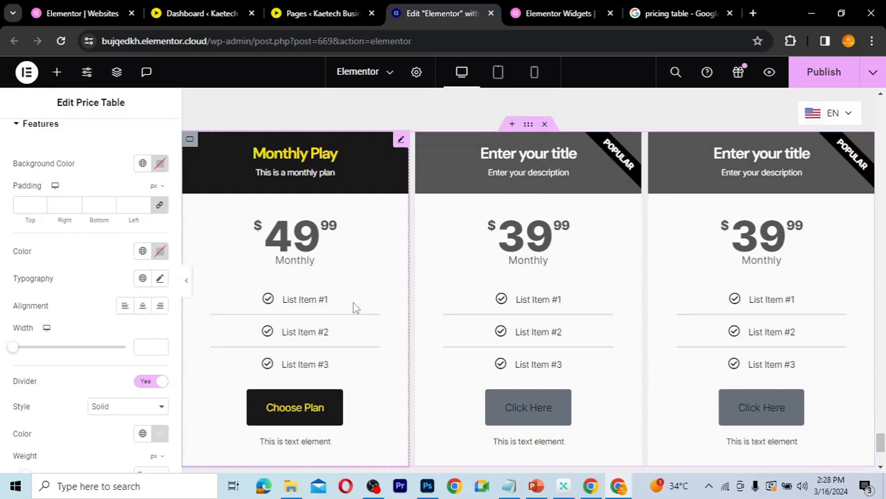
pyautogui.rightClick(400, 143)
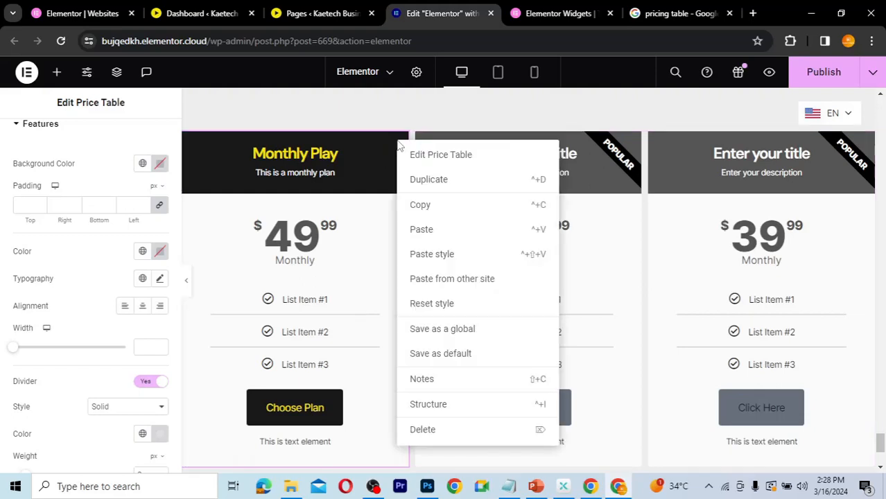
pyautogui.click(421, 206)
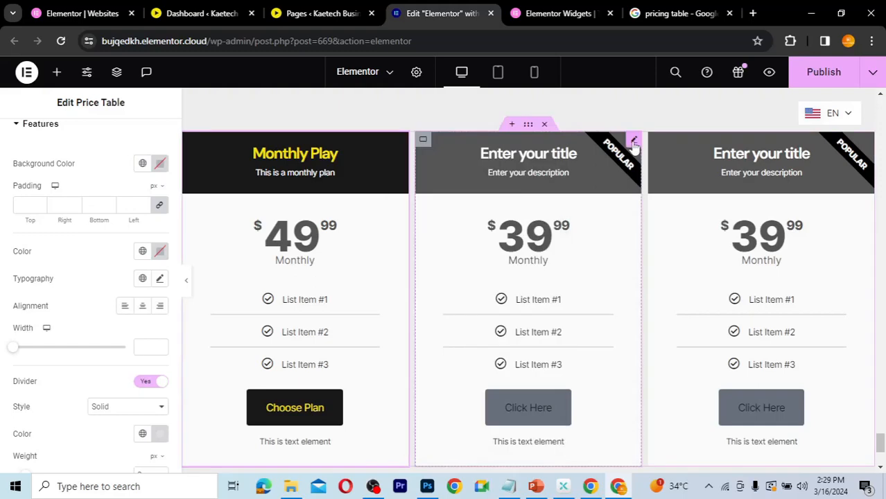
pyautogui.rightClick(633, 142)
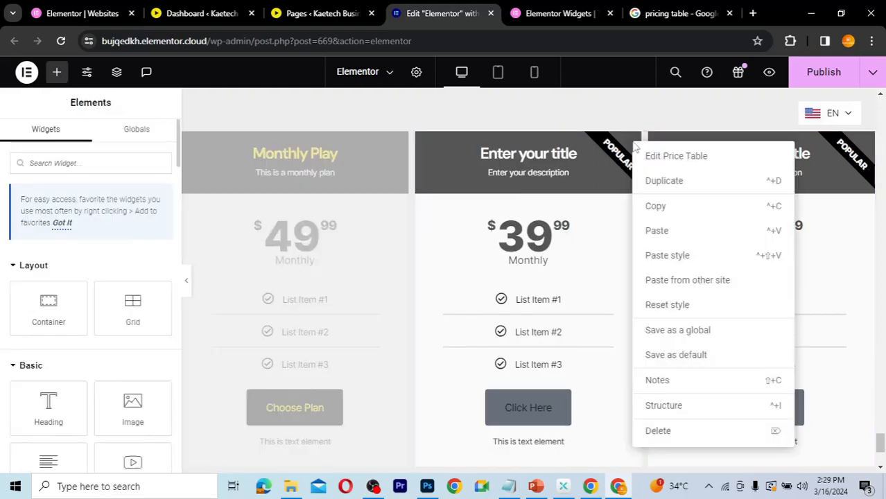
pyautogui.click(667, 256)
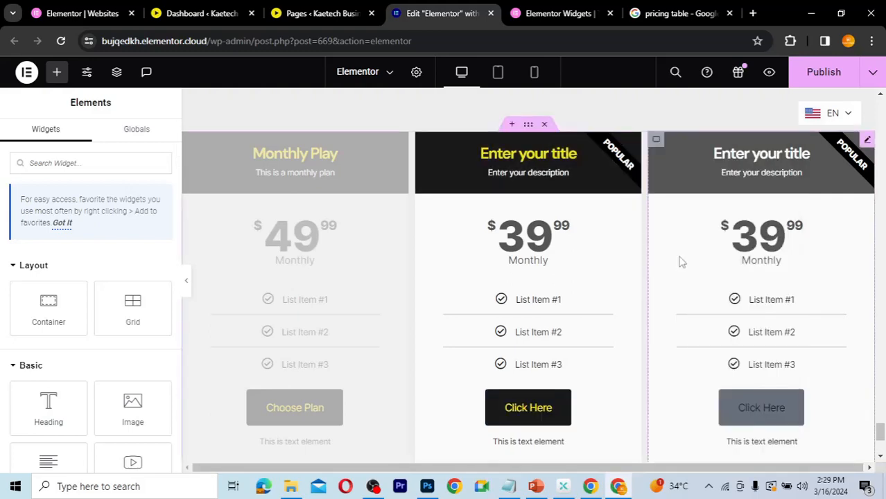
pyautogui.rightClick(868, 142)
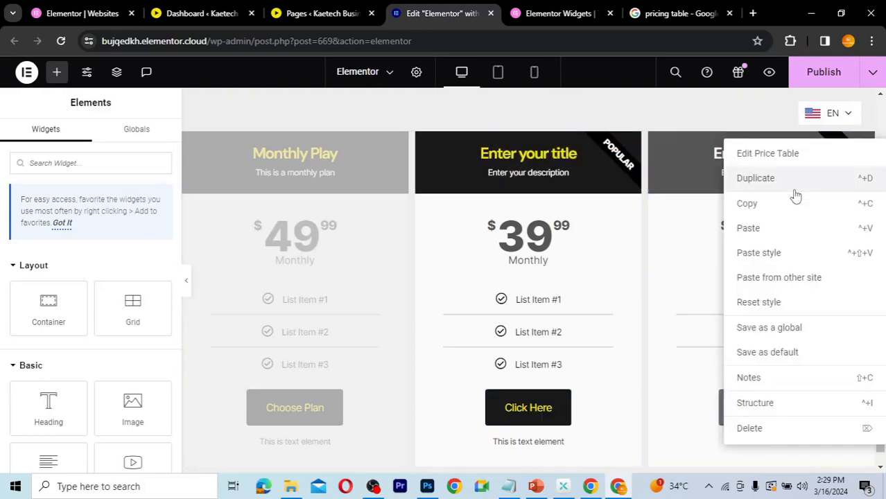
pyautogui.click(780, 258)
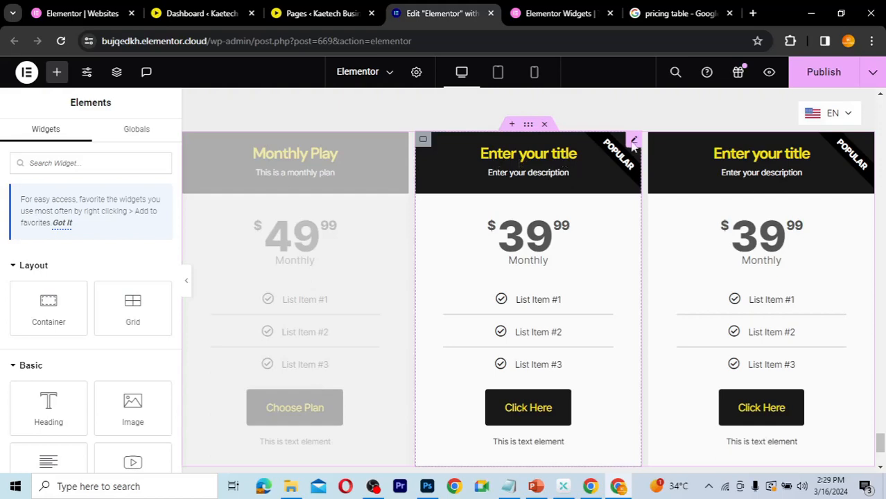
# Give the second price table's header the global Theme Accent yellow background and the global Accent title color.
pyautogui.click(634, 142)
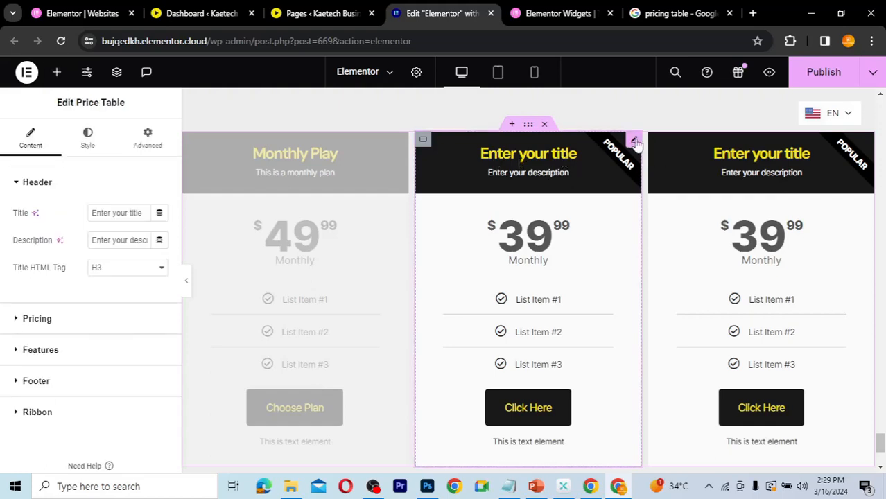
pyautogui.click(89, 145)
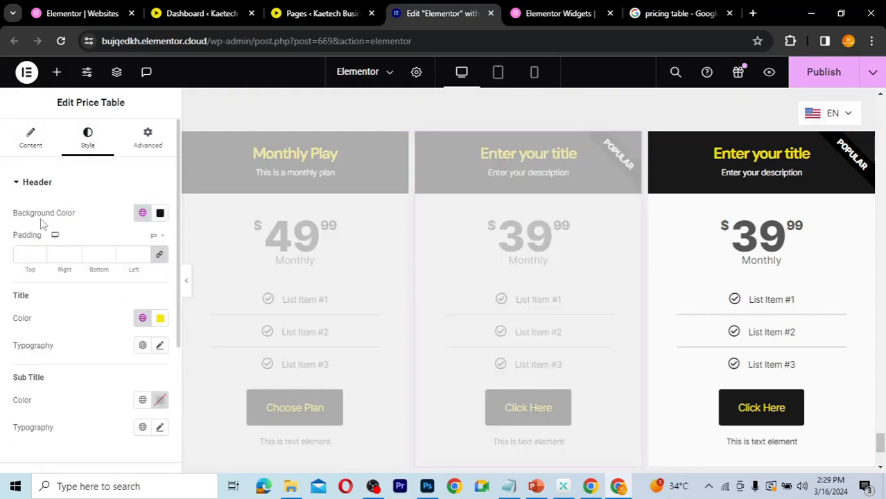
pyautogui.click(142, 214)
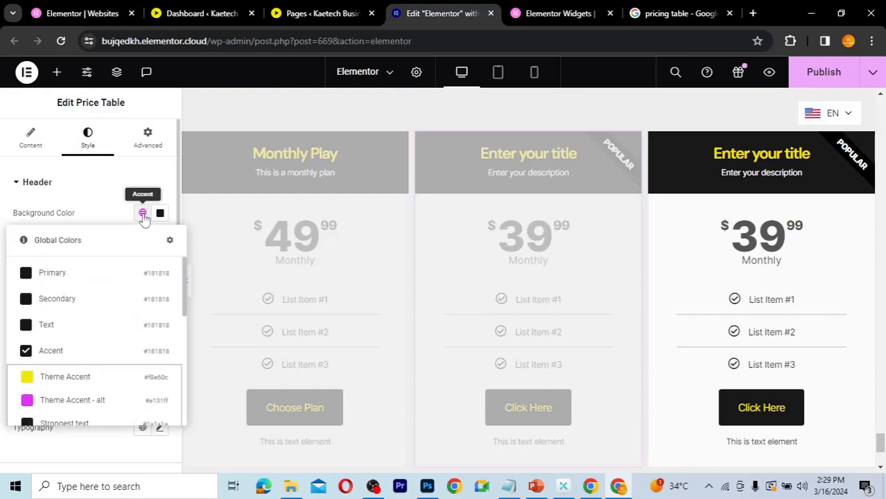
pyautogui.click(52, 376)
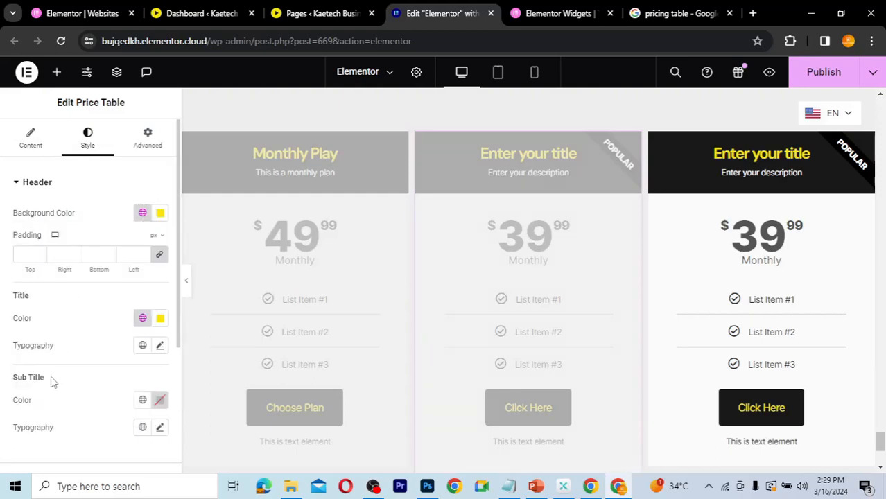
pyautogui.click(141, 320)
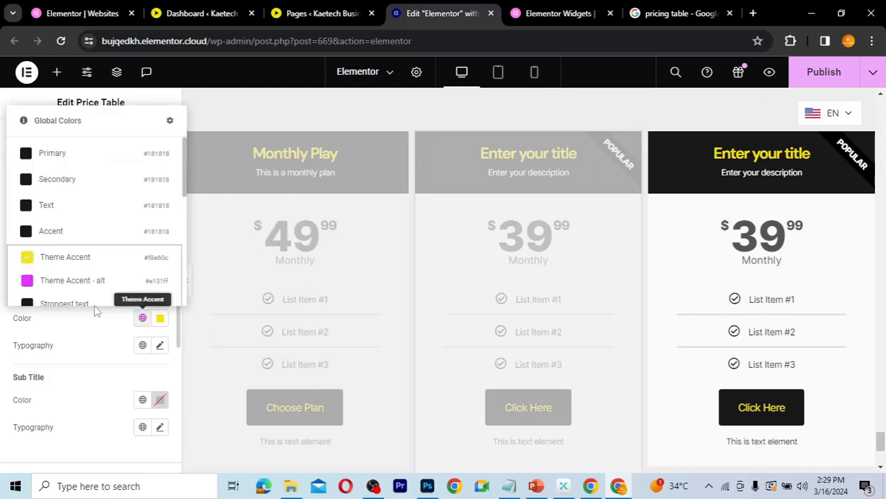
pyautogui.click(50, 231)
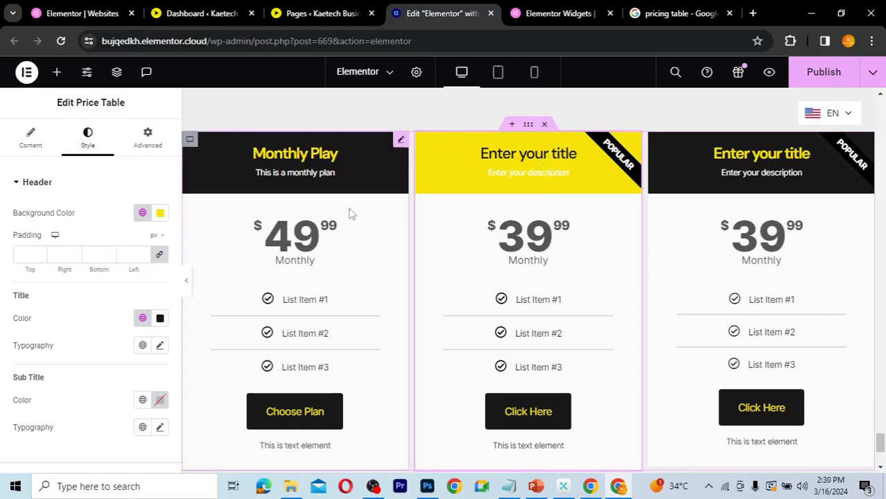
# Change the second price table's header title to "Semi Annual".
pyautogui.click(30, 139)
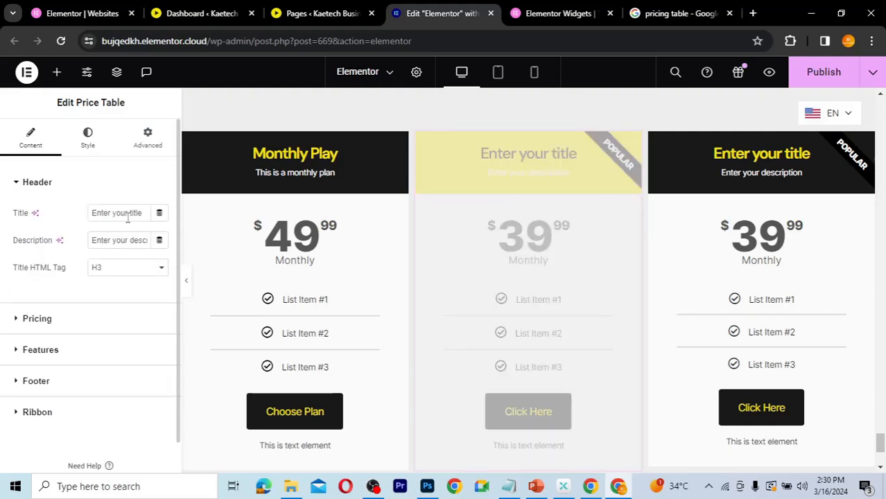
pyautogui.click(128, 214)
pyautogui.write('Semi ')
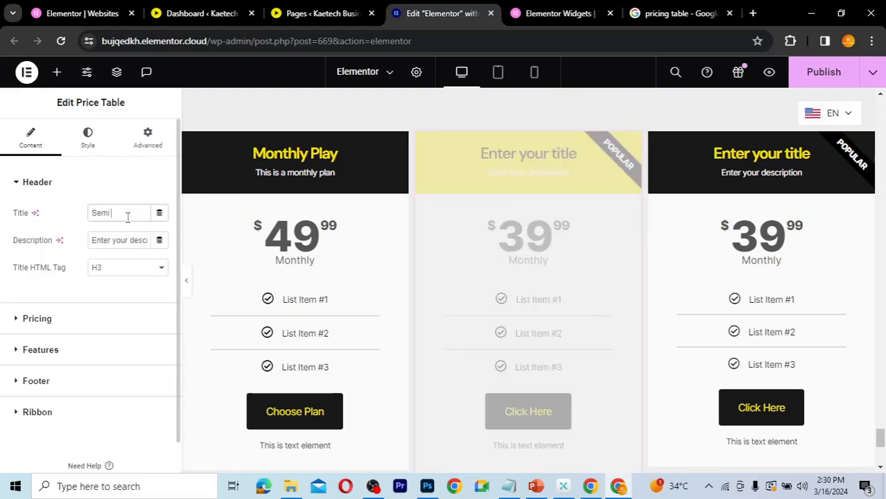
pyautogui.write('Annual')
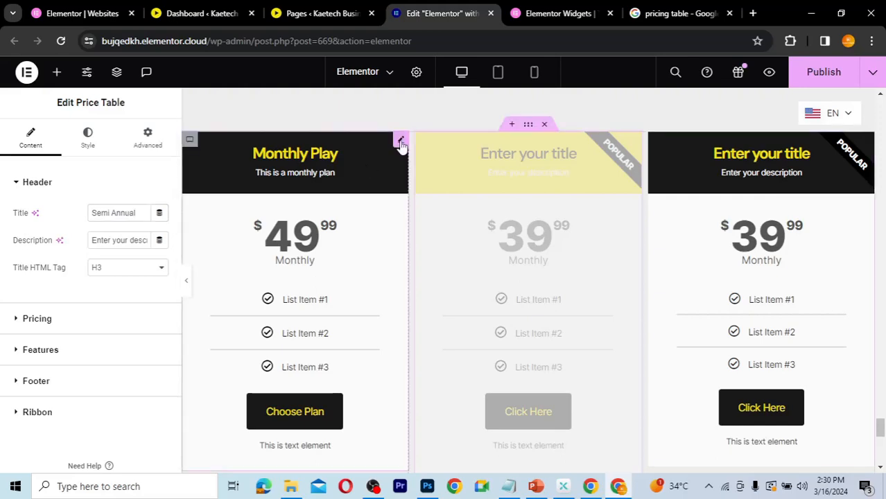
# Correct the first price table's header title to "Monthly Plan".
pyautogui.click(400, 142)
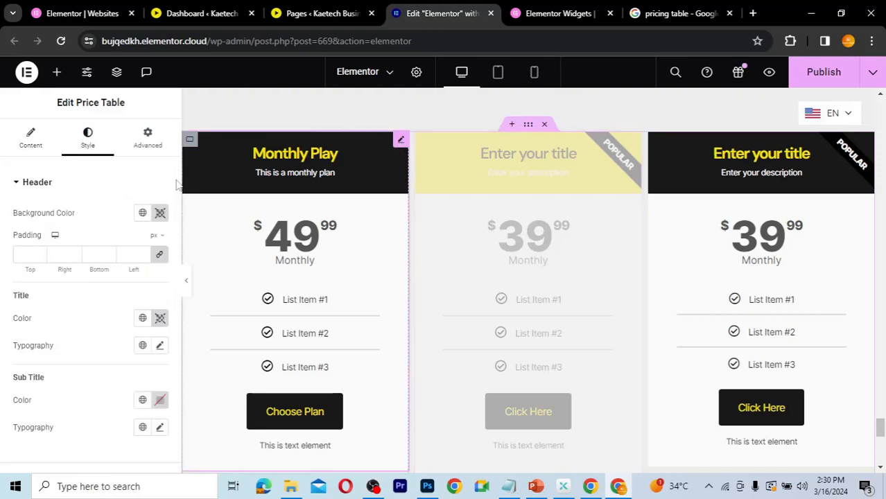
pyautogui.click(140, 215)
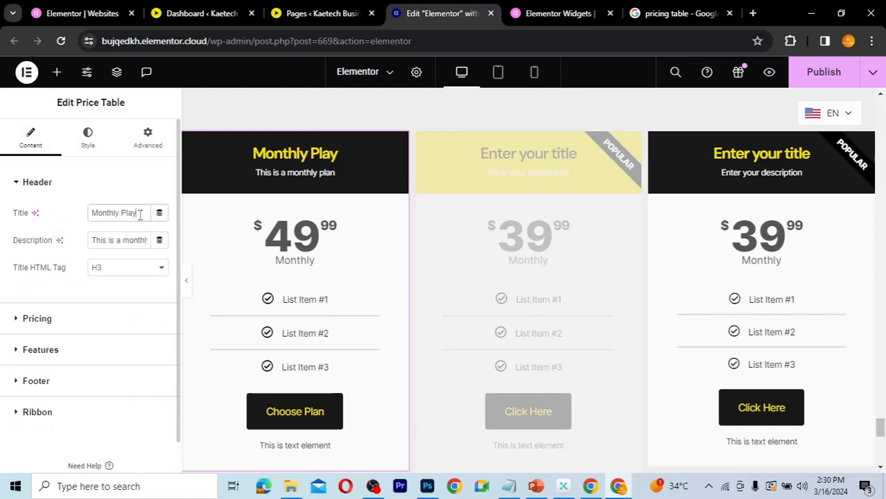
pyautogui.press('BackSpace')
pyautogui.write('n')
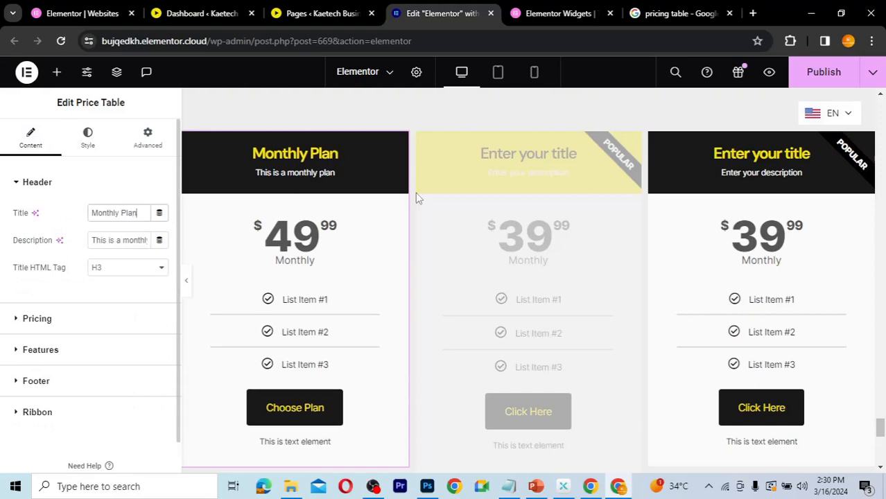
# Change the second price table's header description to "This is semi annual plan".
pyautogui.click(635, 143)
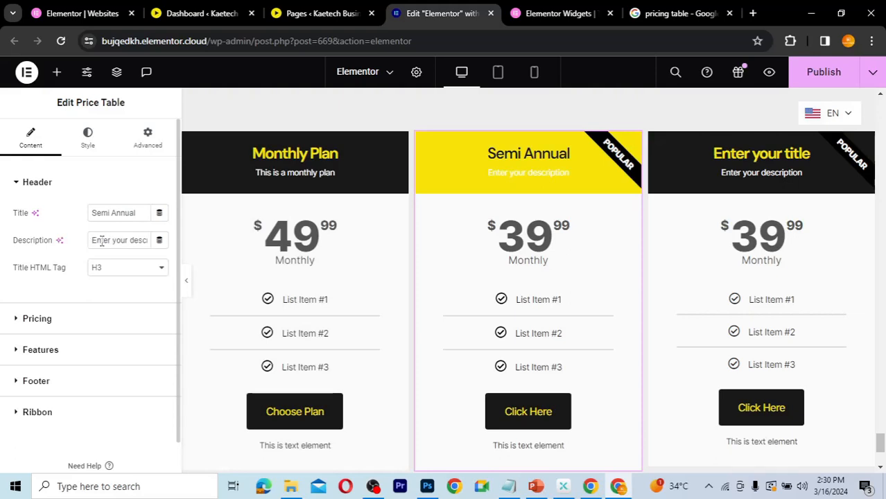
pyautogui.tripleClick(102, 241)
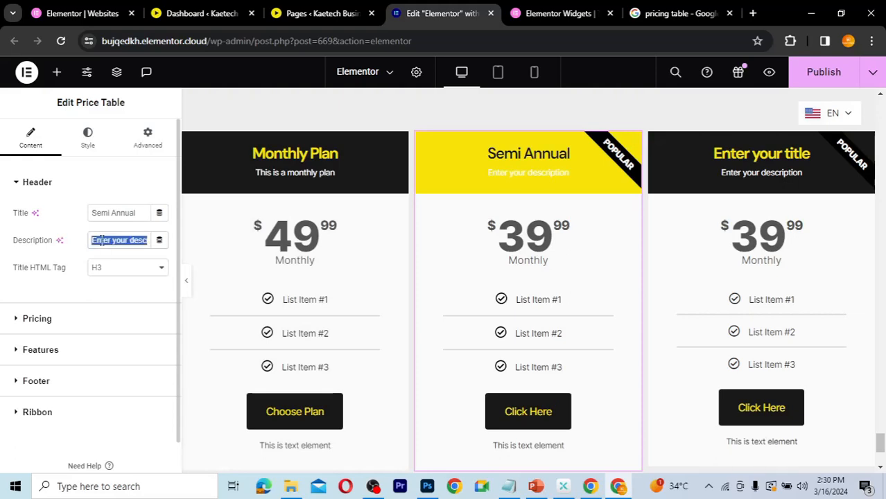
pyautogui.write('This is ')
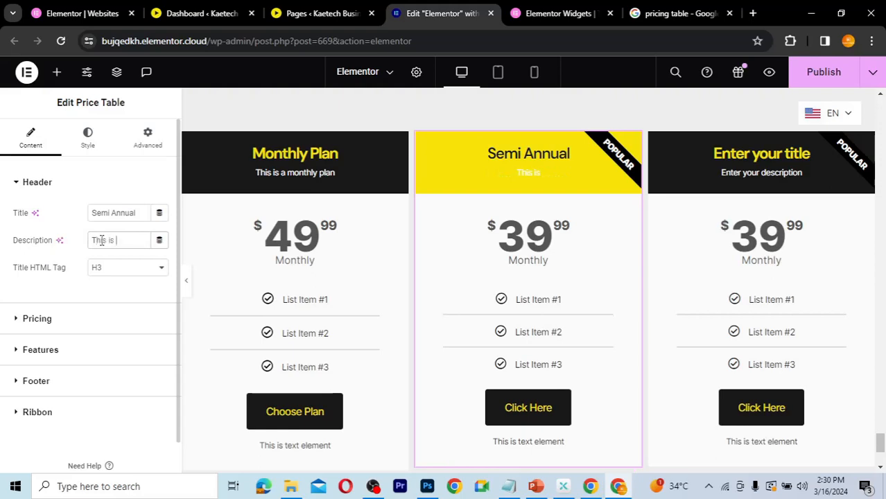
pyautogui.write('semi ab')
pyautogui.press('BackSpace')
pyautogui.write('nnual')
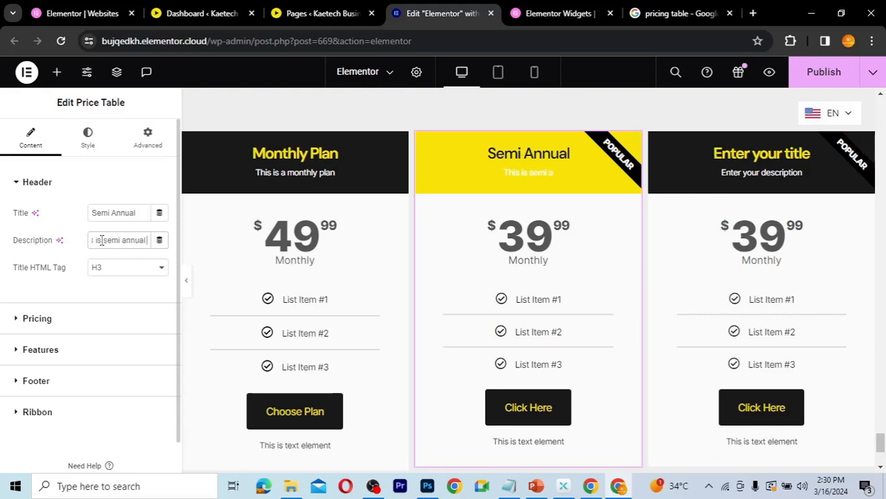
pyautogui.write(' plan')
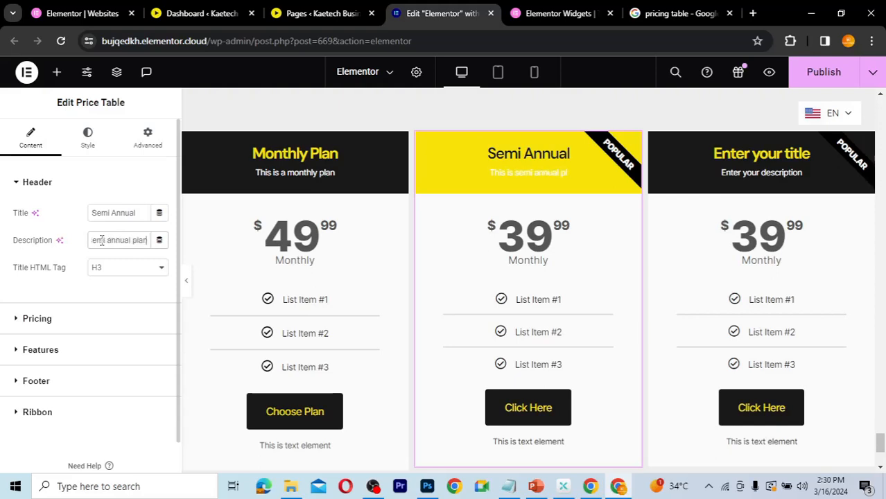
# Give the second price table's header subtitle the global Text color.
pyautogui.click(87, 140)
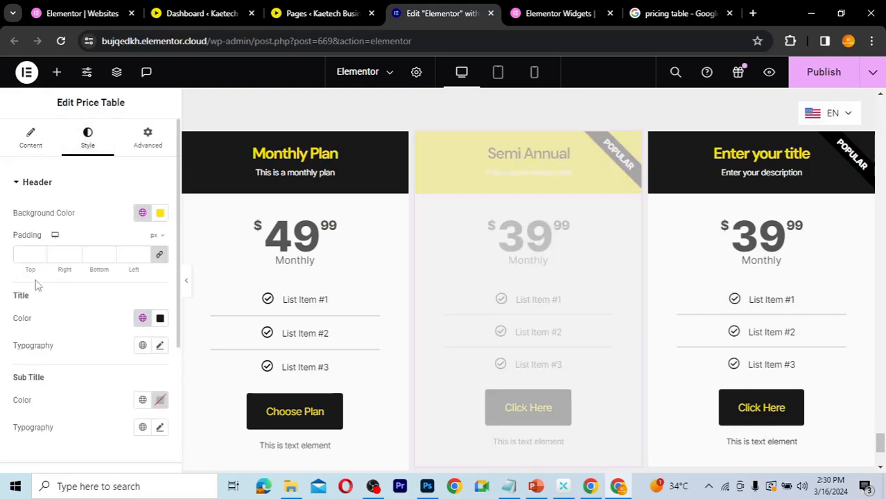
pyautogui.scroll(-2, 37, 285)
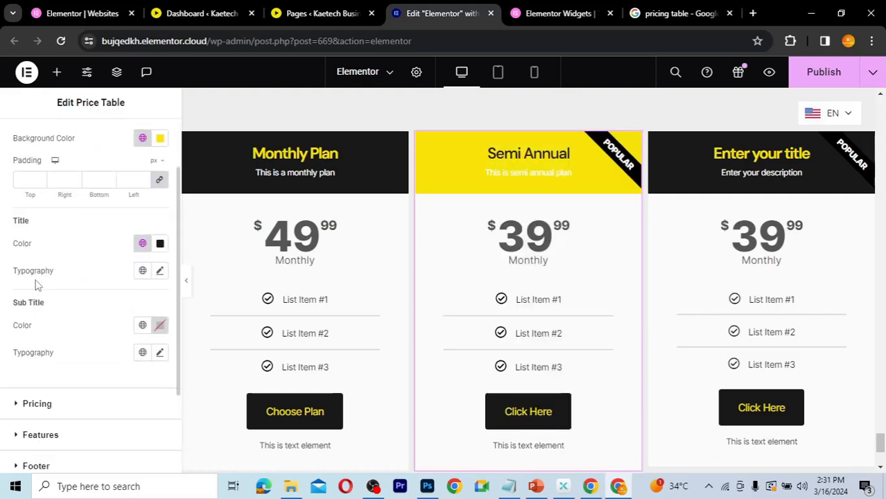
pyautogui.click(143, 325)
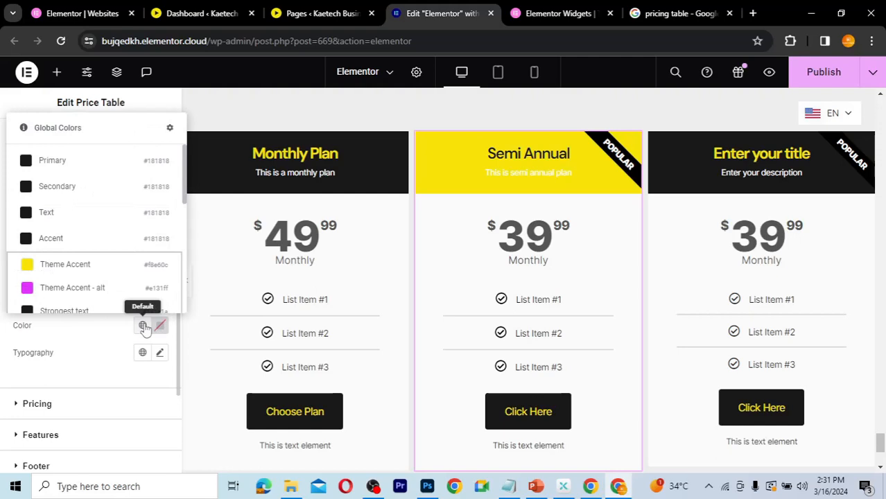
pyautogui.click(70, 219)
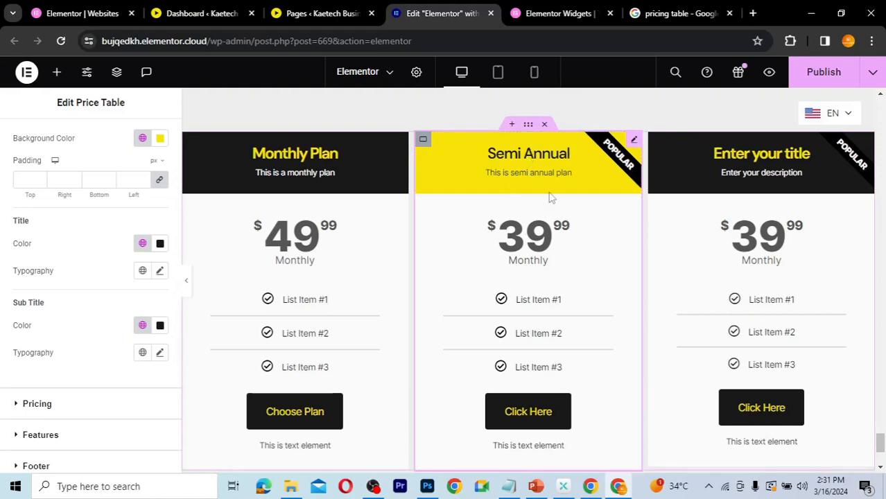
# Set only the top margin of the middle price table's container to -20 px and preview the layout.
pyautogui.click(423, 141)
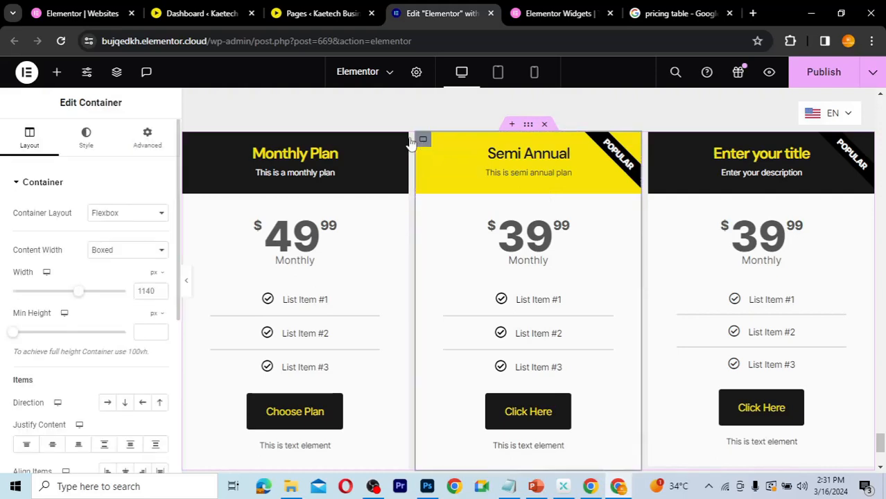
pyautogui.click(148, 145)
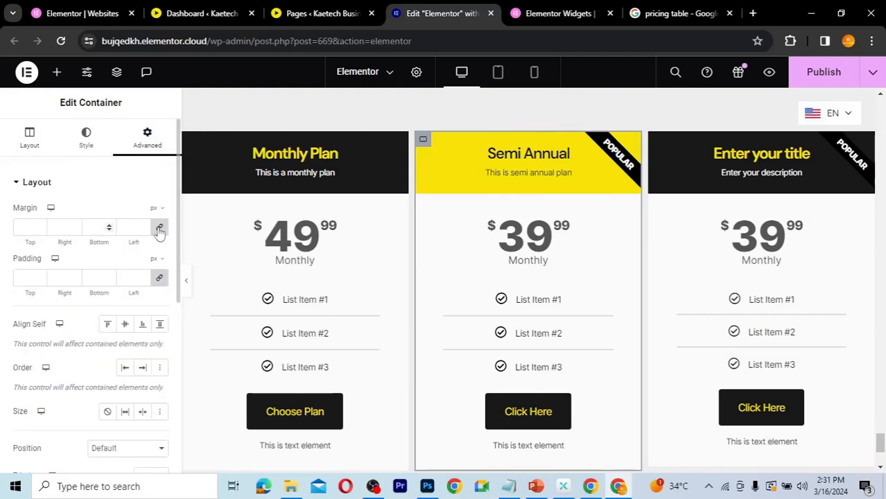
pyautogui.click(17, 227)
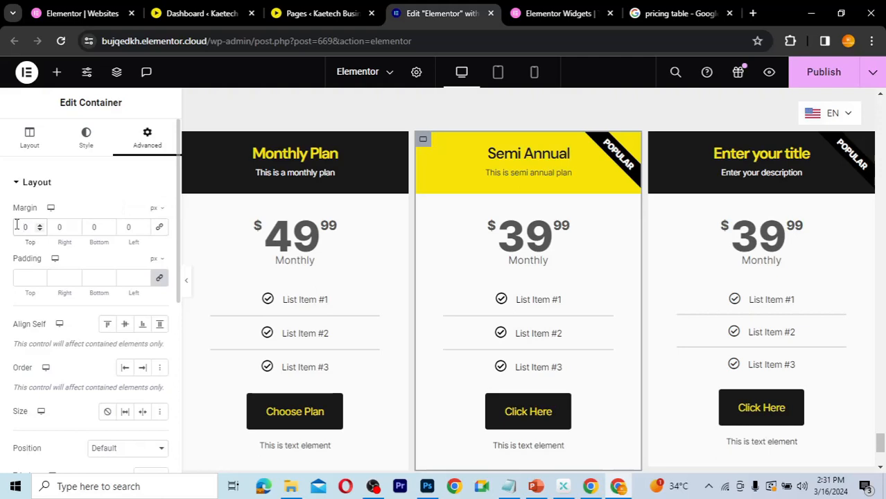
pyautogui.write('2')
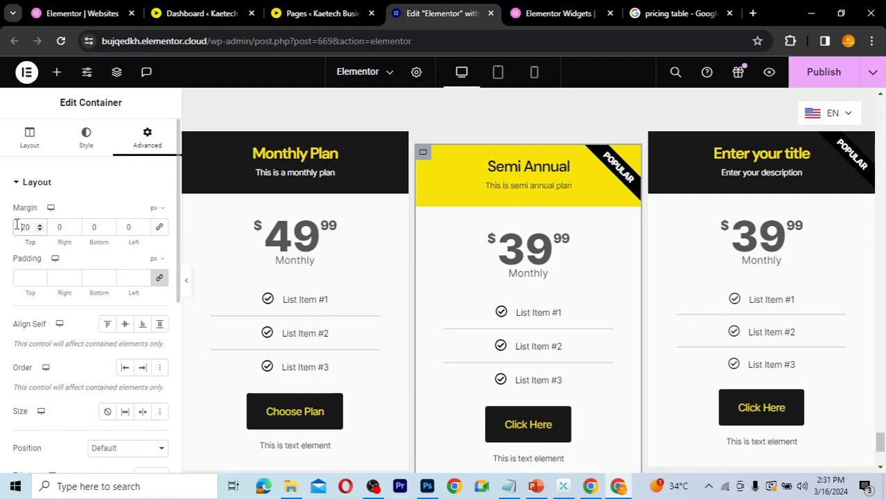
pyautogui.write('-')
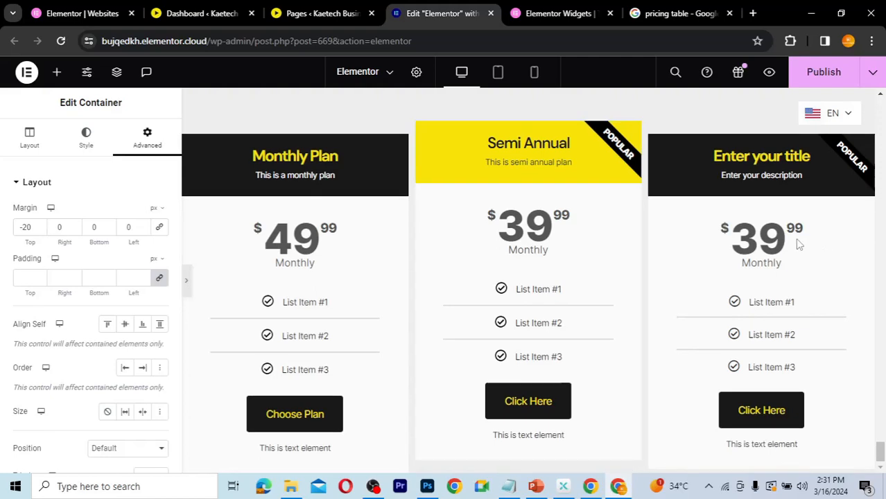
pyautogui.hotkey('ctrl', 'p')
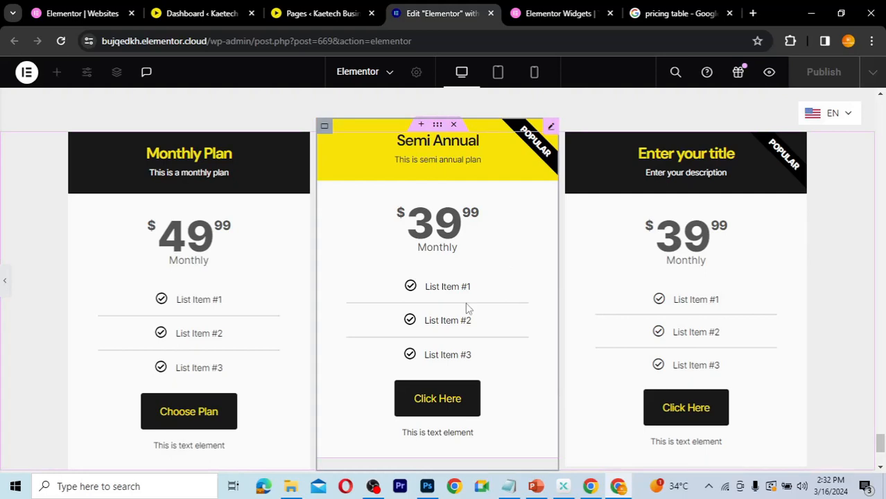
pyautogui.click(550, 210)
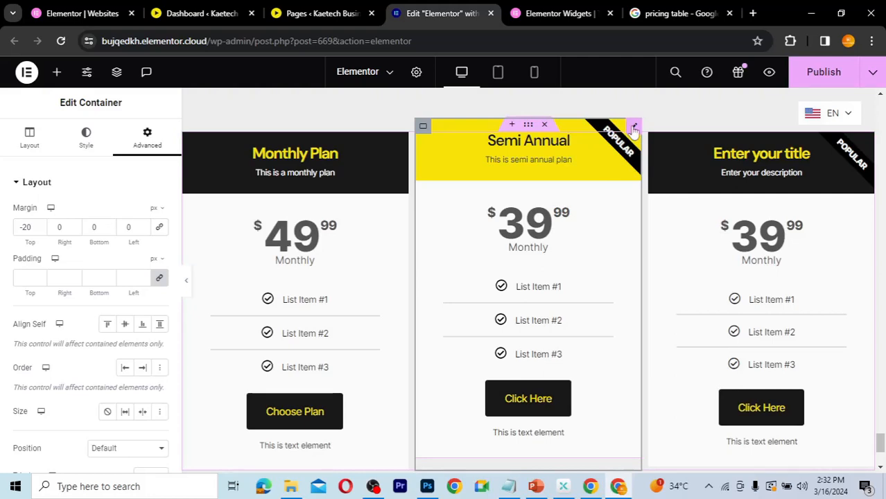
# Set the second price table's price to 129.99 and its period to "Every six Months".
pyautogui.click(308, 235)
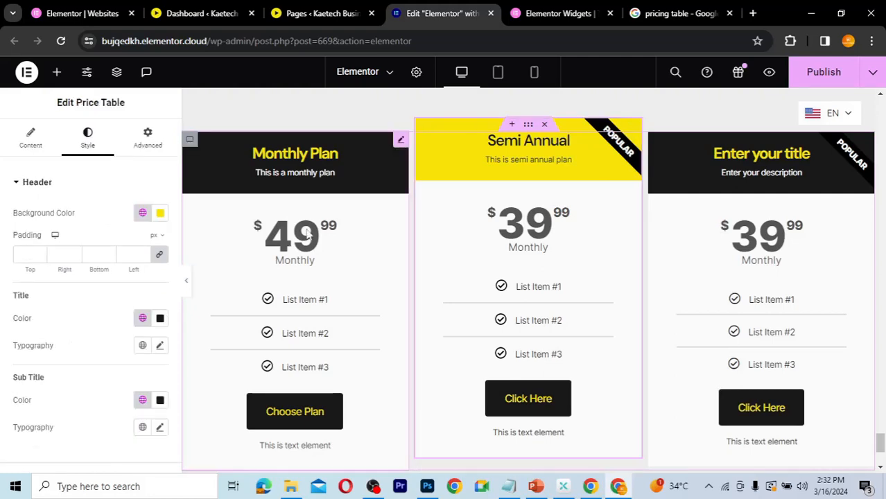
pyautogui.click(38, 142)
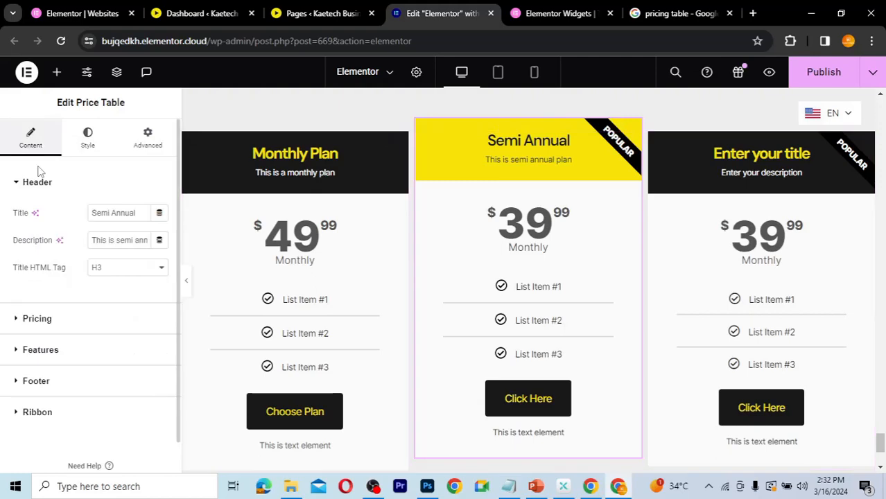
pyautogui.click(77, 331)
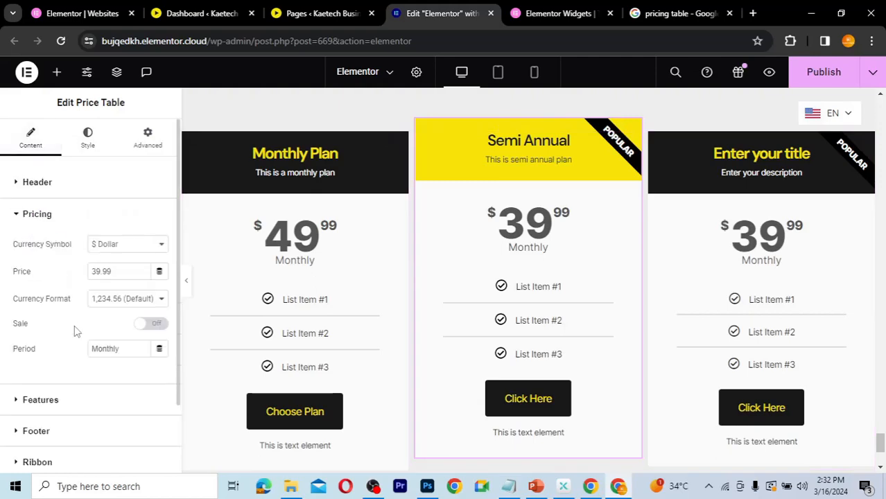
pyautogui.click(112, 272)
pyautogui.hotkey('ctrl', 'a')
pyautogui.write('1299')
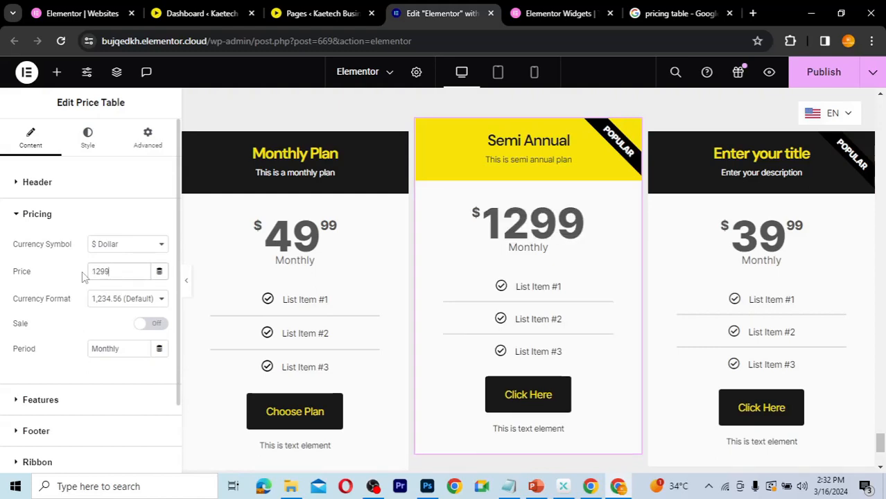
pyautogui.write('9')
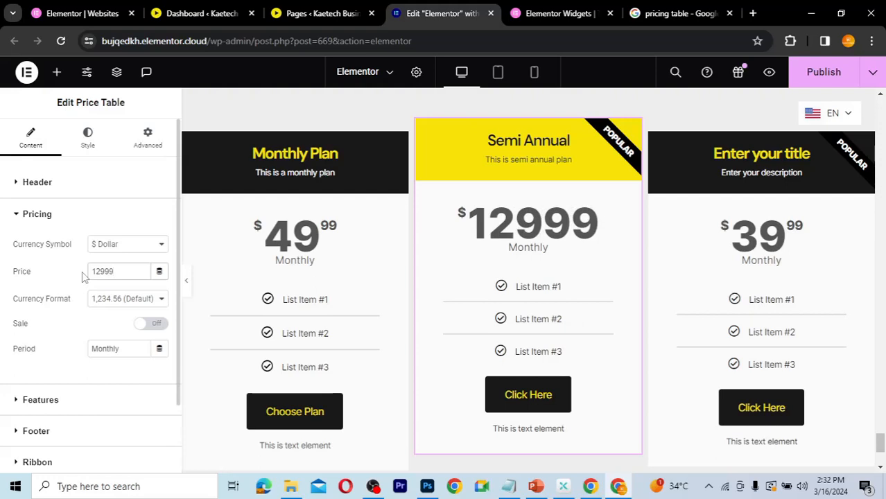
pyautogui.press('Left')
pyautogui.write('.')
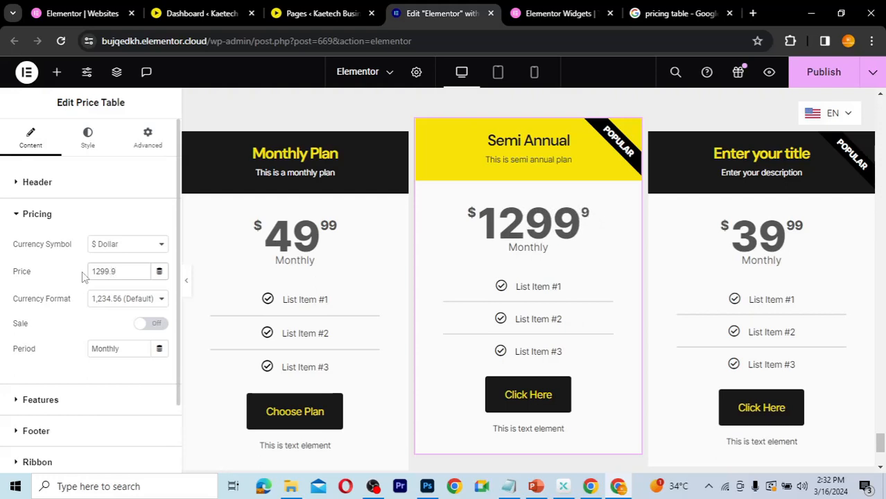
pyautogui.press('BackSpace')
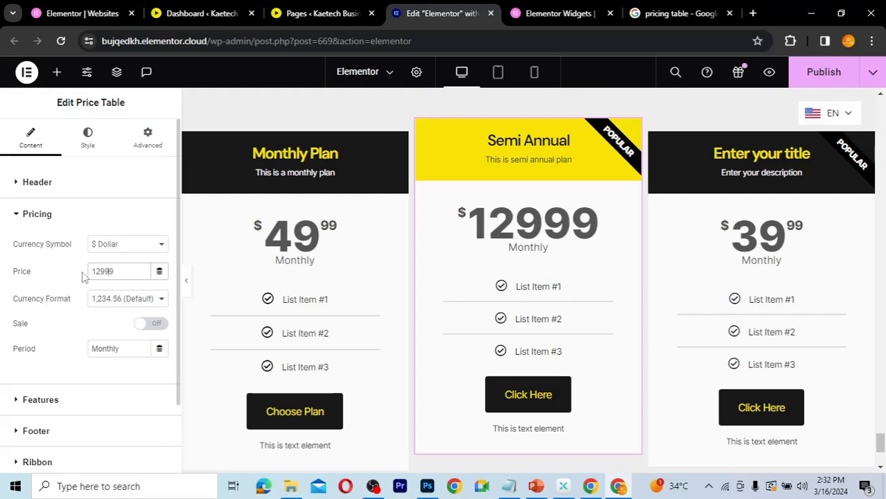
pyautogui.press('Left')
pyautogui.write('.')
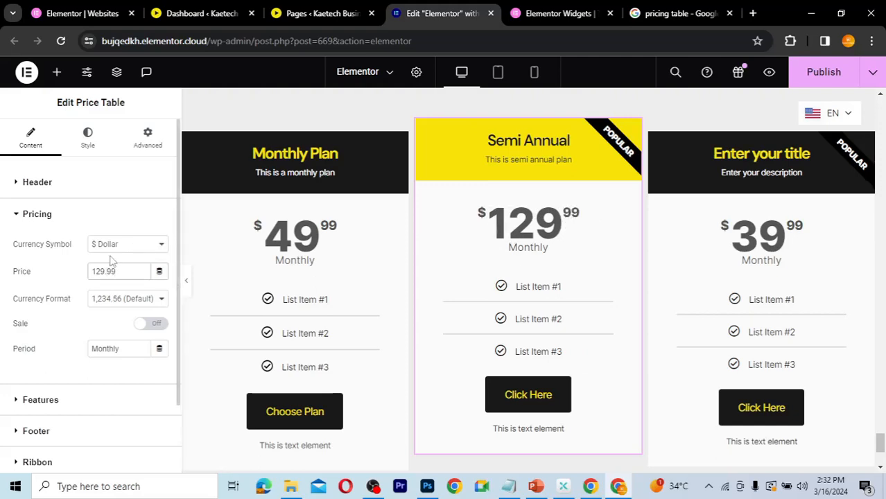
pyautogui.moveTo(124, 351); pyautogui.dragTo(79, 353)
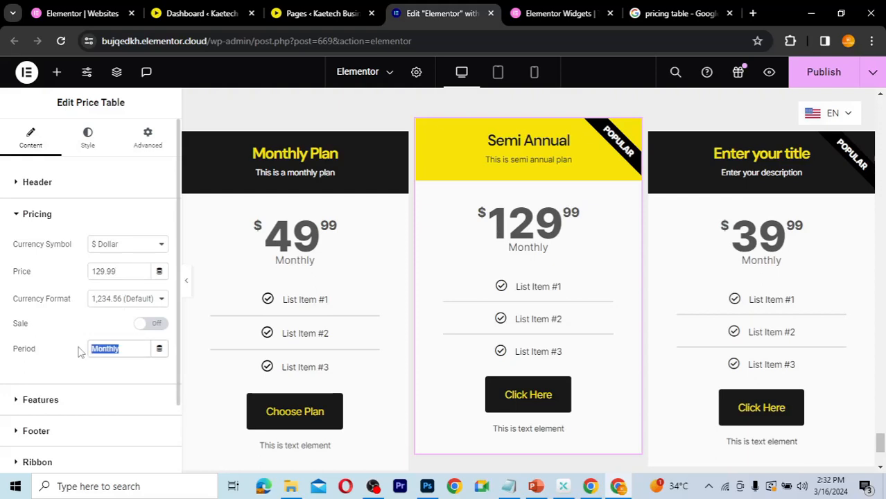
pyautogui.write('Every six Months')
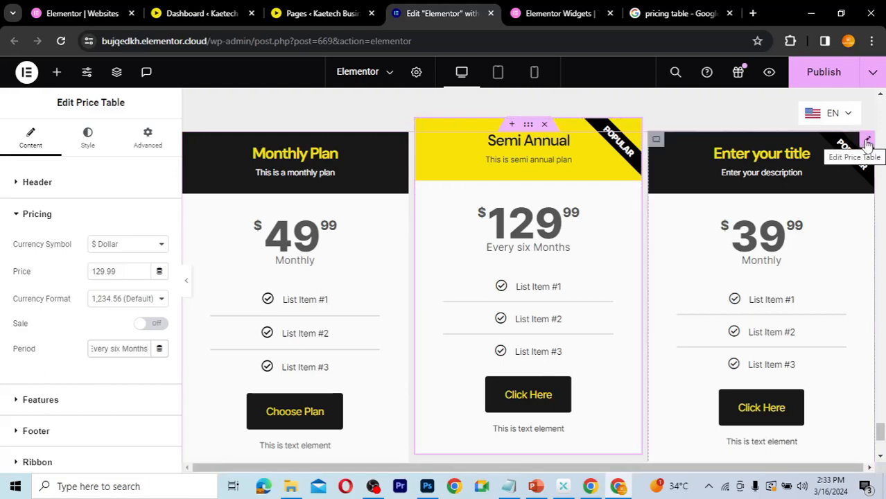
# Change the third price table's header title to "Annul plan" and its description to "This is a yealy plan".
pyautogui.click(867, 143)
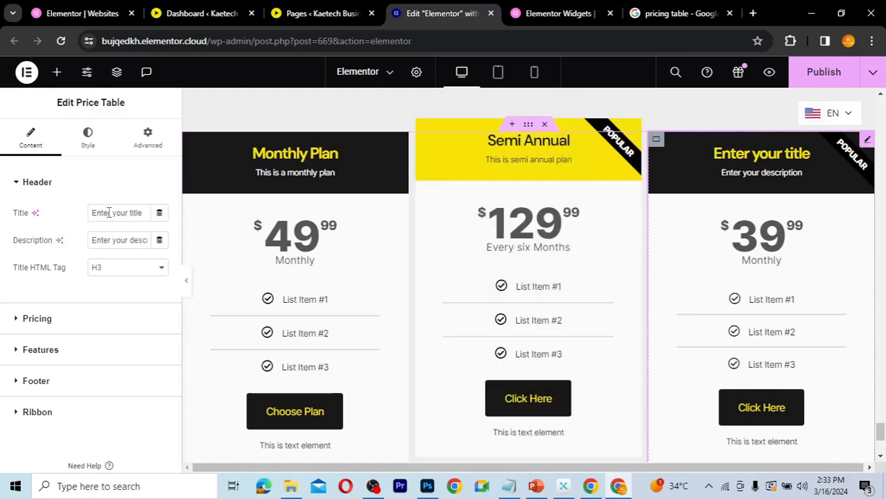
pyautogui.write('Annul plan')
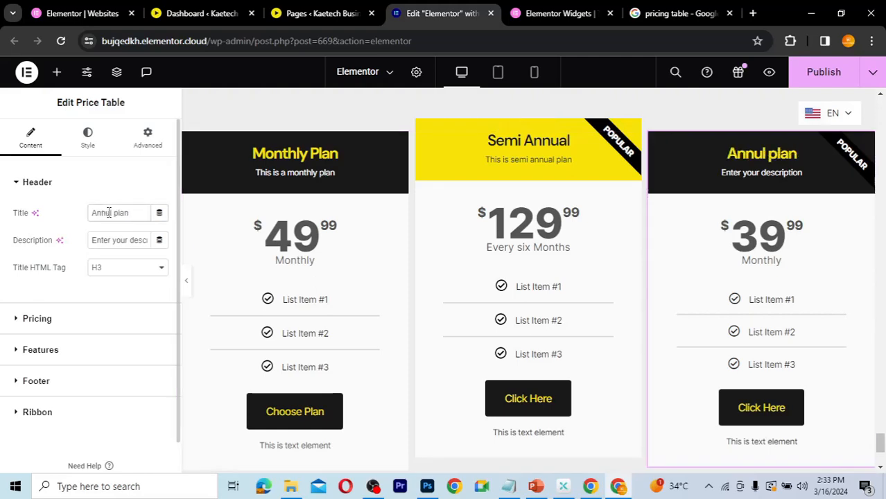
pyautogui.click(122, 240)
pyautogui.write('A')
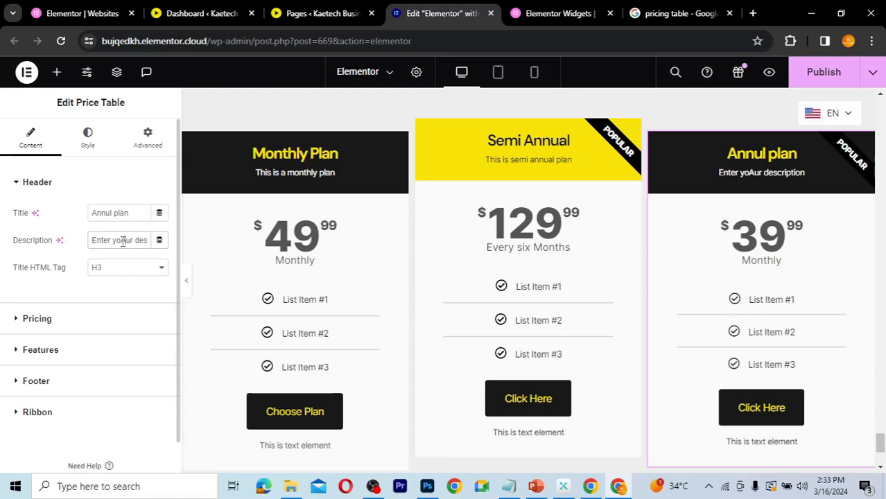
pyautogui.hotkey('ctrl', 'a')
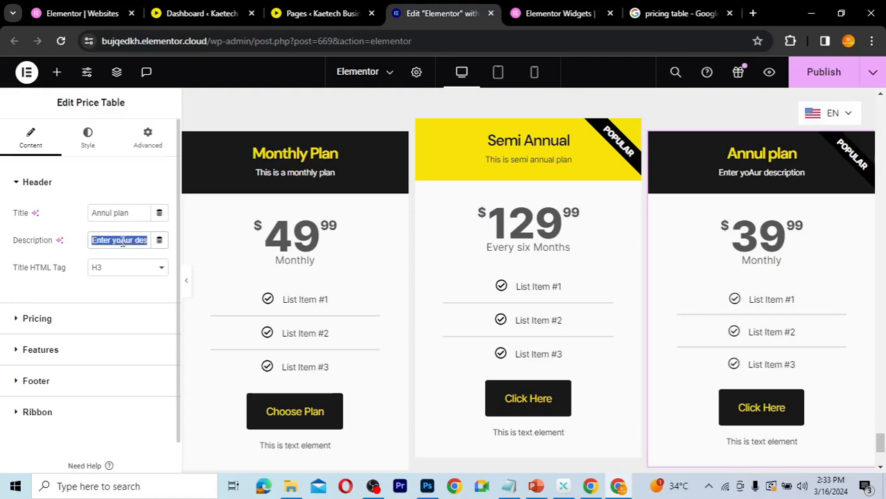
pyautogui.write('This is')
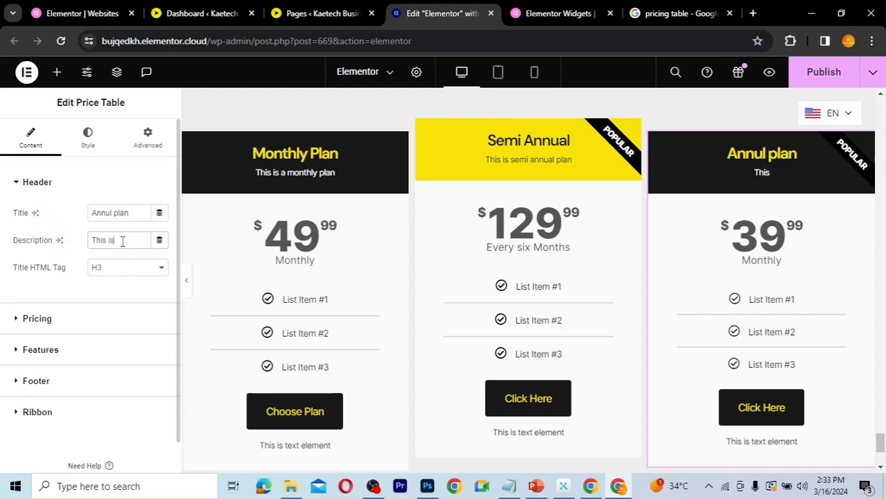
pyautogui.write(' a realy pl')
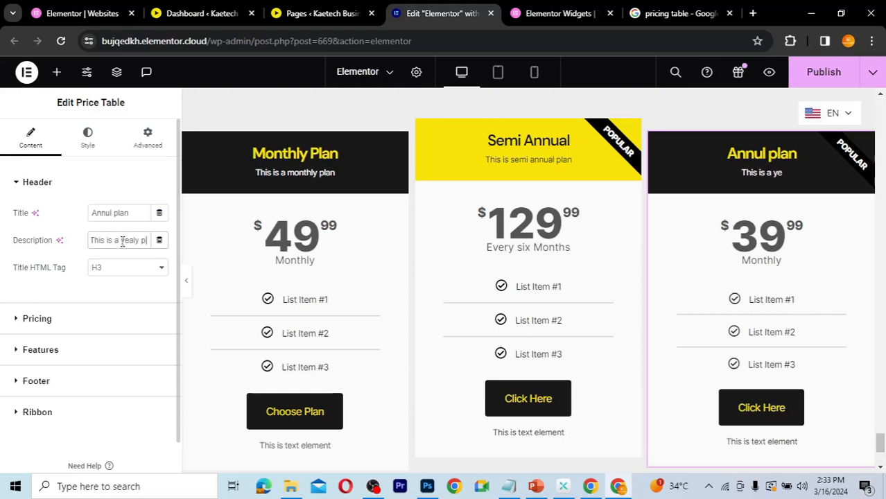
pyautogui.write('an')
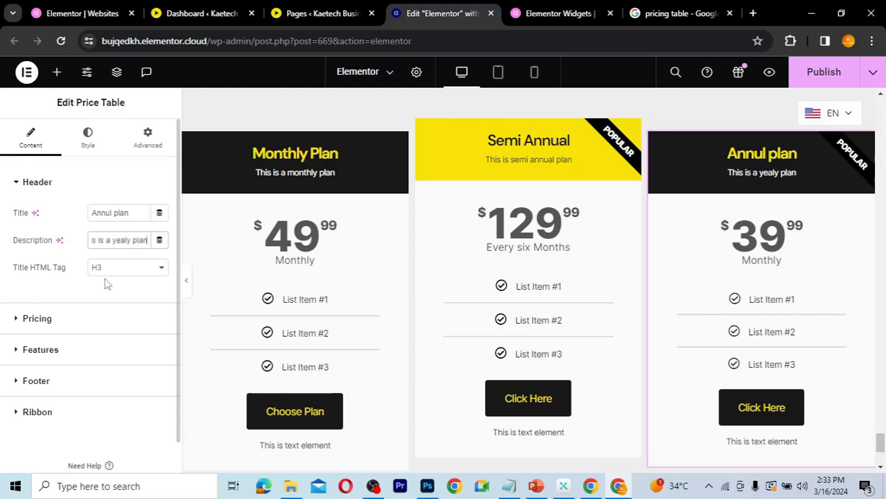
# Set the third price table's price to 29.99.
pyautogui.click(69, 322)
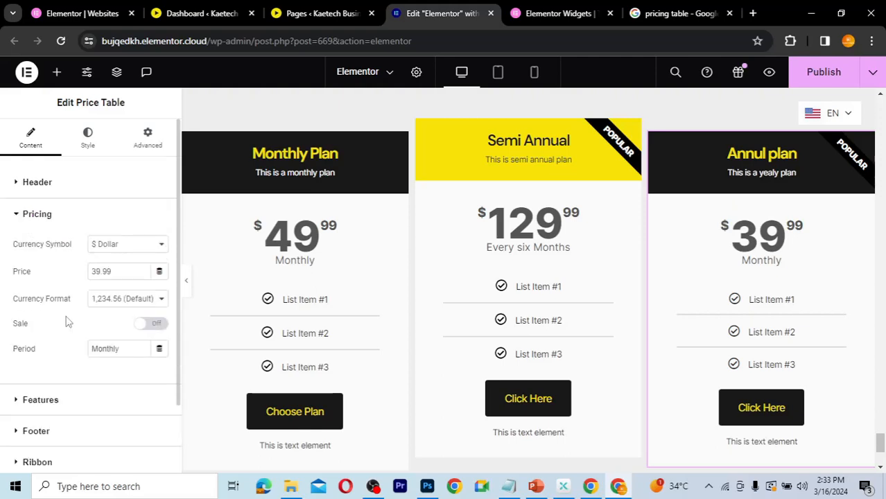
pyautogui.moveTo(102, 272); pyautogui.dragTo(87, 275)
pyautogui.write('29')
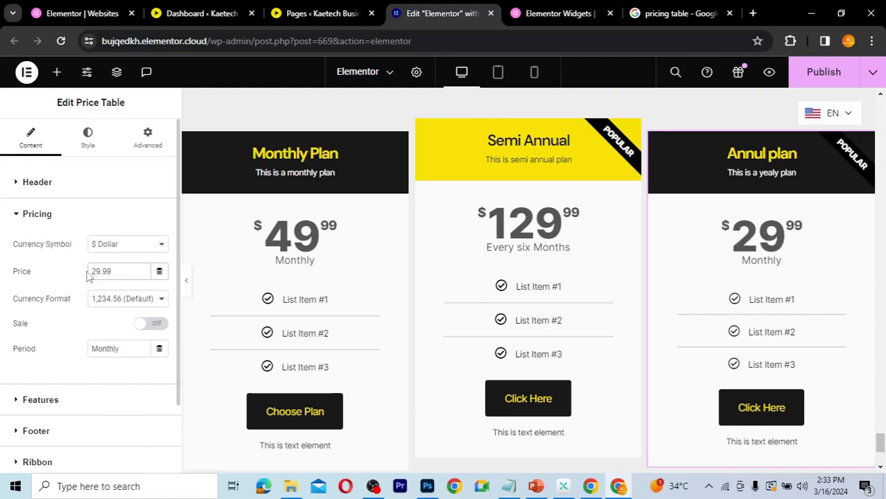
# Set the third price table's price to 199.99 with the period "Yearly", and hide its ribbon.
pyautogui.press('BackSpace')
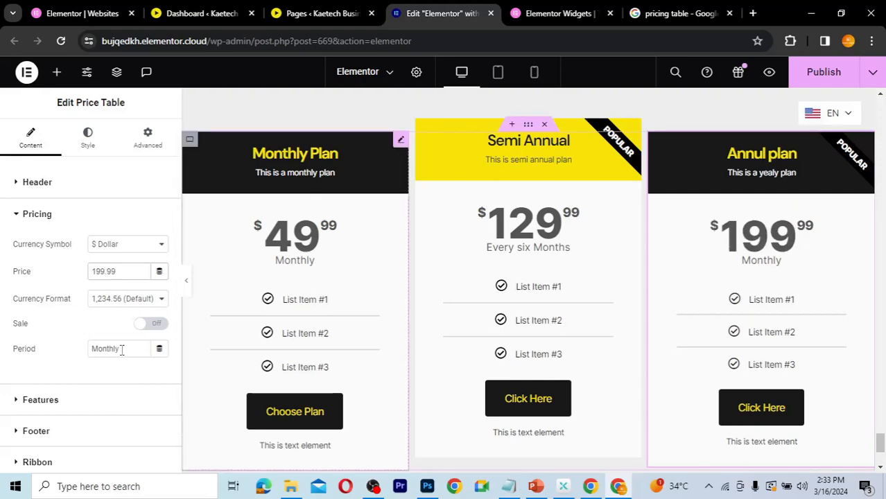
pyautogui.moveTo(122, 350); pyautogui.dragTo(67, 352)
pyautogui.write('Y')
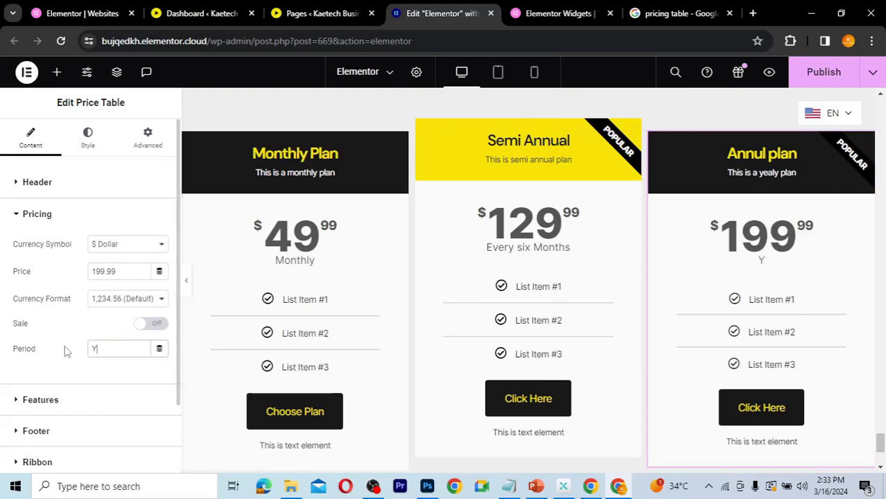
pyautogui.write('early')
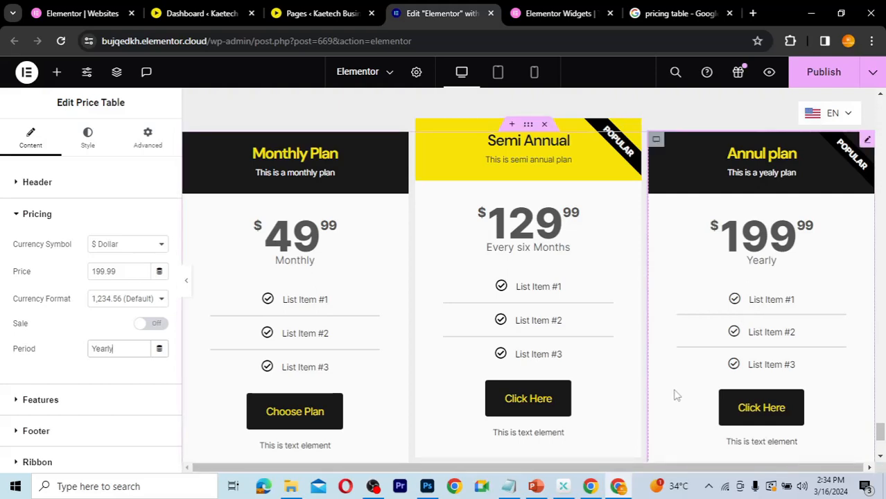
pyautogui.click(60, 465)
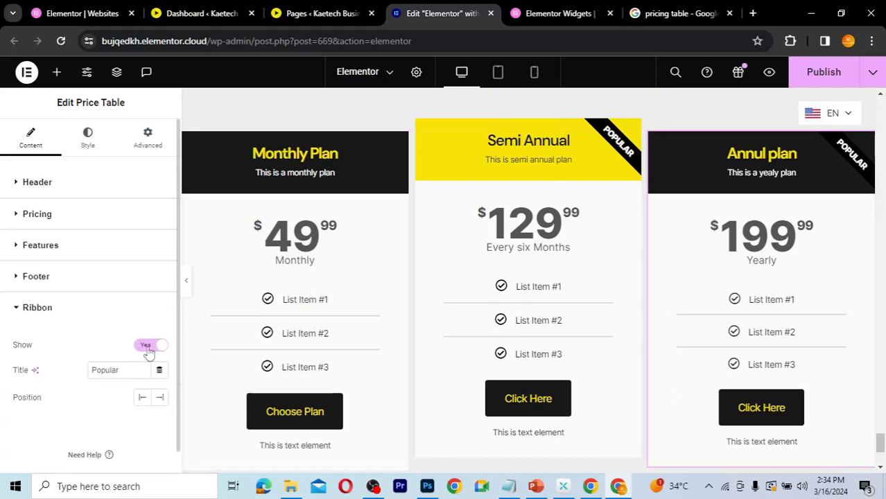
pyautogui.click(147, 347)
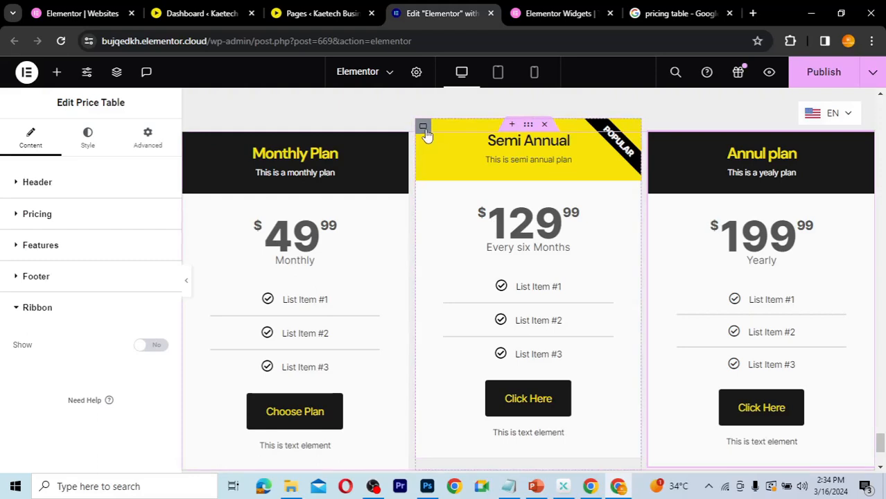
# Add a box shadow with the default settings to the middle price table's container.
pyautogui.click(466, 198)
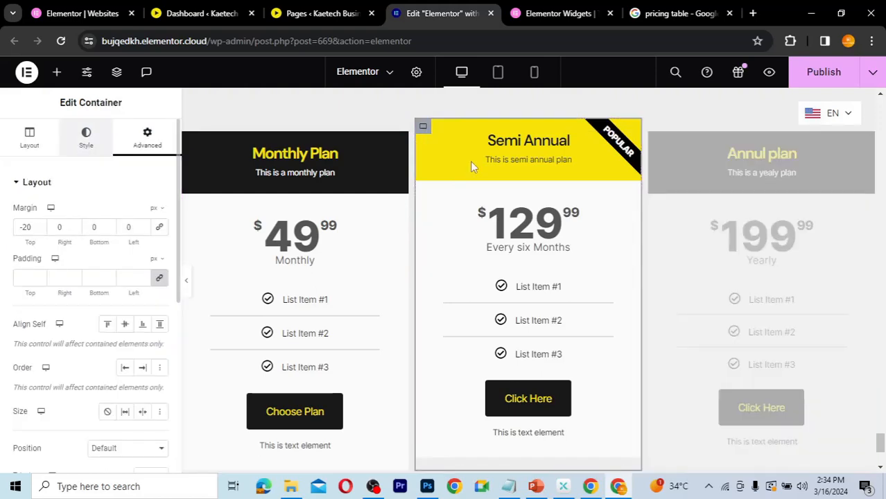
pyautogui.click(424, 131)
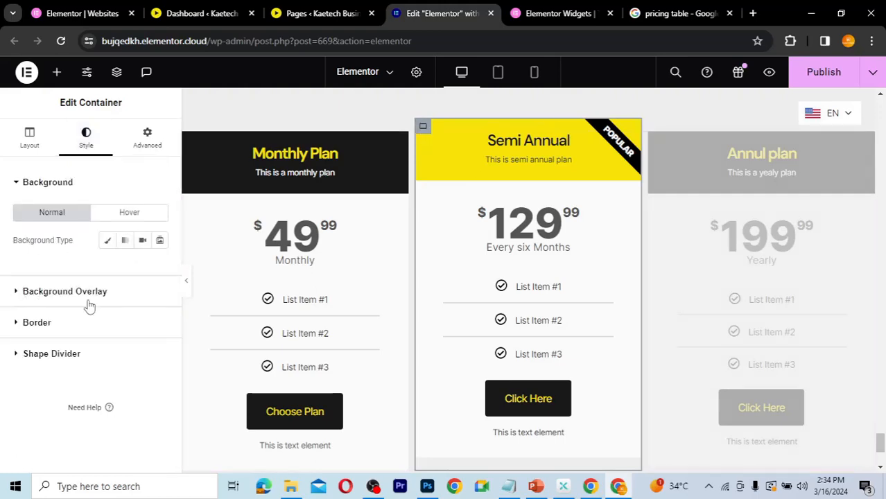
pyautogui.click(81, 323)
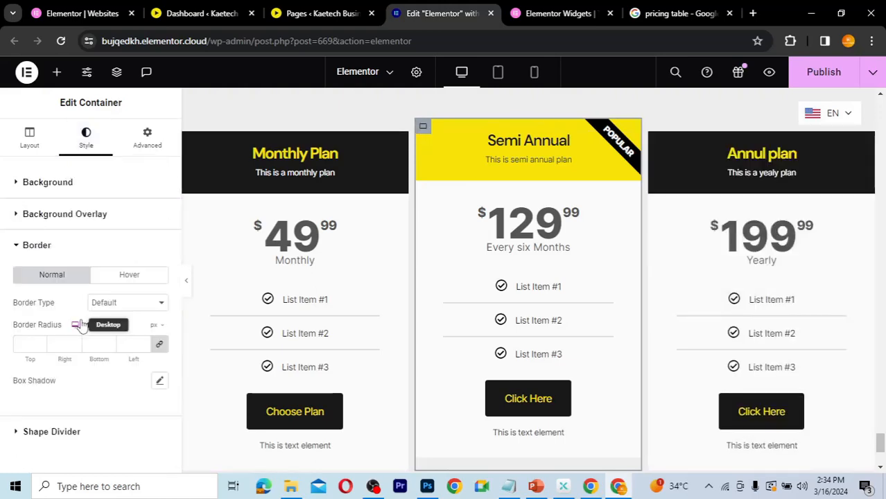
pyautogui.click(160, 382)
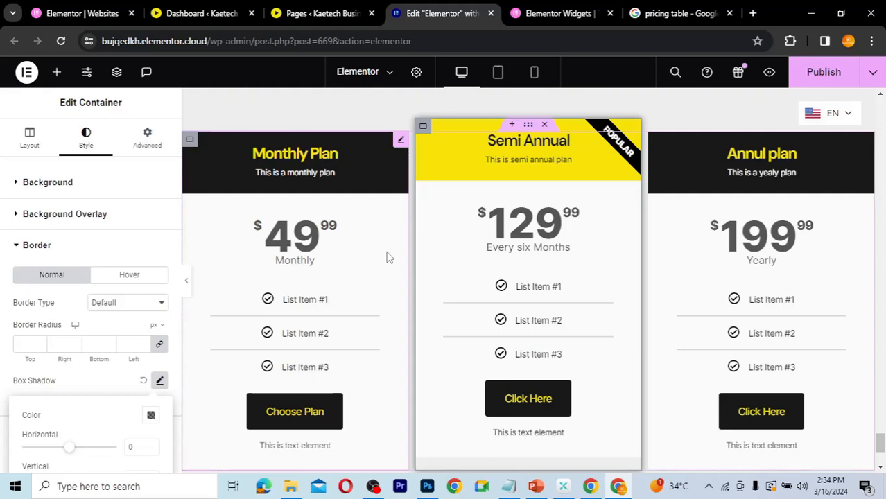
# Set the top margin of the middle price table's container to -30 px.
pyautogui.click(147, 142)
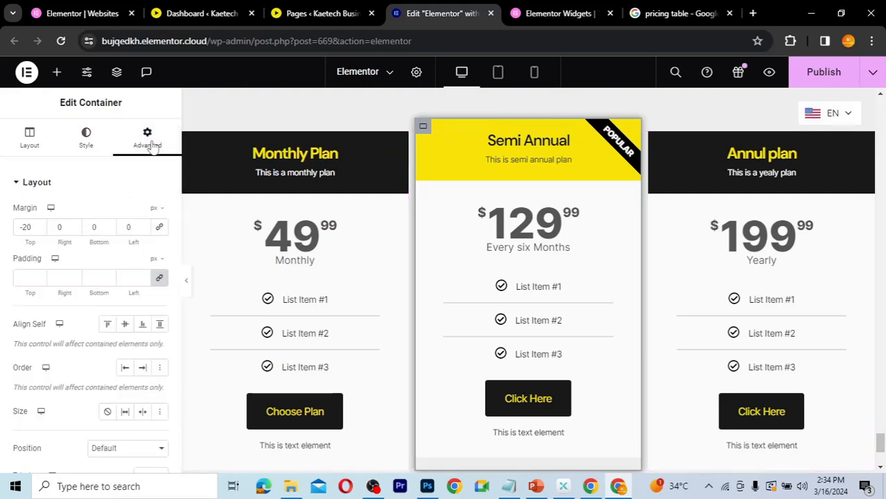
pyautogui.doubleClick(28, 227)
pyautogui.press('BackSpace')
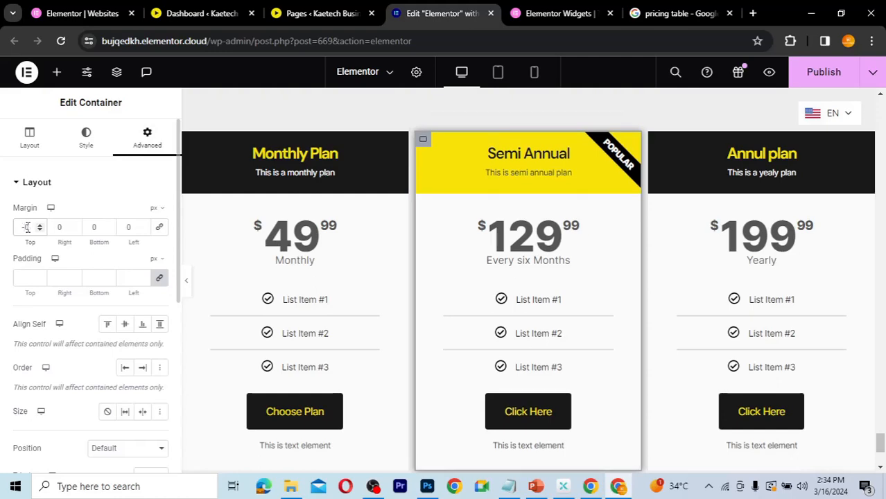
pyautogui.write('30')
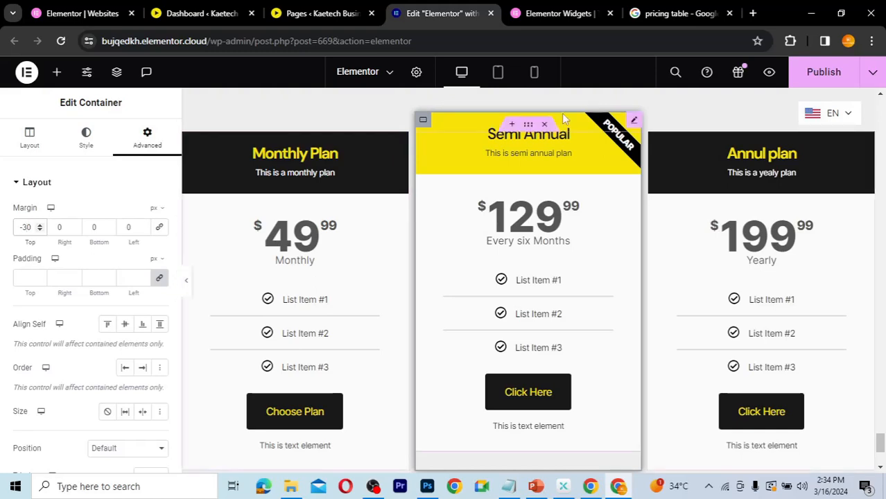
# Set the column and row gaps of the container holding all three price tables to 5 px and preview the layout.
pyautogui.click(529, 127)
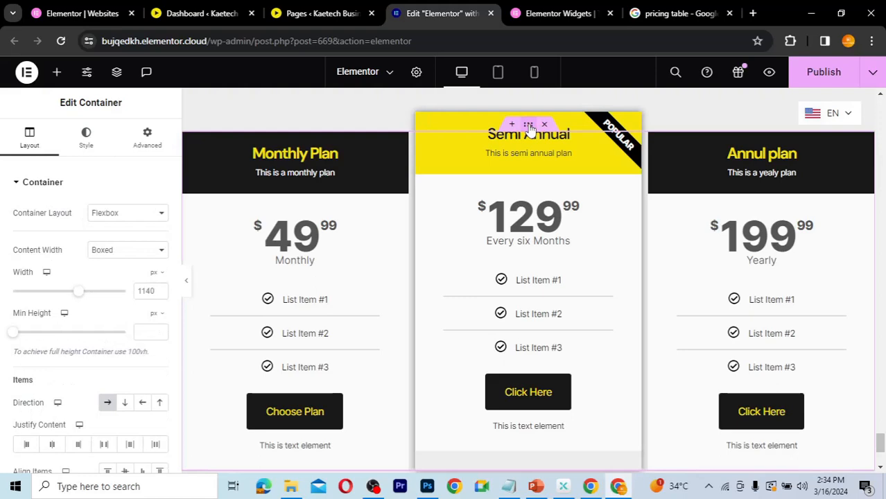
pyautogui.click(148, 142)
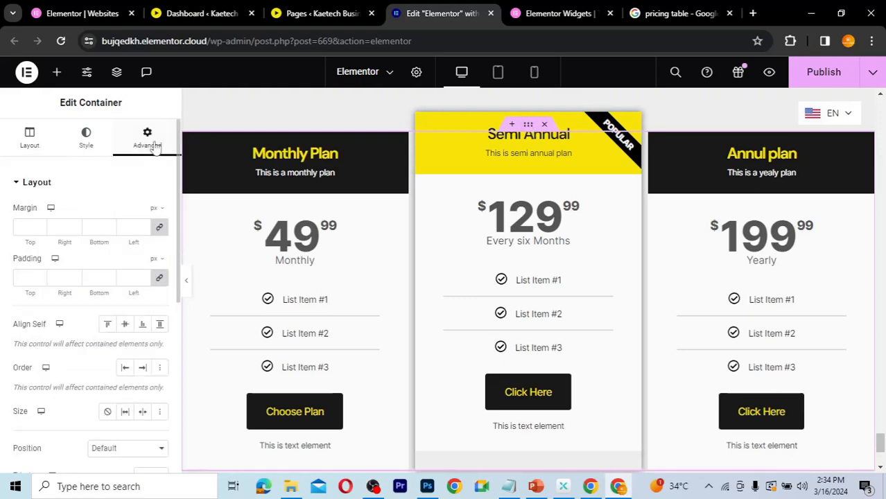
pyautogui.click(29, 147)
pyautogui.scroll(-2, 52, 364)
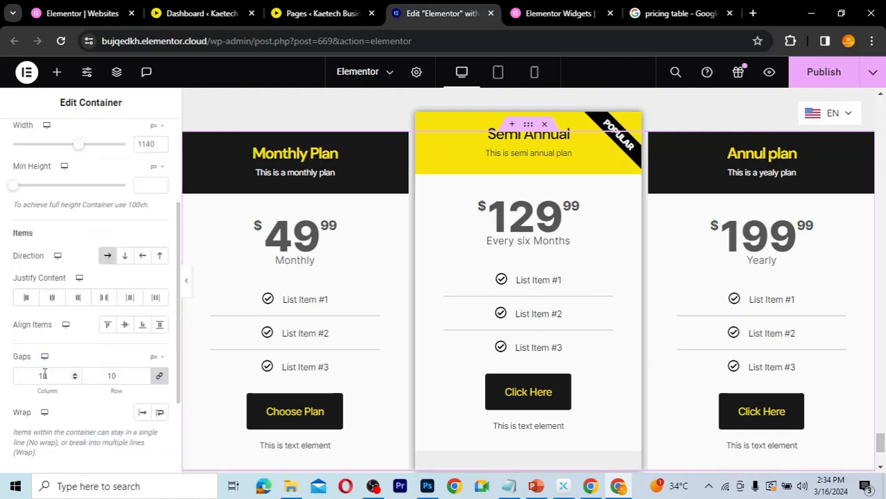
pyautogui.doubleClick(29, 375)
pyautogui.write('5')
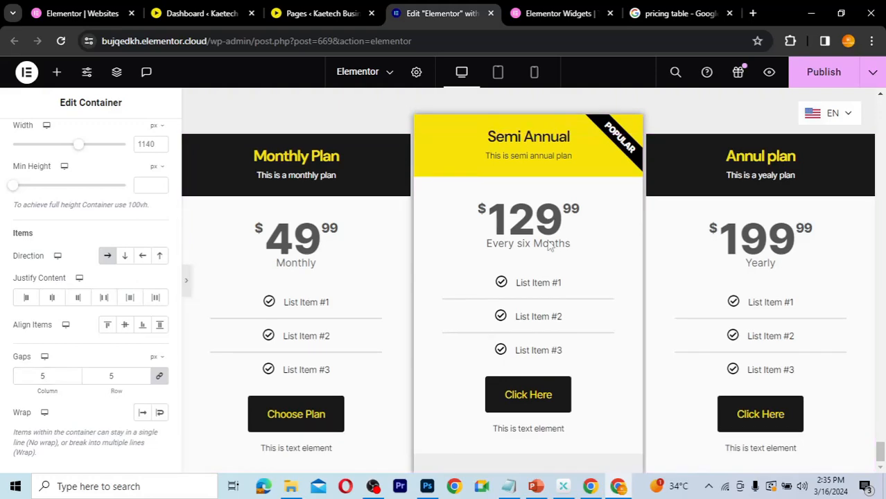
pyautogui.hotkey('ctrl', 'p')
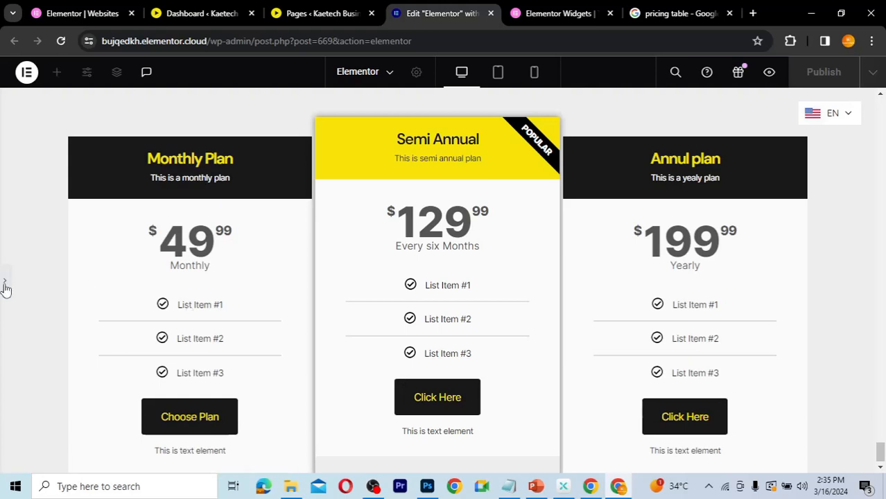
pyautogui.click(566, 406)
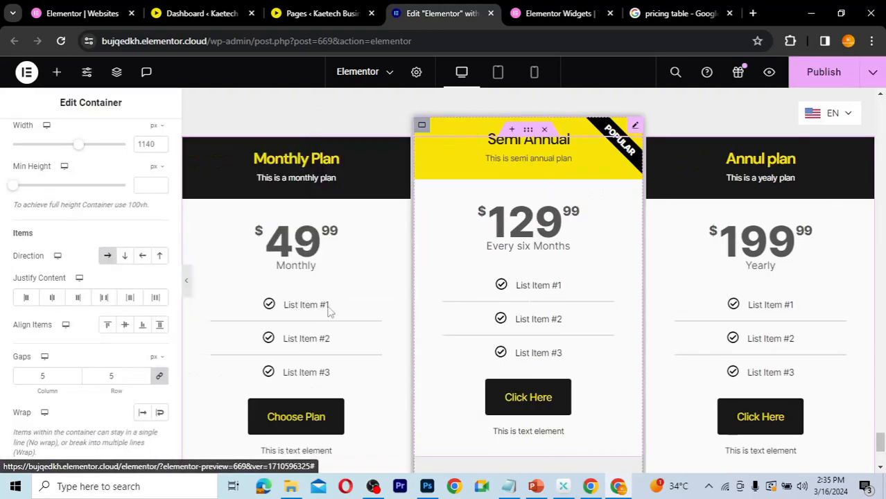
# Change the footer button text of the middle and third price tables to "Choose Plan".
pyautogui.click(635, 126)
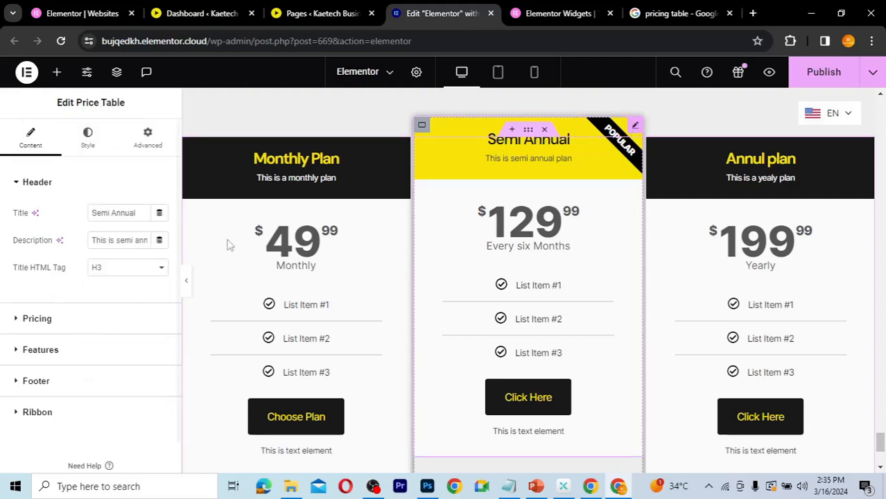
pyautogui.click(67, 381)
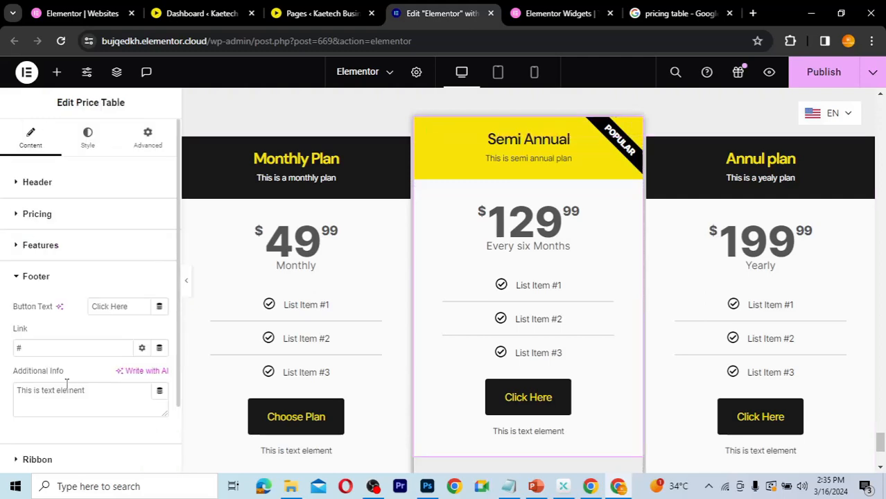
pyautogui.click(59, 309)
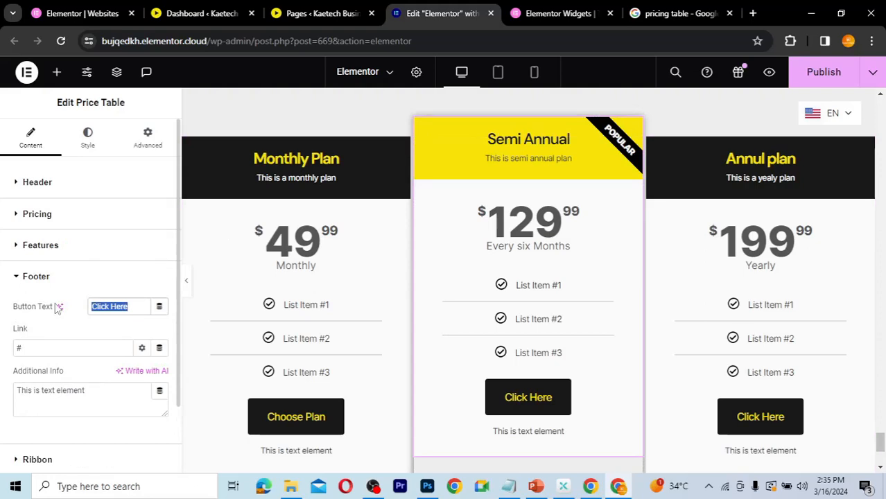
pyautogui.write('Choo')
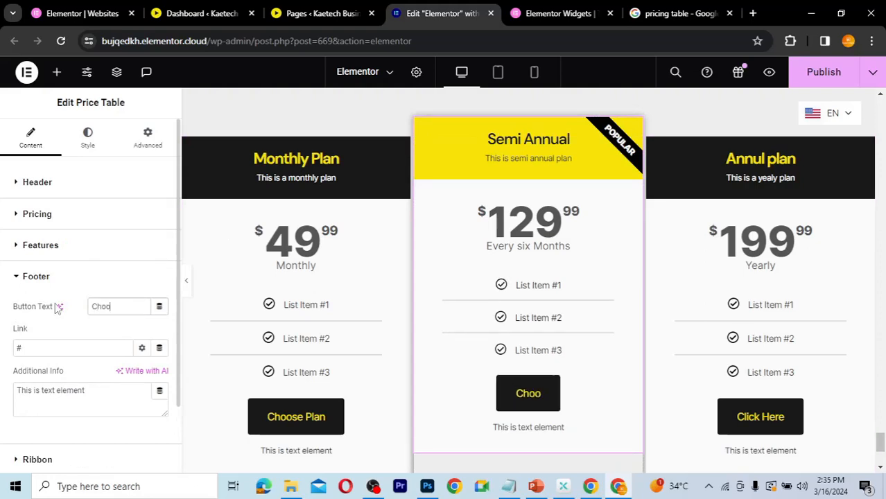
pyautogui.write('se Plan')
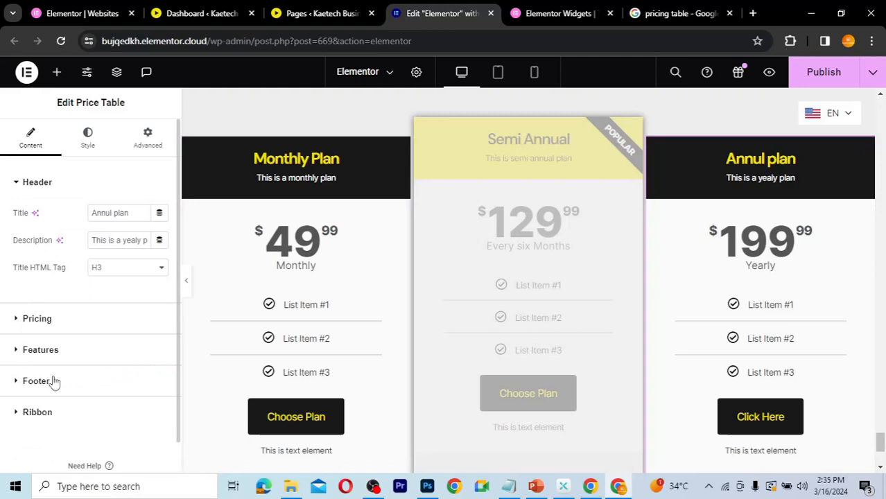
pyautogui.click(36, 381)
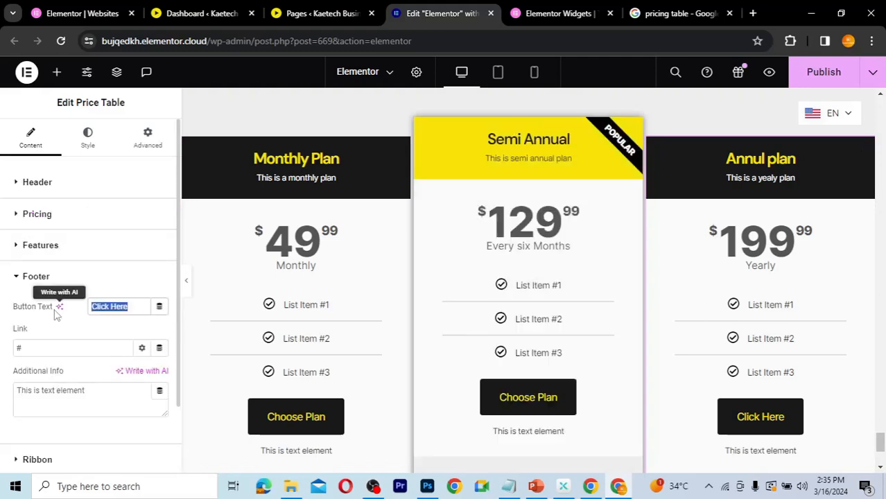
pyautogui.write('Choose Plan')
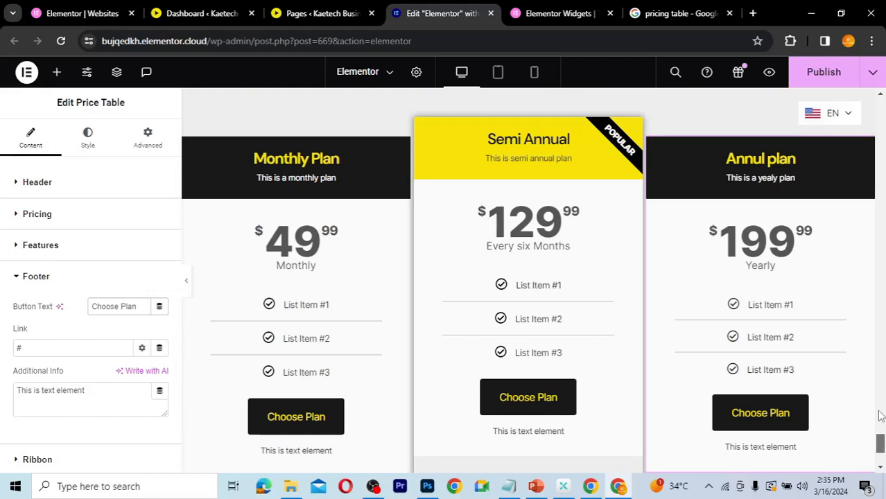
# Insert an empty container with a single vertical-direction structure directly above the pricing section.
pyautogui.scroll(-1, 880, 403)
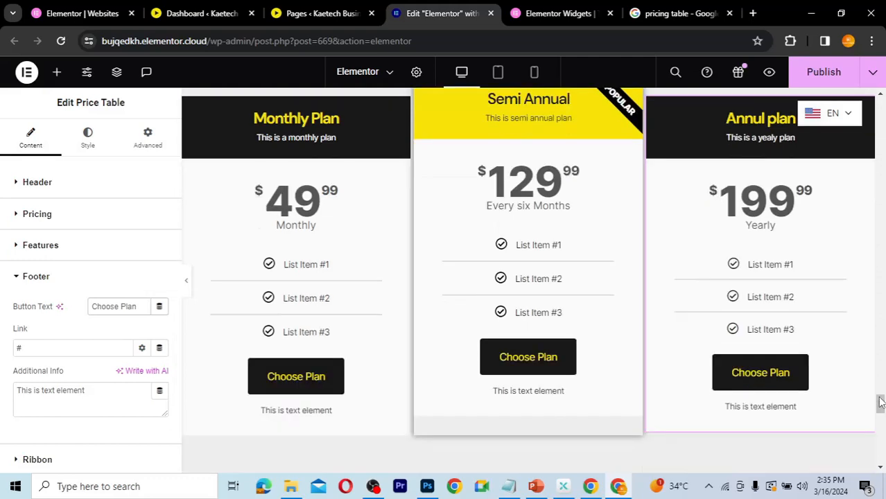
pyautogui.moveTo(881, 403); pyautogui.dragTo(881, 452)
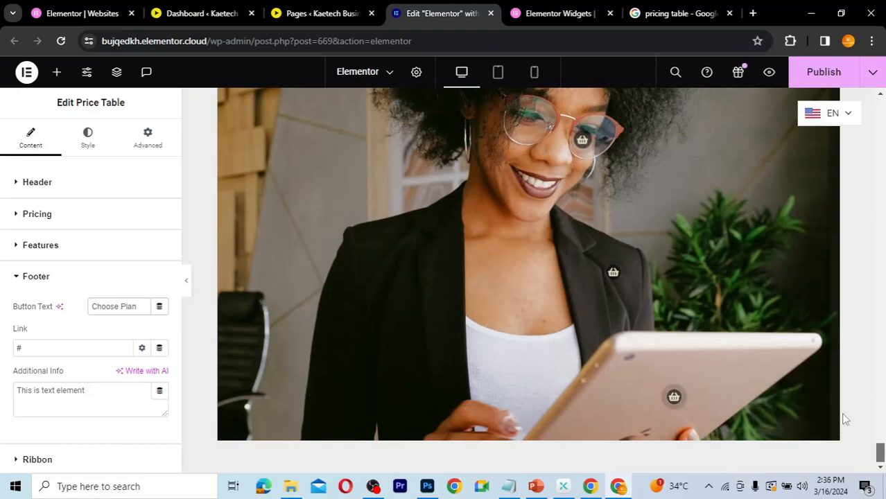
pyautogui.scroll(-5, 679, 298)
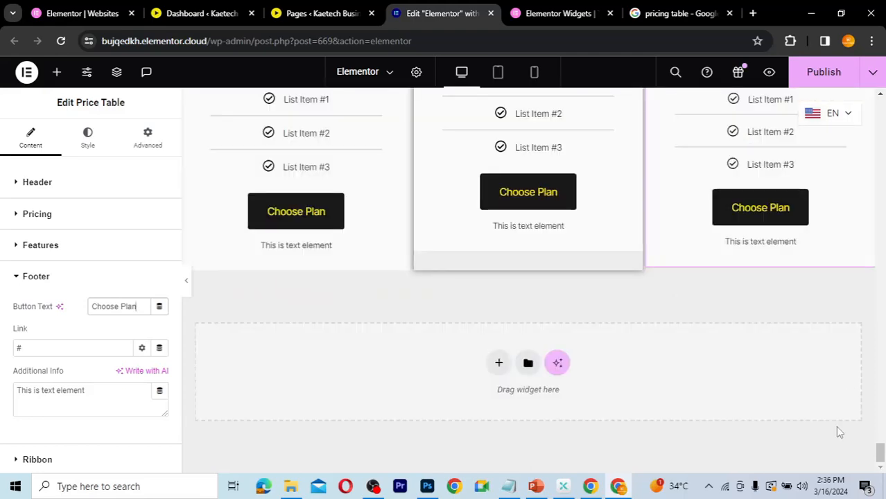
pyautogui.scroll(1, 837, 427)
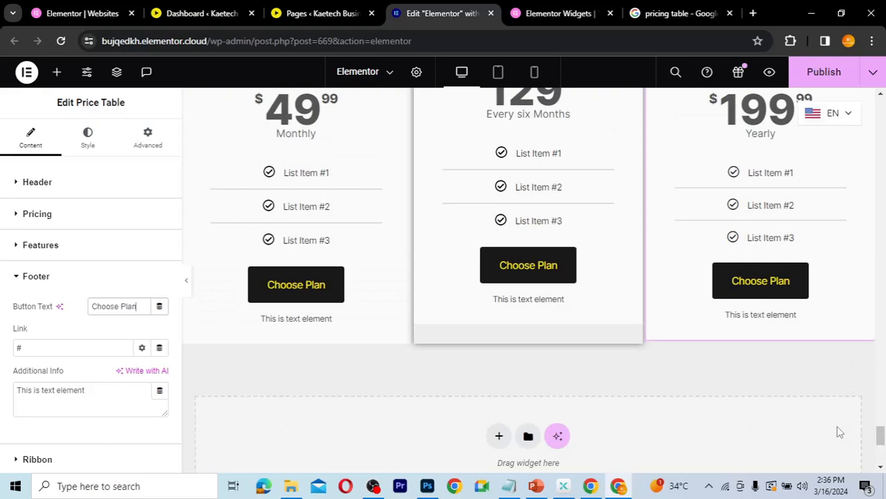
pyautogui.scroll(4, 836, 426)
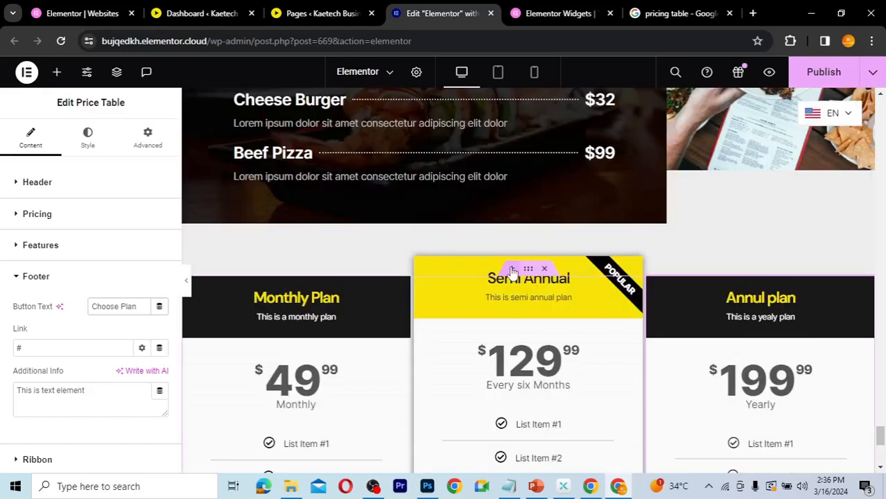
pyautogui.click(512, 271)
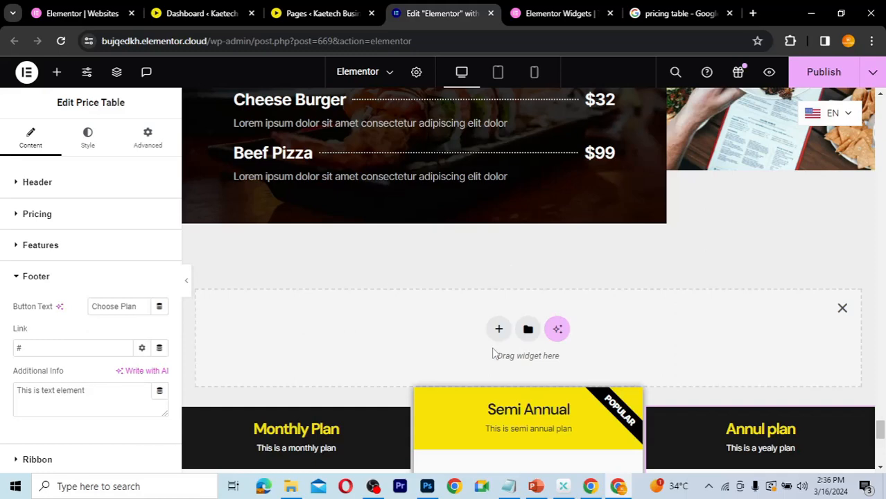
pyautogui.click(499, 332)
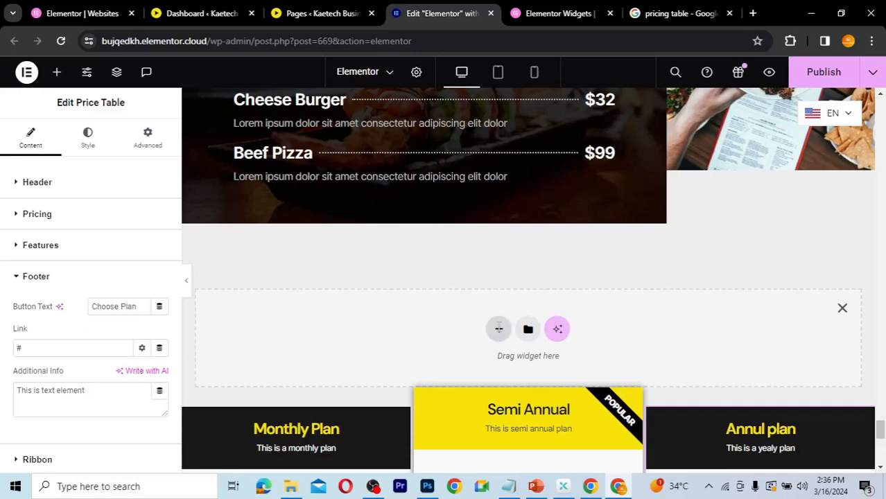
pyautogui.click(482, 383)
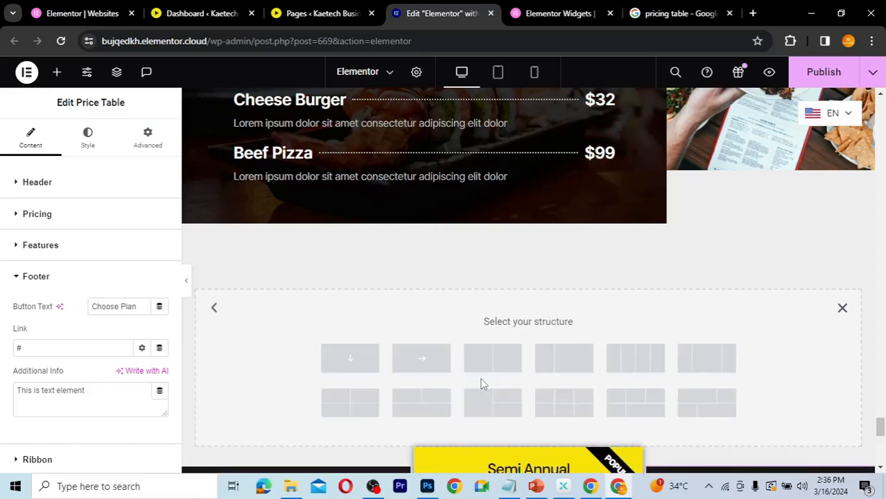
pyautogui.click(350, 359)
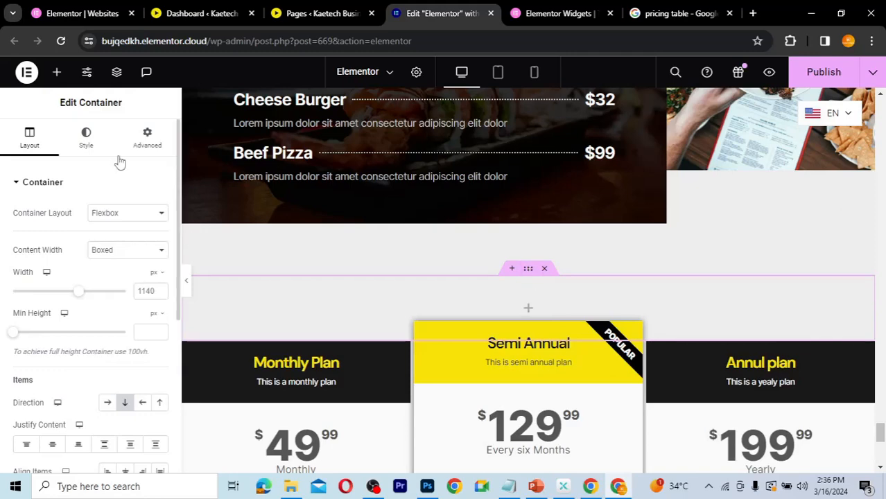
# Set the empty container's padding to 50 px at the top and 100 px at the bottom, with the sides unlinked.
pyautogui.click(164, 143)
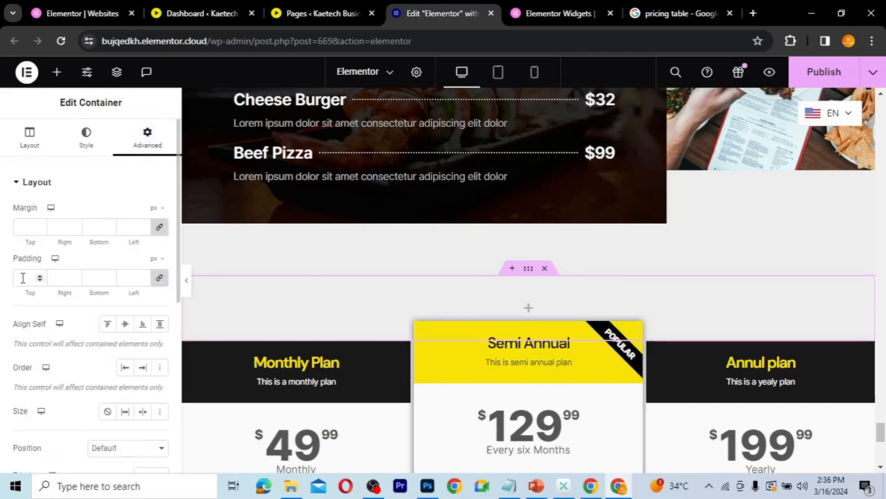
pyautogui.click(157, 280)
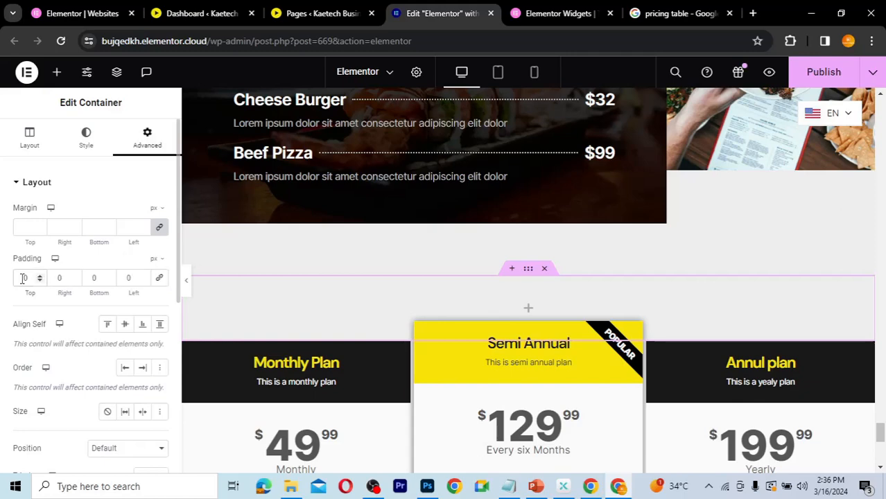
pyautogui.click(23, 278)
pyautogui.write('50')
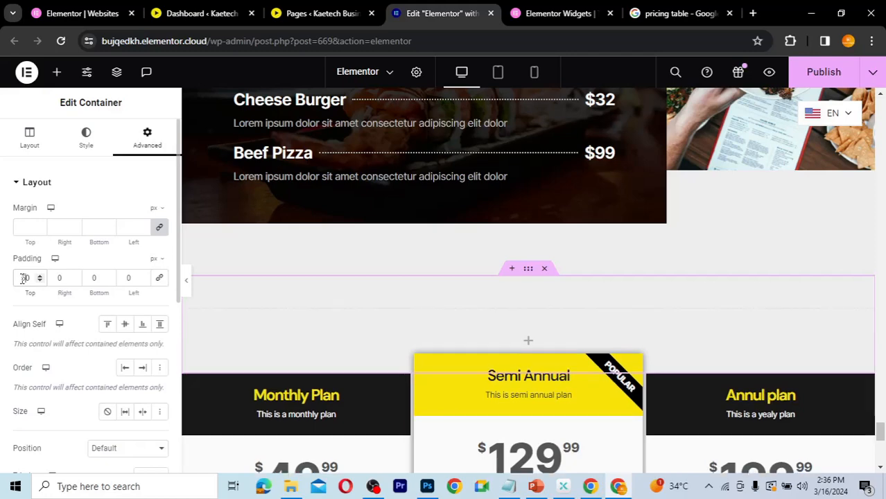
pyautogui.click(91, 278)
pyautogui.write('50')
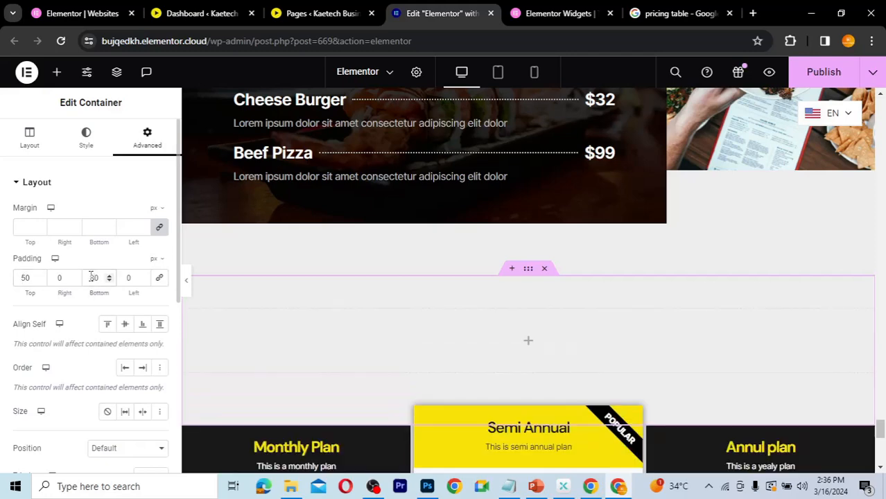
pyautogui.doubleClick(90, 277)
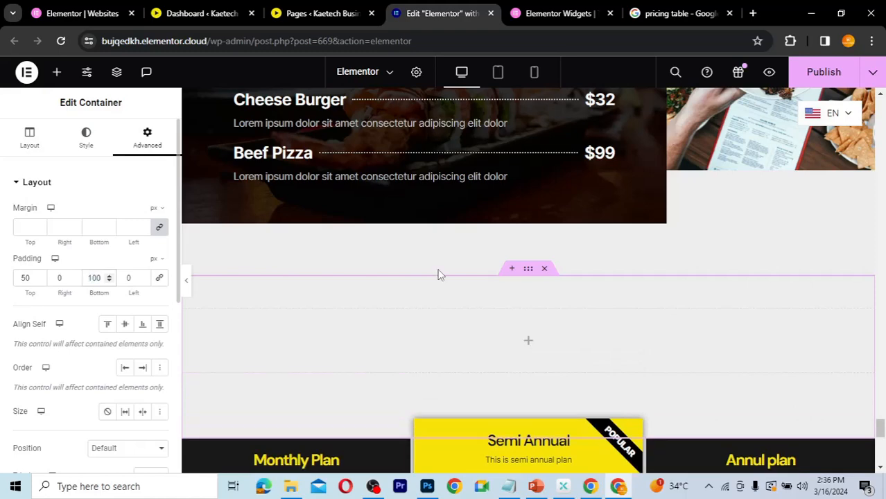
pyautogui.scroll(-1, 437, 274)
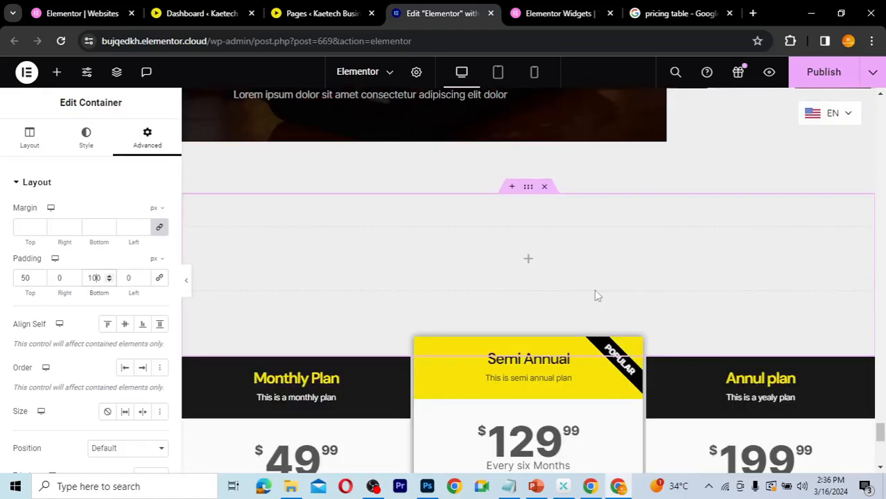
# Add a Heading widget to the container above the price tables and title it "Our Pricing Plans".
pyautogui.click(529, 259)
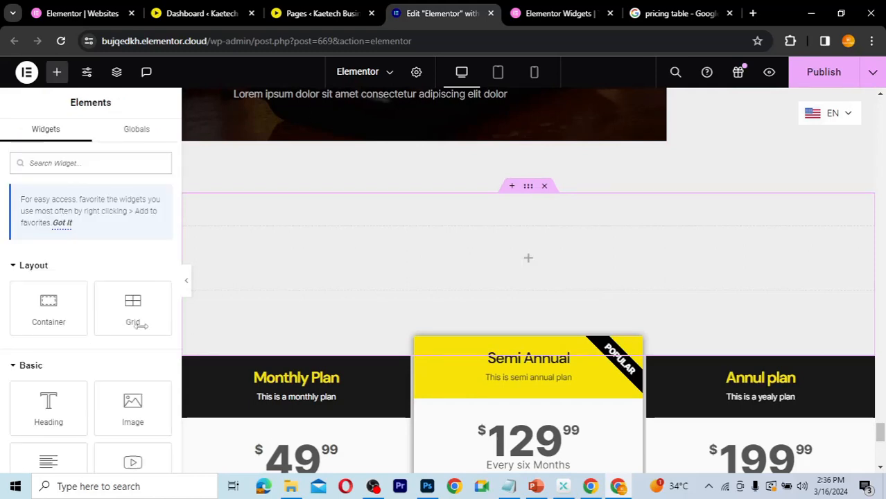
pyautogui.moveTo(139, 326); pyautogui.dragTo(497, 265)
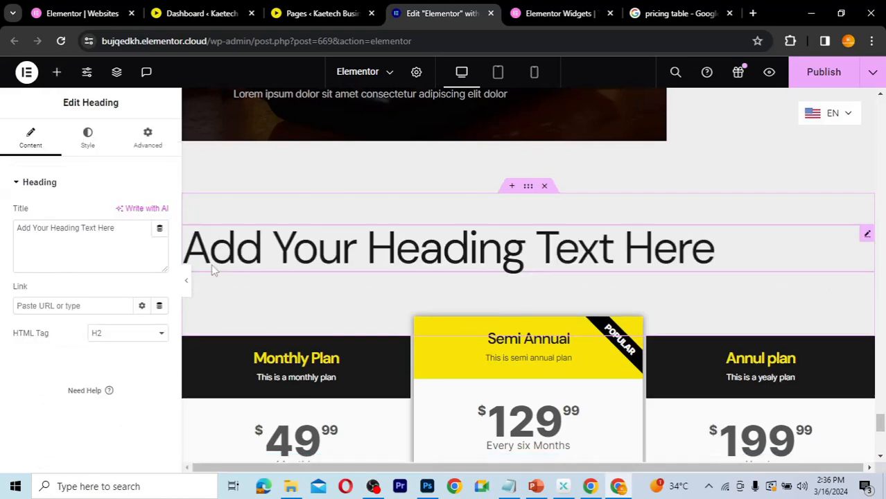
pyautogui.moveTo(117, 229); pyautogui.dragTo(10, 240)
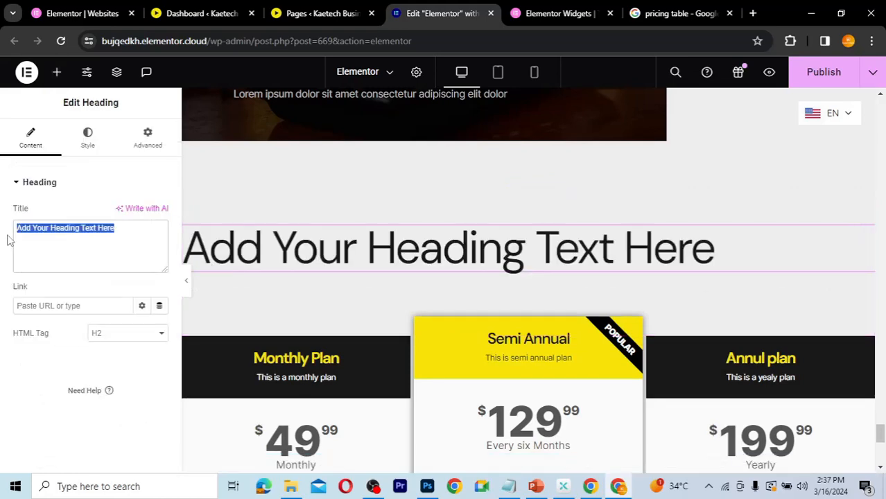
pyautogui.write('Pricing P')
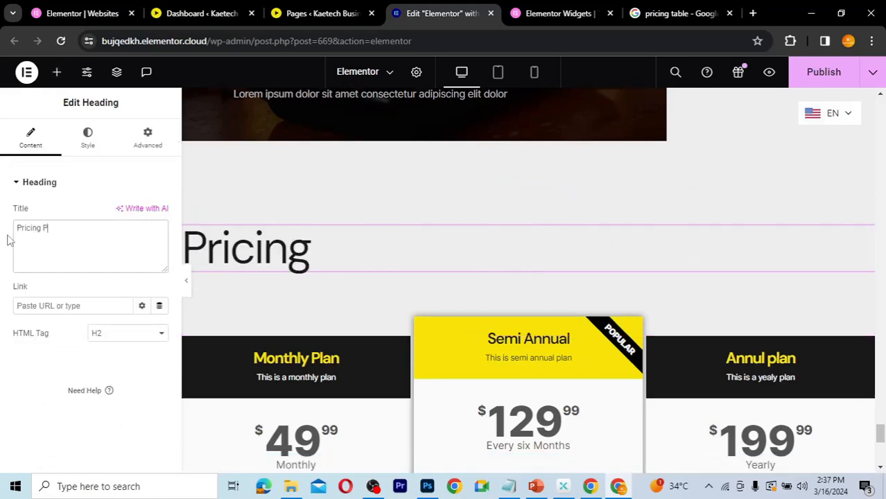
pyautogui.write('lan')
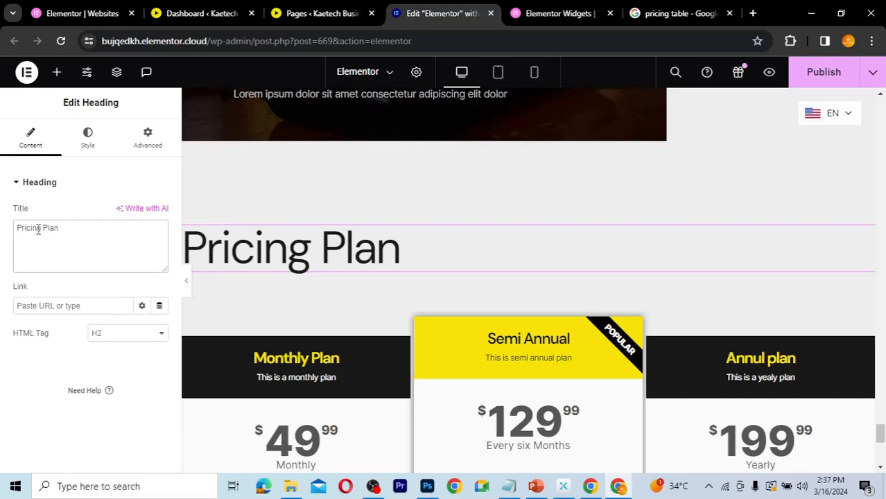
pyautogui.moveTo(38, 230); pyautogui.dragTo(3, 222)
pyautogui.write('Our Pr')
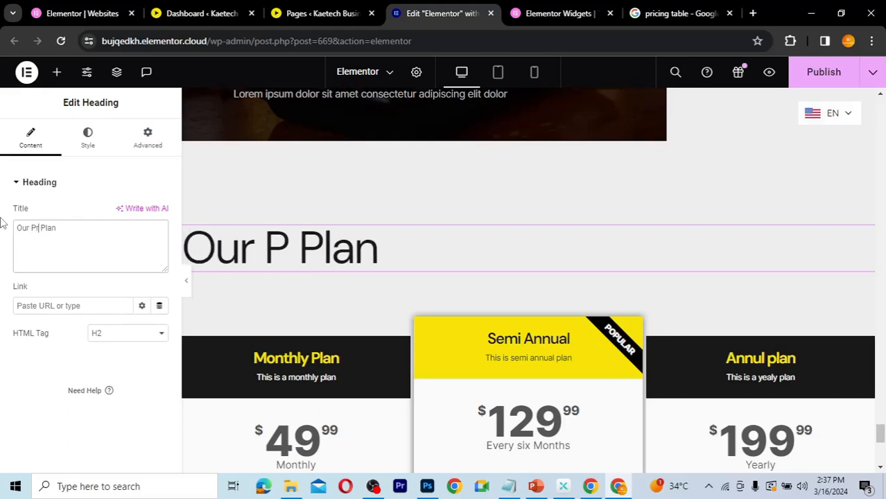
pyautogui.write('icing Plan')
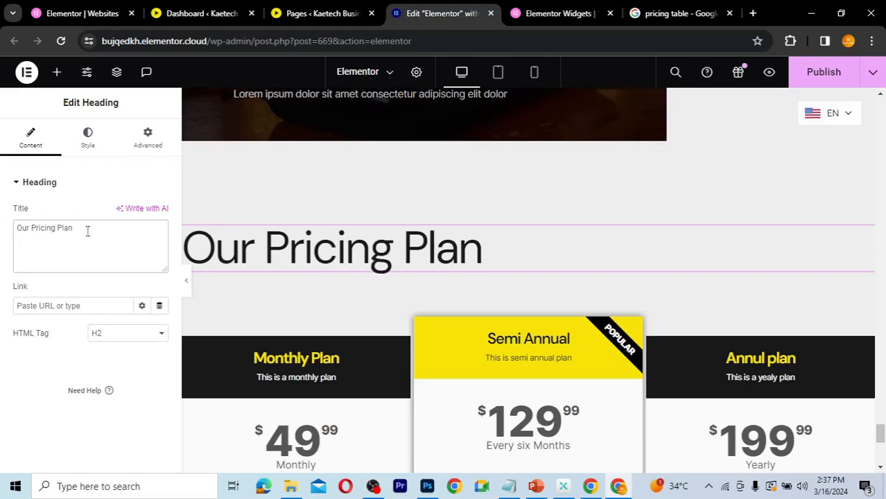
pyautogui.write('s')
# Center-align the "Our Pricing Plans" heading.
pyautogui.click(87, 137)
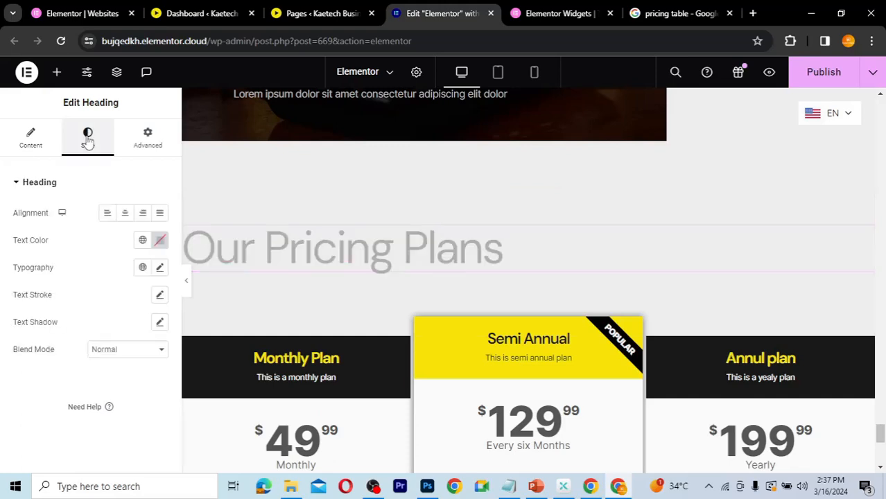
pyautogui.click(126, 216)
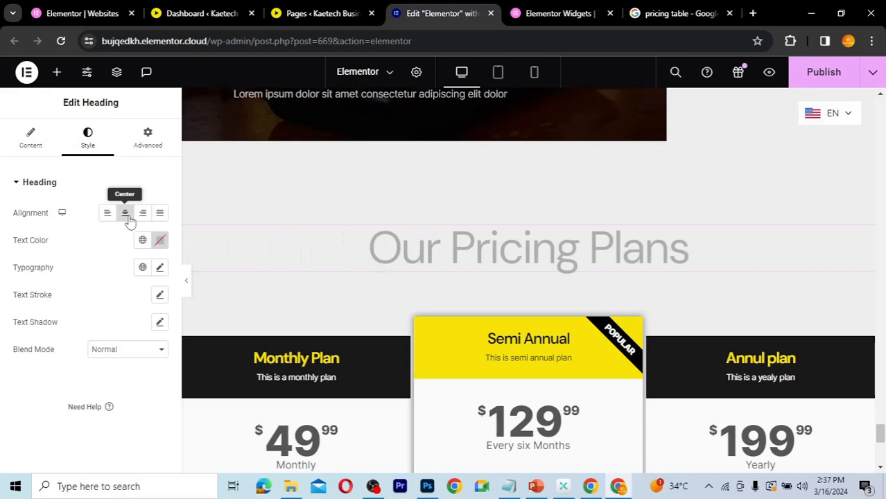
pyautogui.scroll(-2, 619, 256)
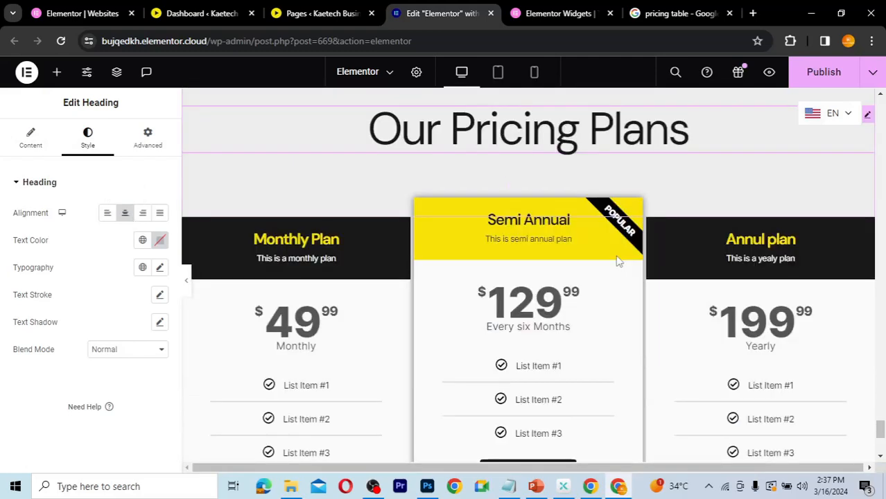
pyautogui.scroll(-1, 625, 365)
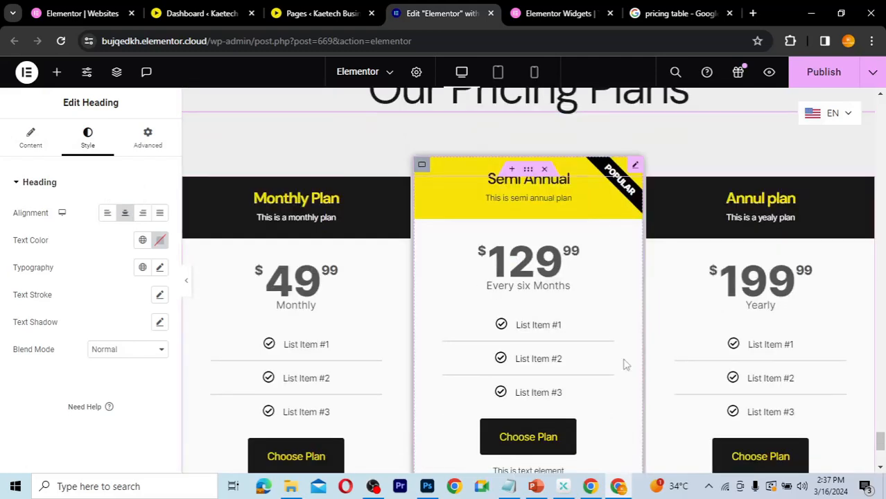
# Publish the page and review the pricing section in the page preview.
pyautogui.click(825, 73)
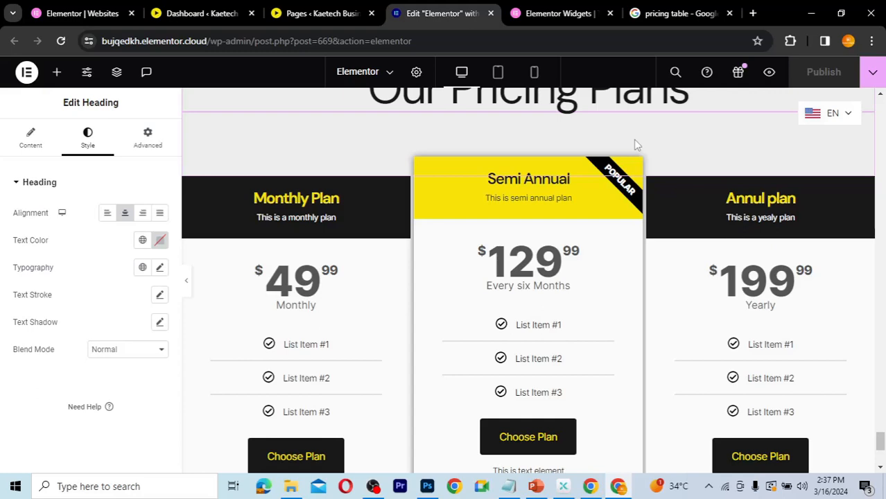
pyautogui.click(873, 76)
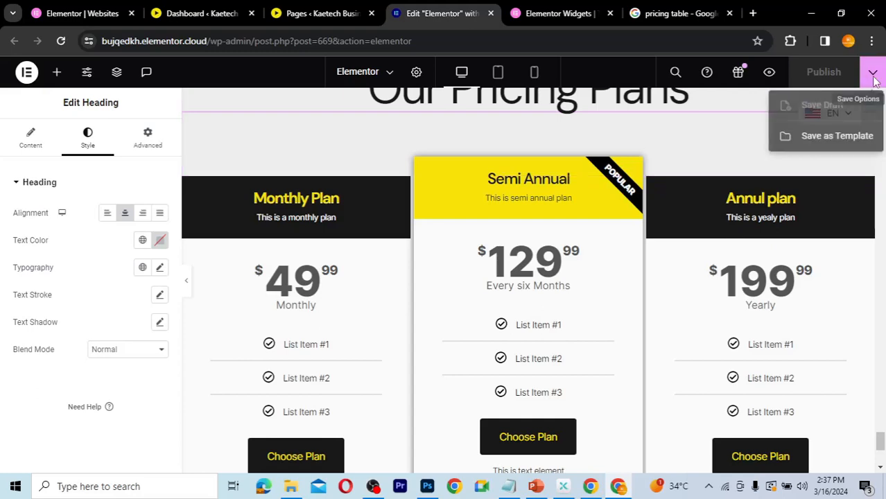
pyautogui.click(684, 156)
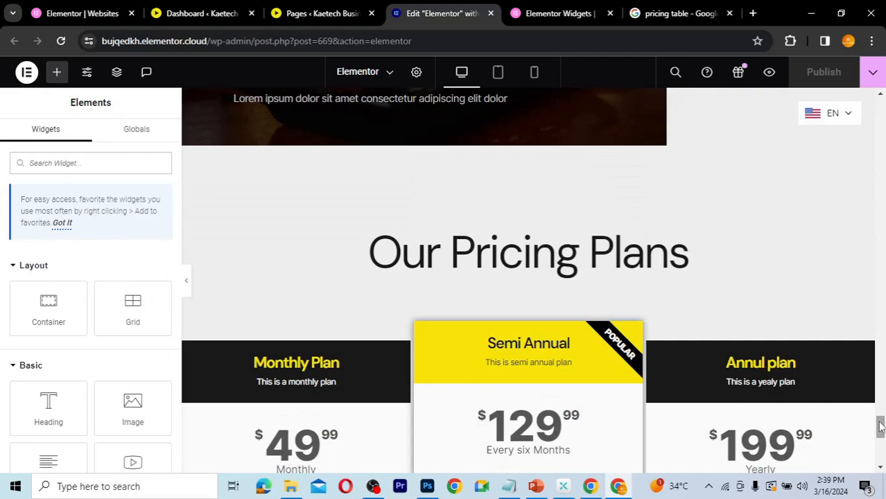
pyautogui.click(769, 74)
pyautogui.click(770, 74)
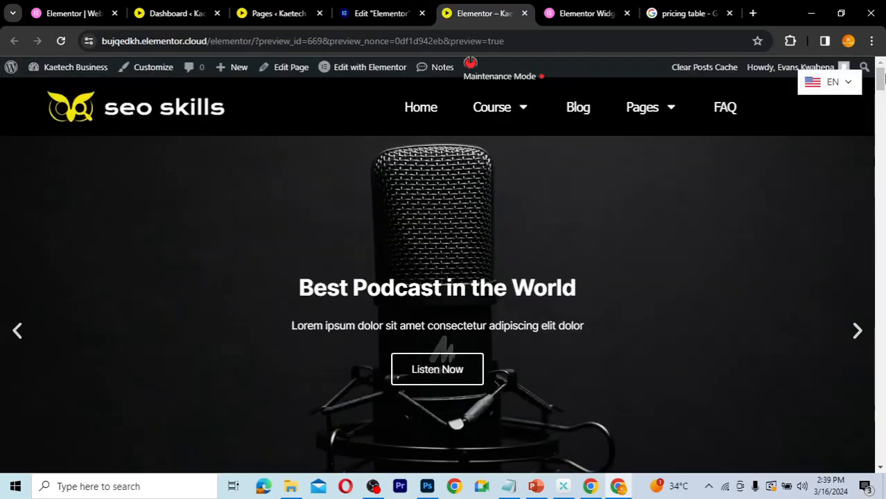
pyautogui.moveTo(882, 82); pyautogui.dragTo(882, 238)
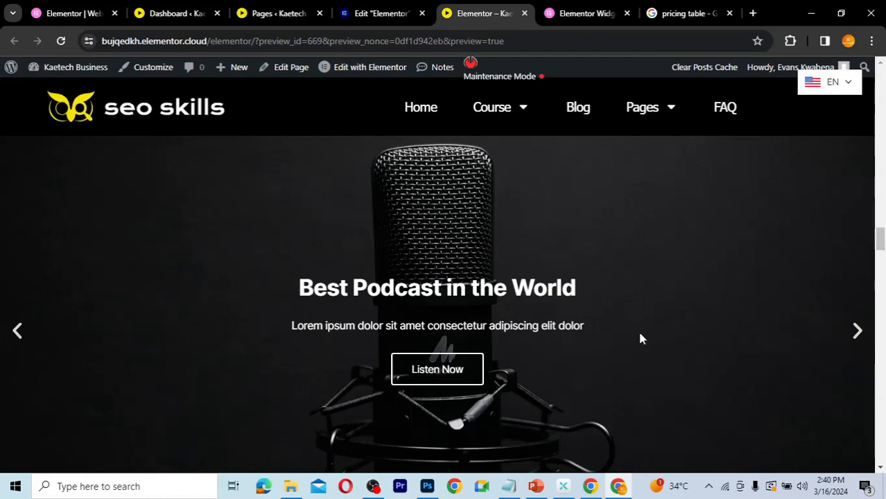
pyautogui.scroll(-7, 640, 334)
pyautogui.scroll(-6, 639, 336)
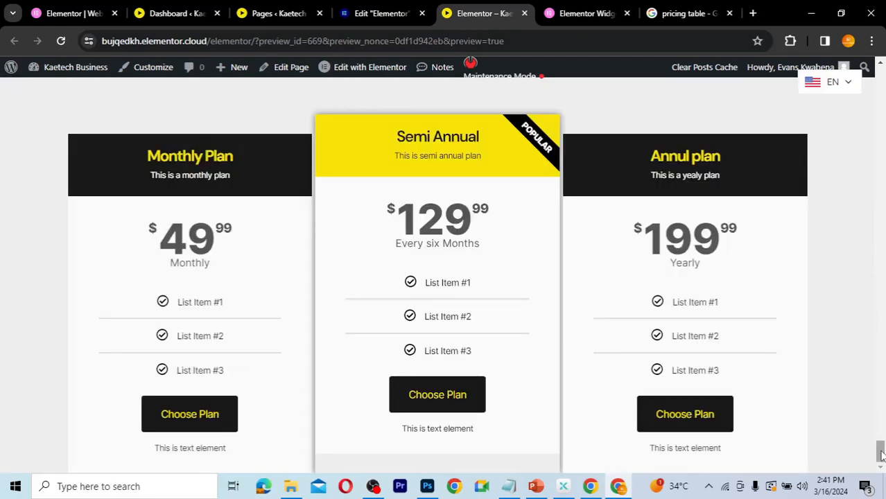
pyautogui.moveTo(881, 451); pyautogui.dragTo(882, 459)
# Return to the page editor and set the bottom padding of the container holding the three price tables to 100 px.
pyautogui.click(377, 14)
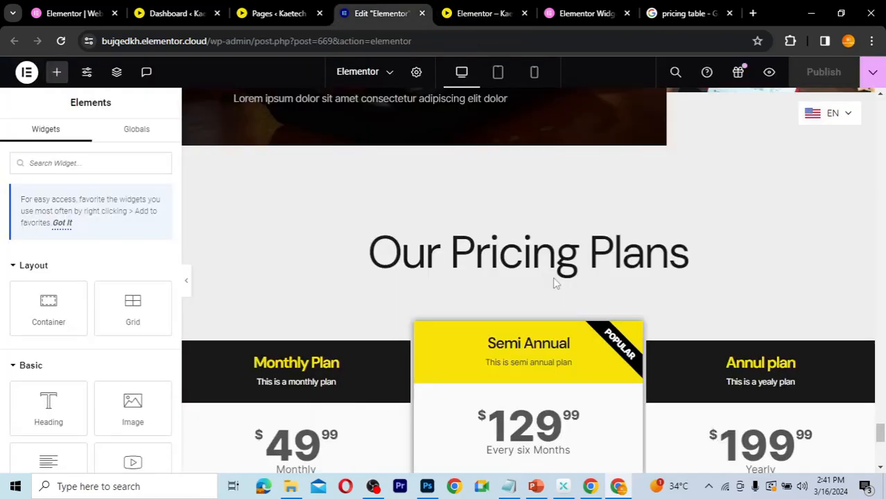
pyautogui.scroll(-3, 552, 277)
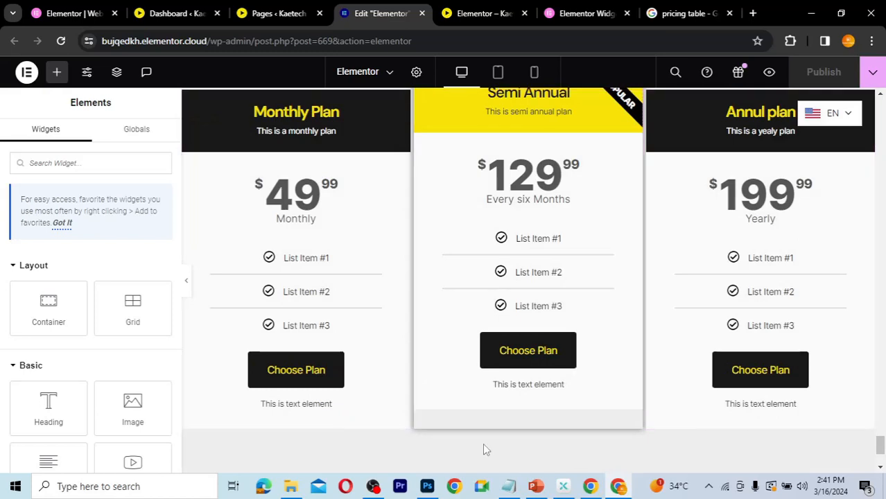
pyautogui.scroll(1, 455, 346)
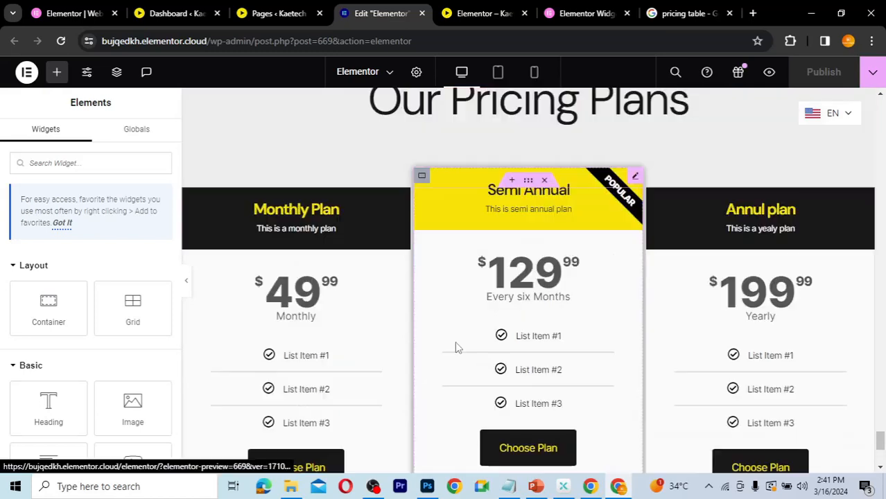
pyautogui.click(528, 181)
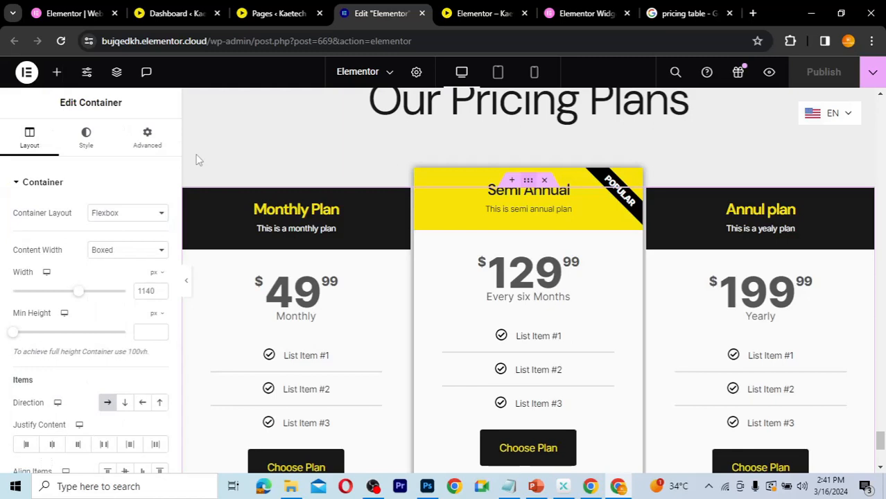
pyautogui.click(147, 138)
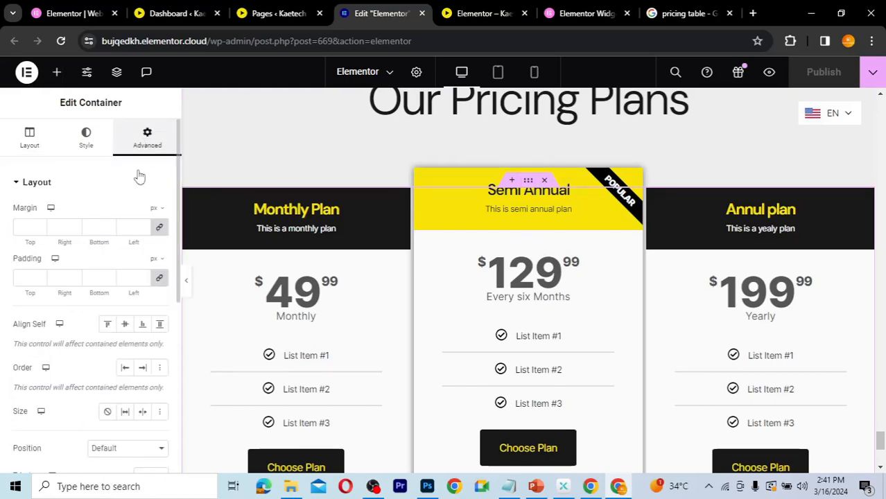
pyautogui.scroll(-1, 83, 356)
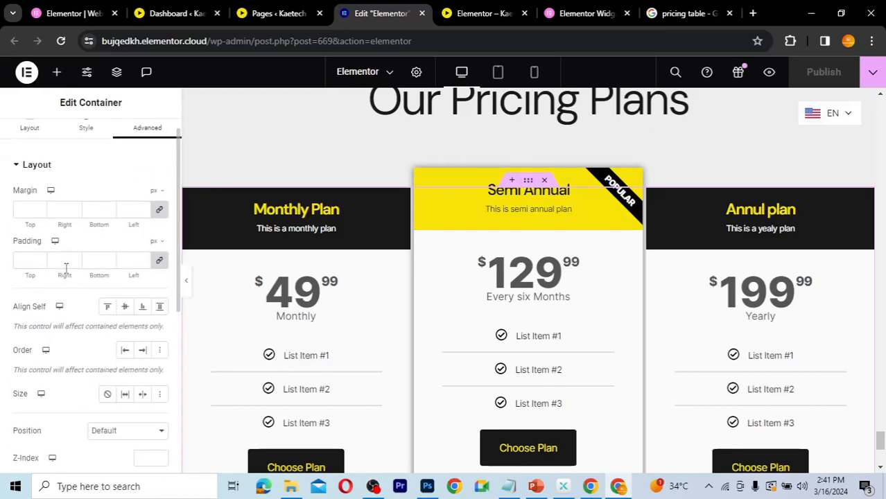
pyautogui.click(160, 262)
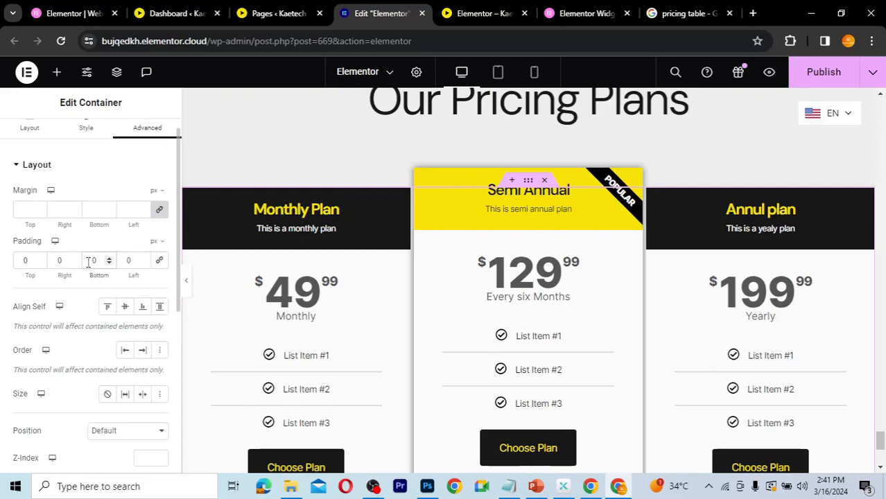
pyautogui.write('10')
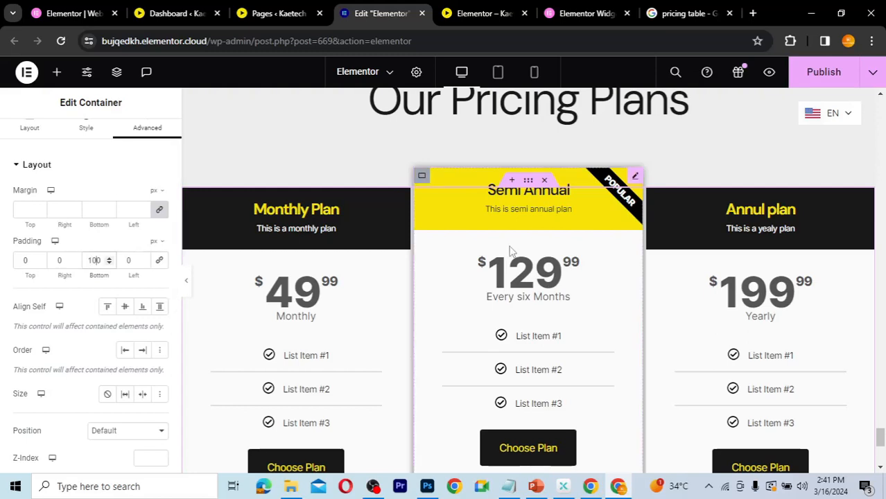
pyautogui.scroll(-5, 510, 251)
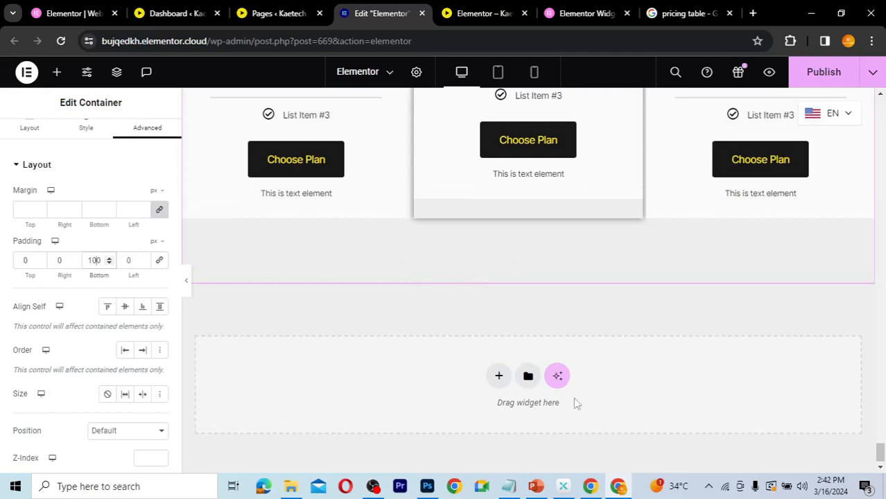
# Publish the padding change and check the spacing below the price tables on the preview page.
pyautogui.click(823, 72)
pyautogui.click(479, 12)
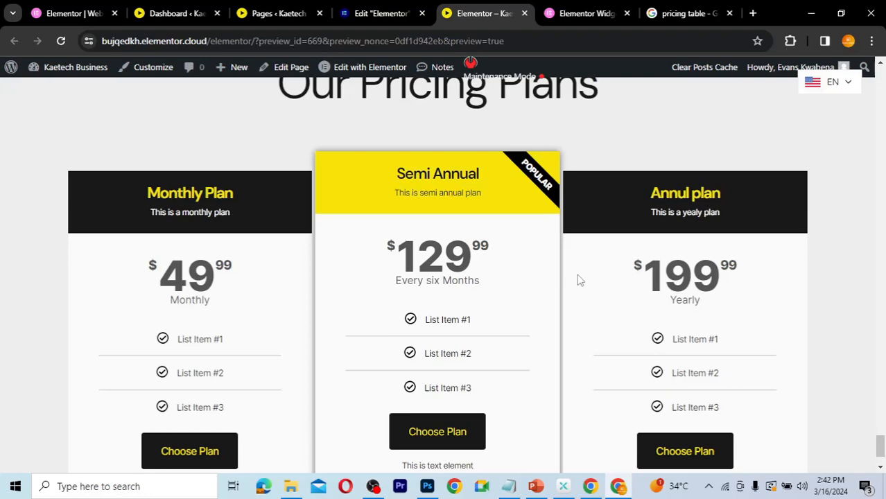
pyautogui.scroll(-2, 580, 279)
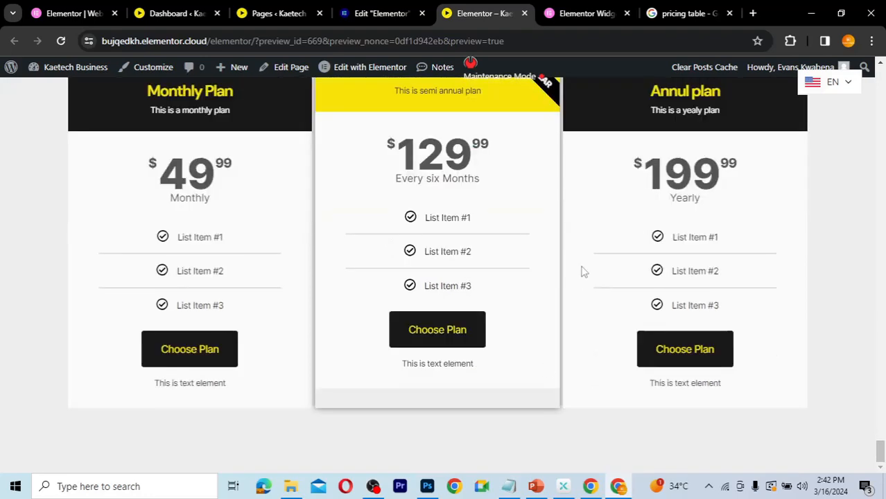
pyautogui.scroll(2, 583, 272)
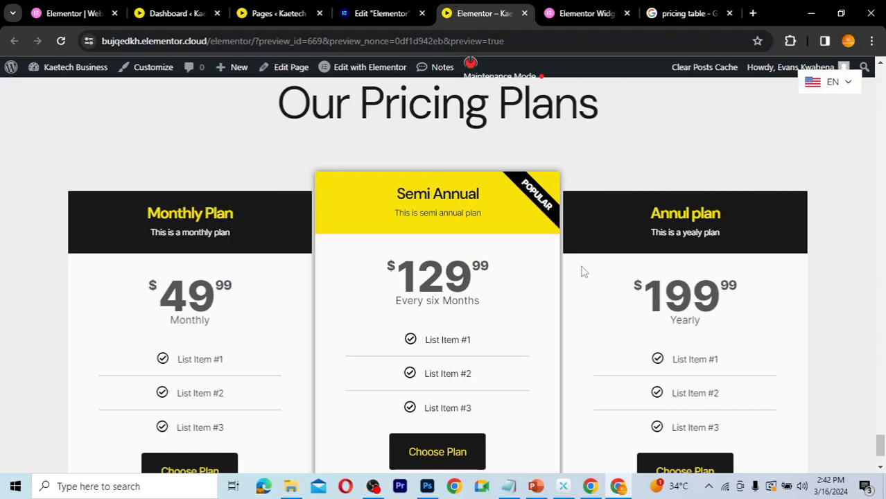
# Review the finished pricing section on the preview page, from the "Our Pricing Plans" heading to the bottom of the three price tables.
pyautogui.scroll(-2, 583, 272)
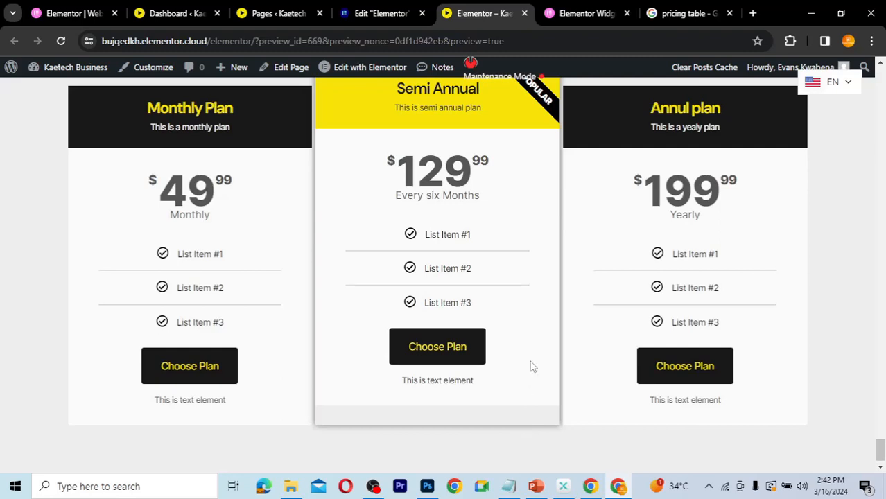
pyautogui.scroll(1, 531, 366)
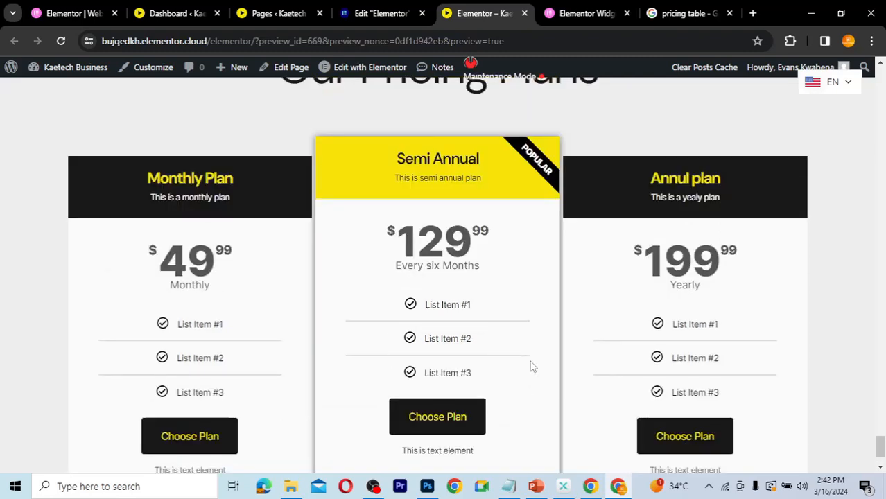
pyautogui.scroll(-1, 532, 366)
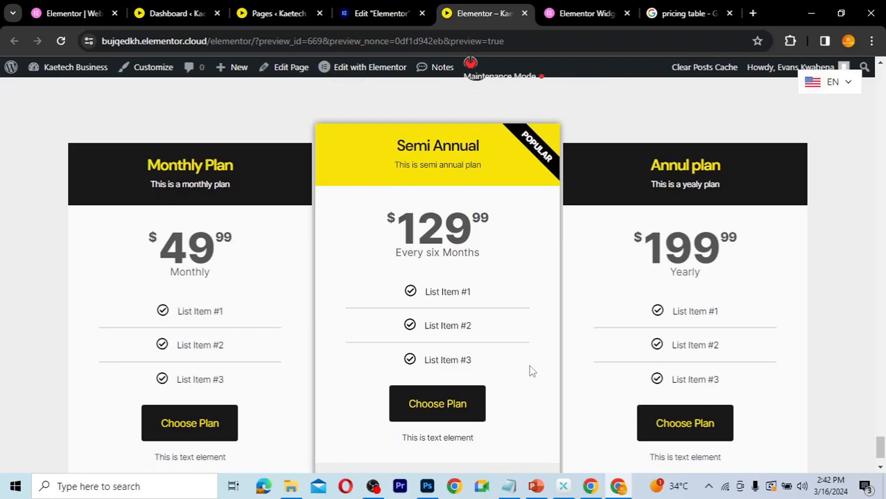
pyautogui.scroll(-1, 530, 369)
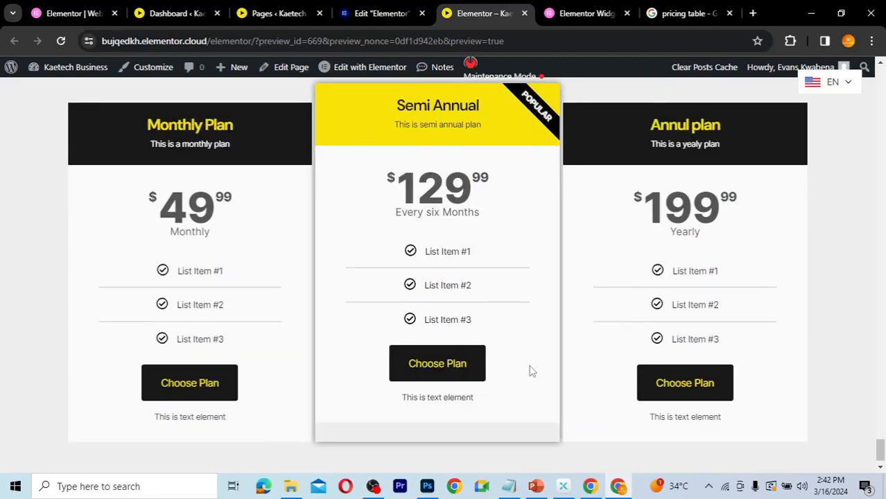
pyautogui.scroll(-1, 521, 402)
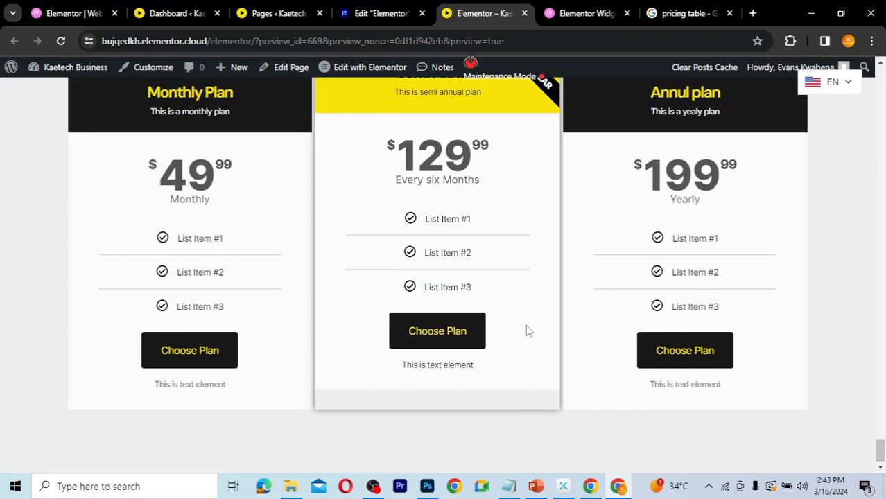
pyautogui.scroll(3, 526, 327)
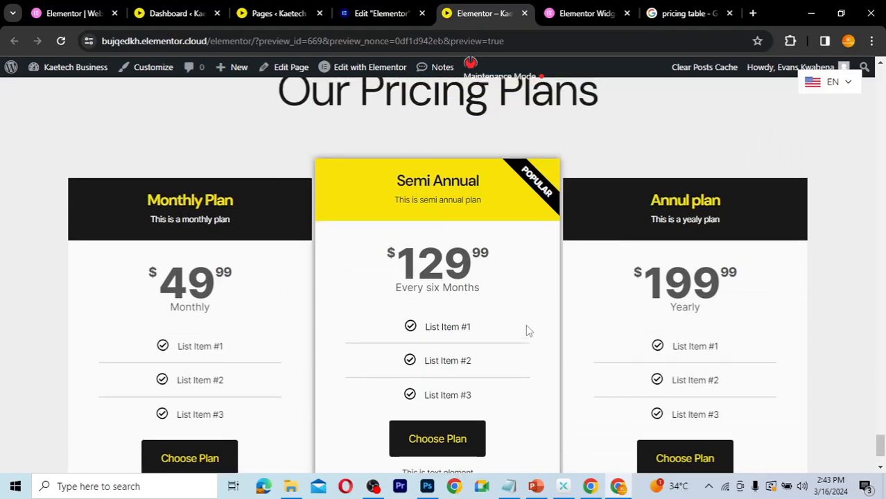
pyautogui.scroll(-2, 527, 330)
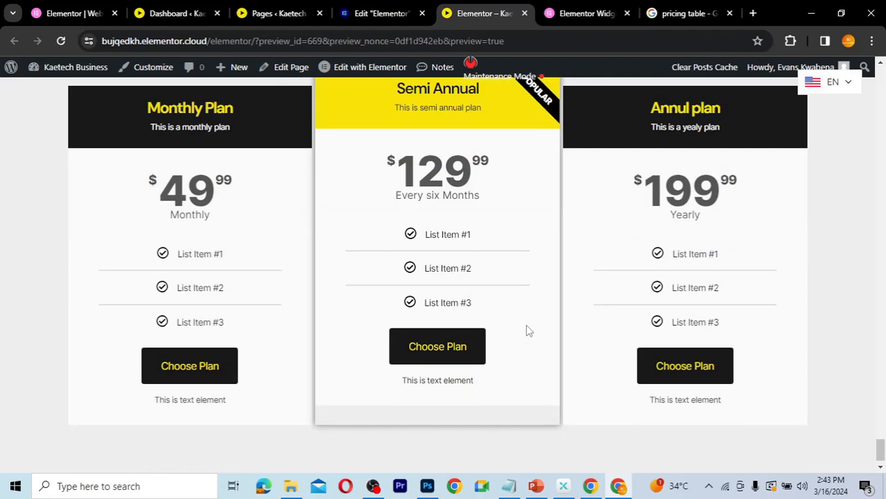
pyautogui.scroll(2, 527, 331)
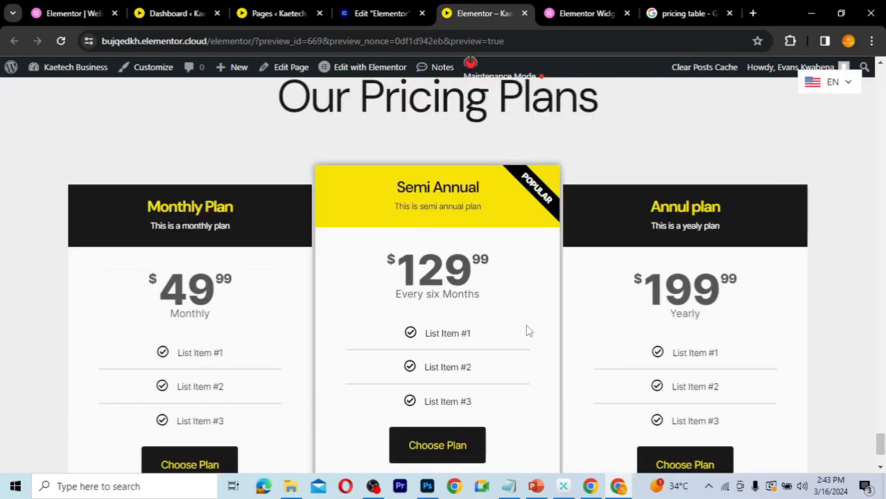
pyautogui.scroll(1, 528, 331)
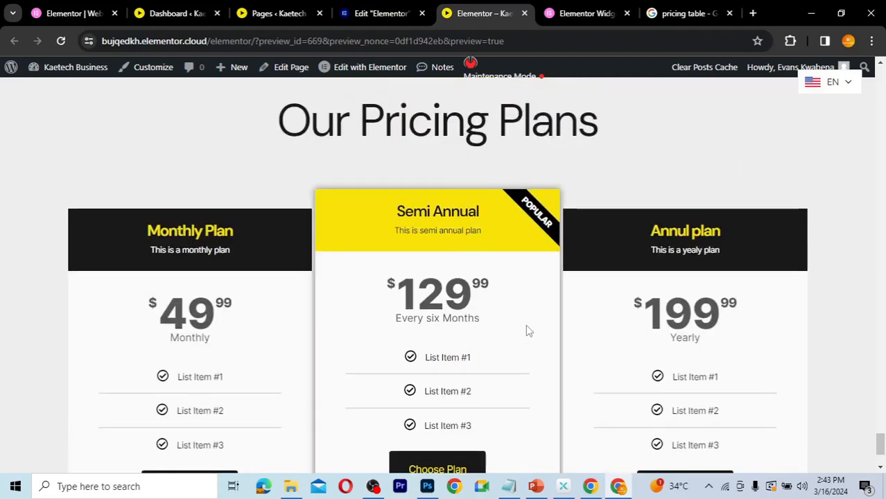